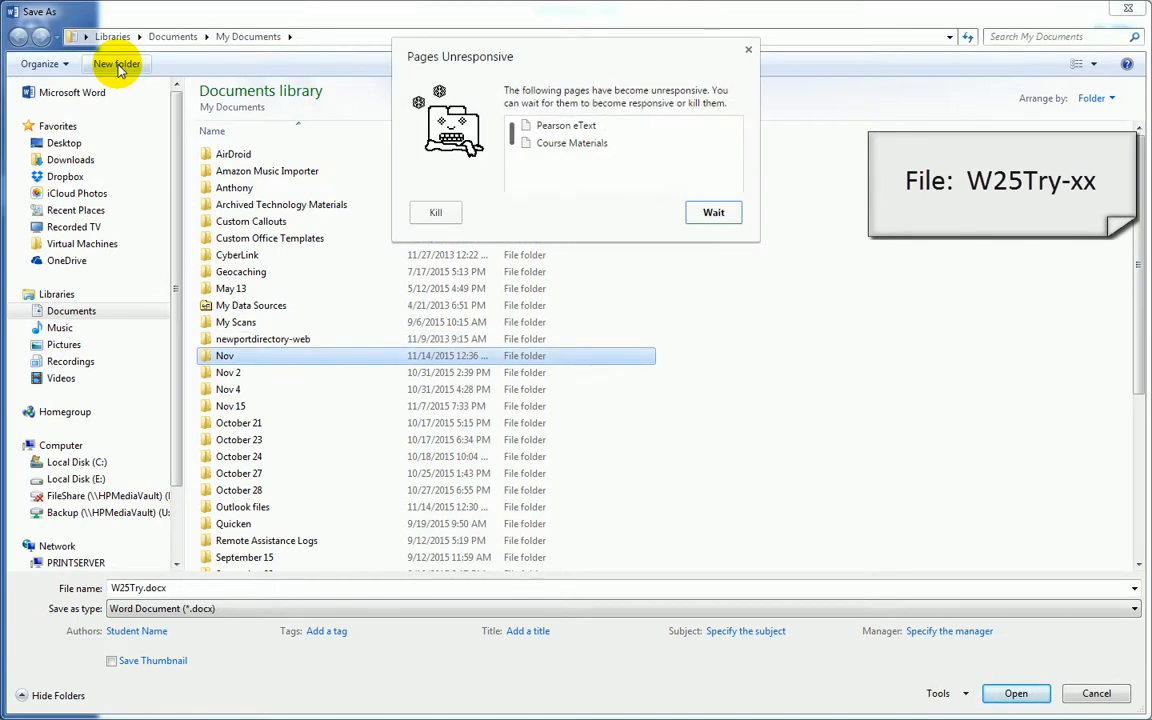
# Dismiss the unresponsive pages notice by waiting, and rename the Nov folder in My Documents as Nov 19
pyautogui.click(722, 212)
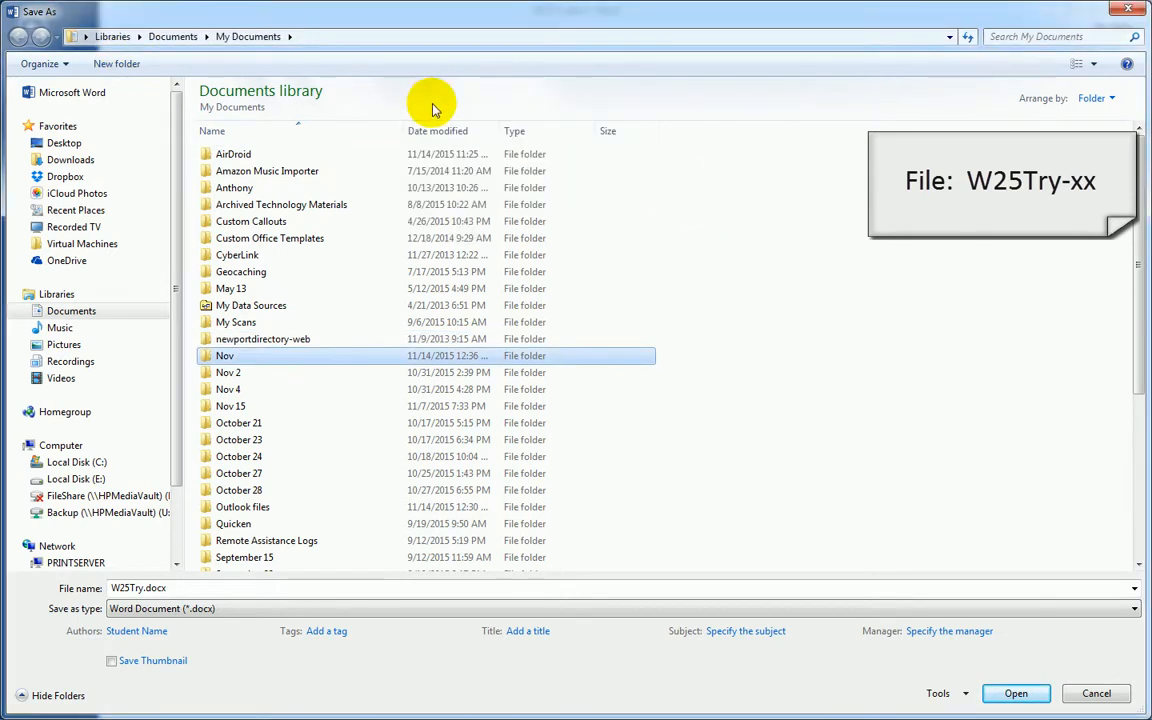
pyautogui.doubleClick(243, 358)
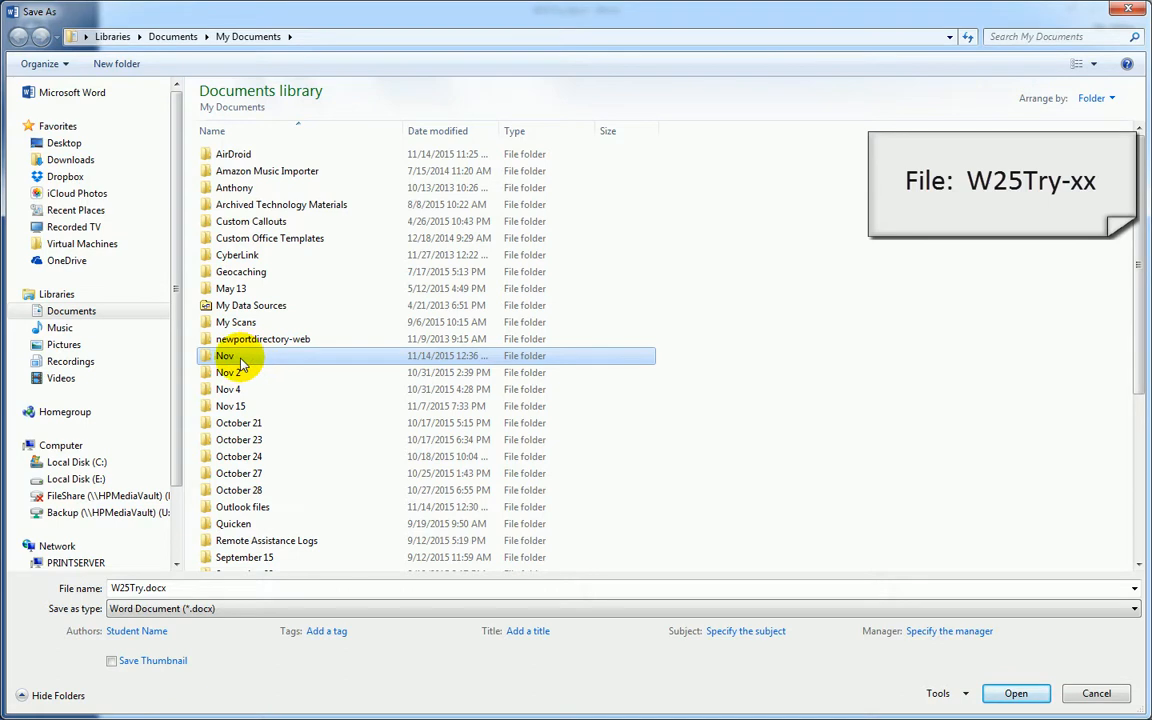
pyautogui.click(227, 358)
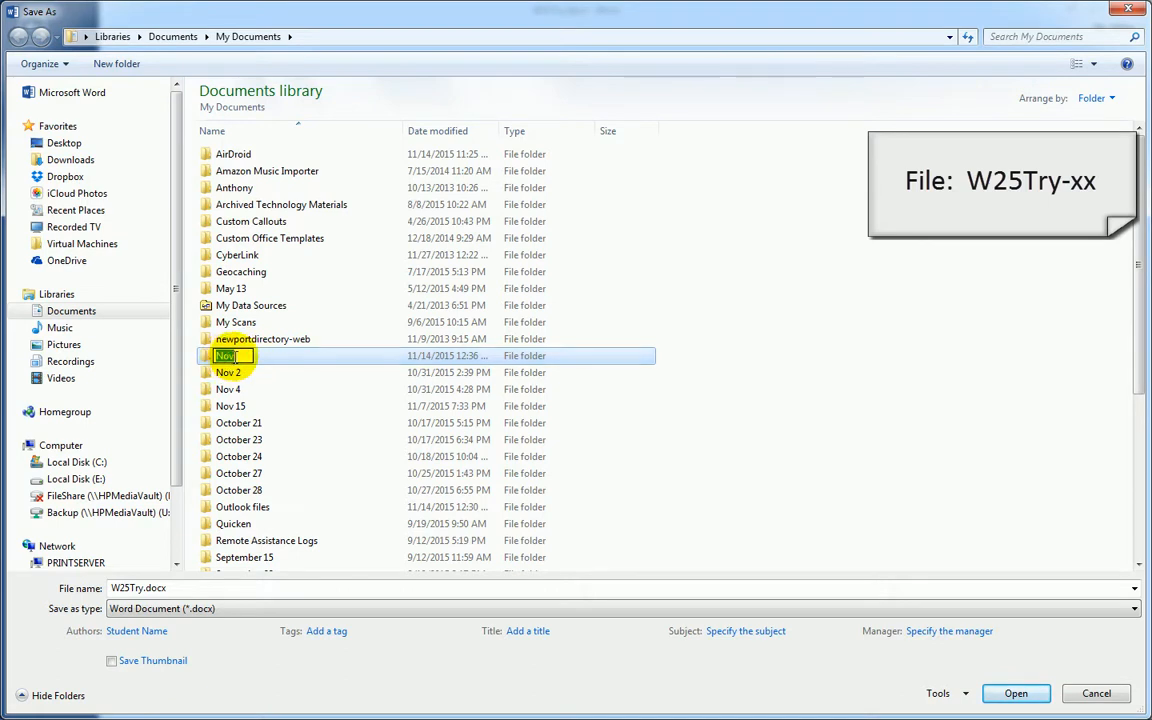
pyautogui.click(262, 360)
pyautogui.write('19')
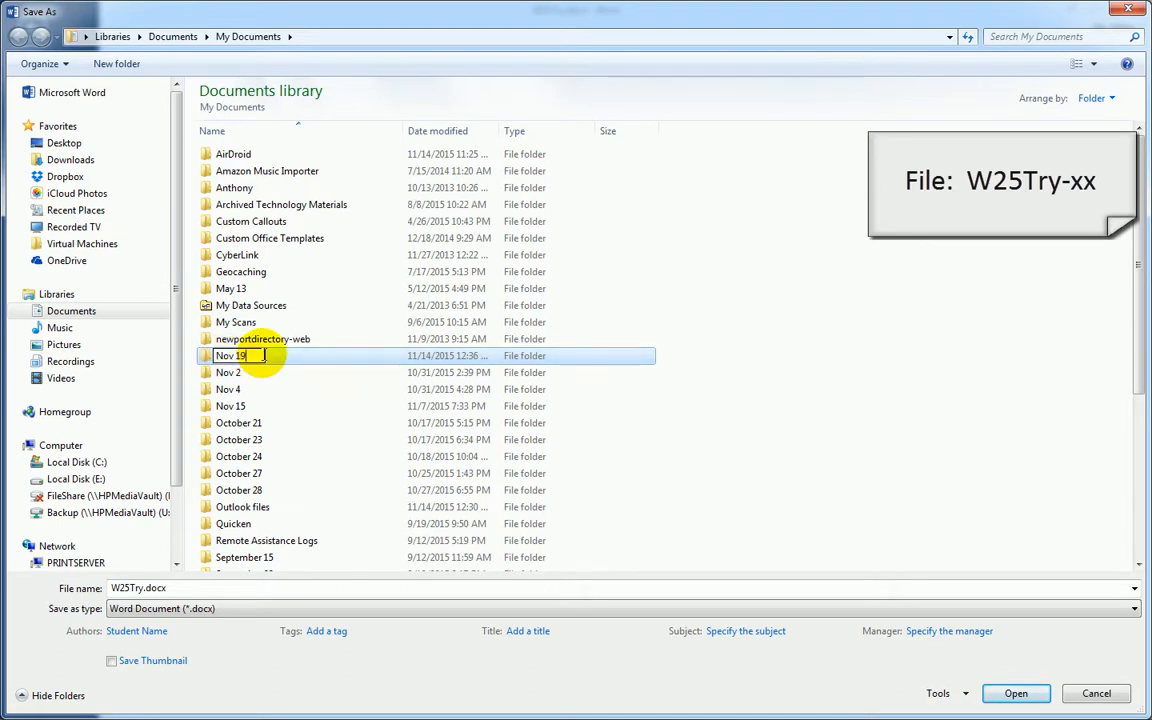
pyautogui.press('Return')
# Save the document in the Nov 19 folder under the file name W25Try-sm.docx
pyautogui.click(232, 408)
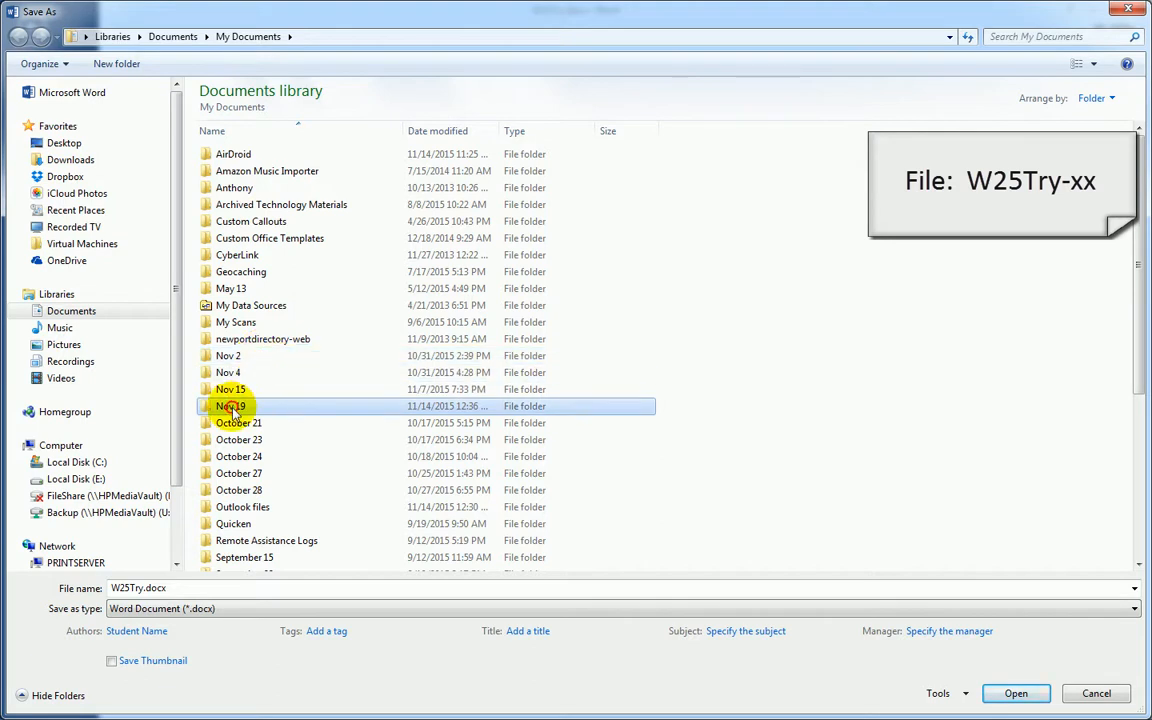
pyautogui.doubleClick(232, 408)
pyautogui.click(140, 588)
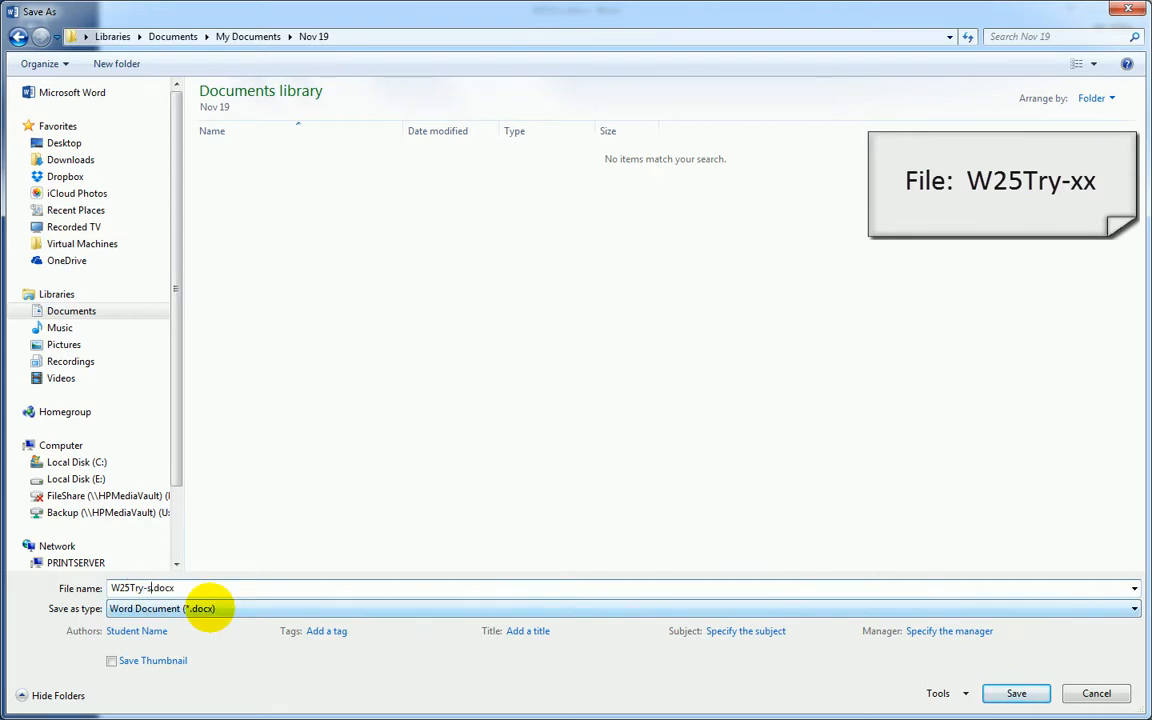
pyautogui.press('Return')
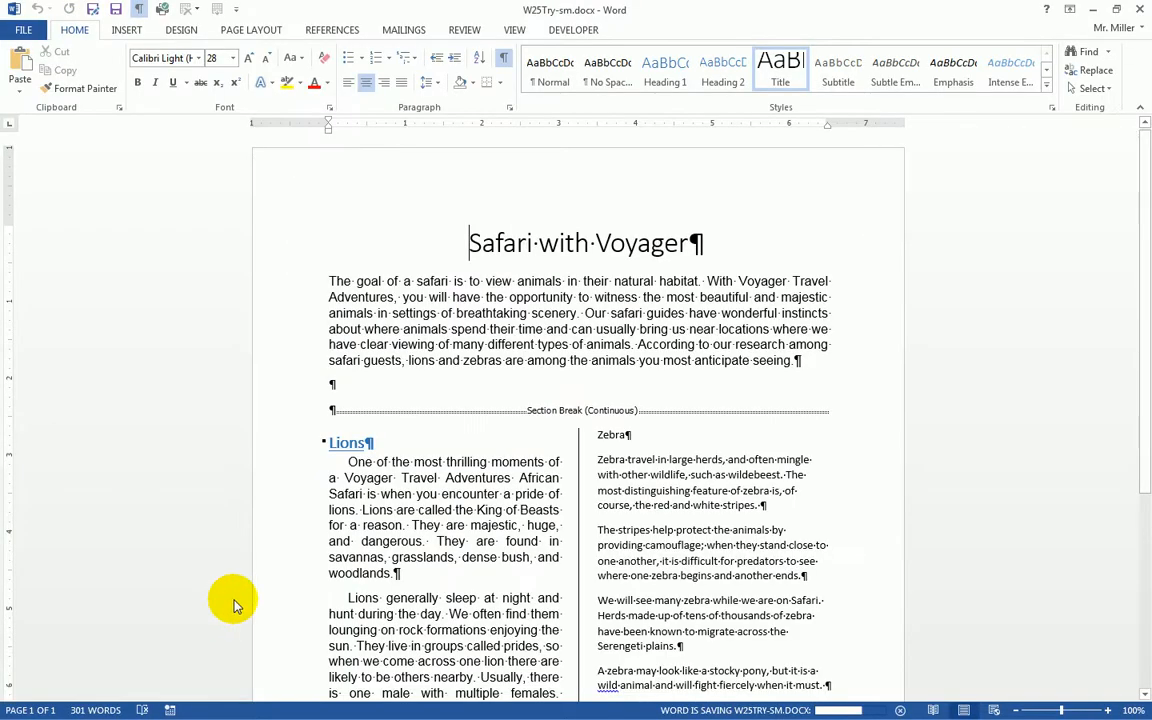
# Examine the layout of the safari document's two columns and the font formatting of the Lions heading
pyautogui.scroll(-3, 481, 390)
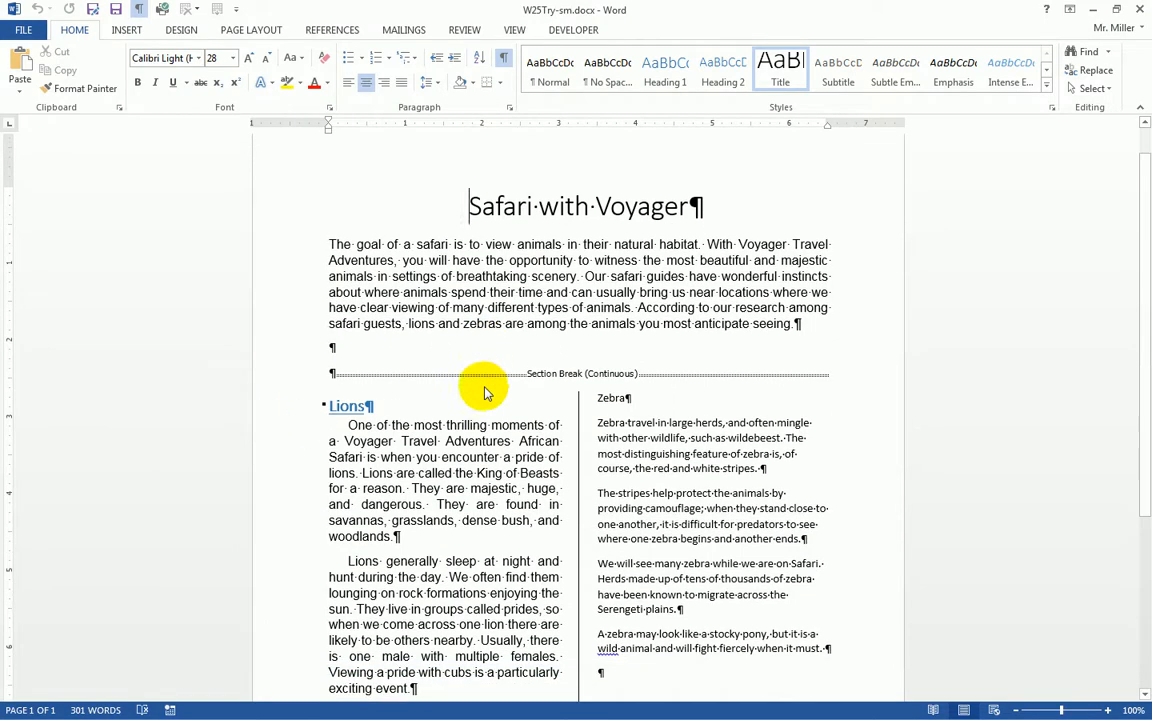
pyautogui.scroll(-1, 481, 393)
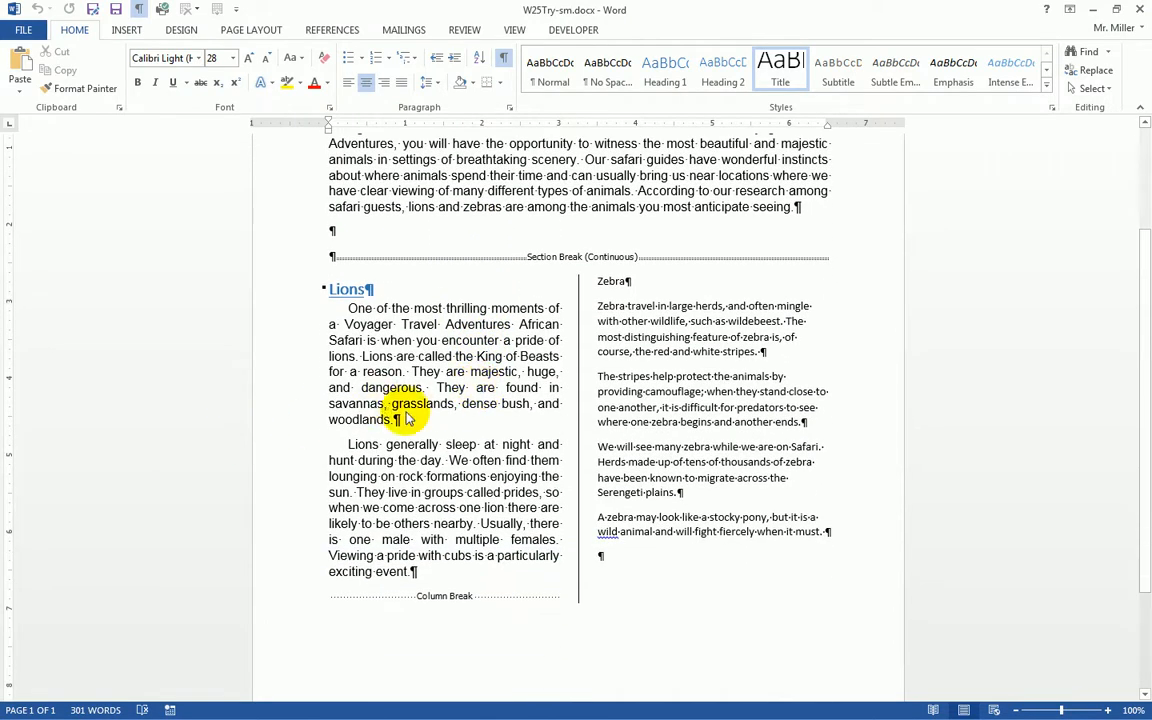
pyautogui.scroll(5, 400, 410)
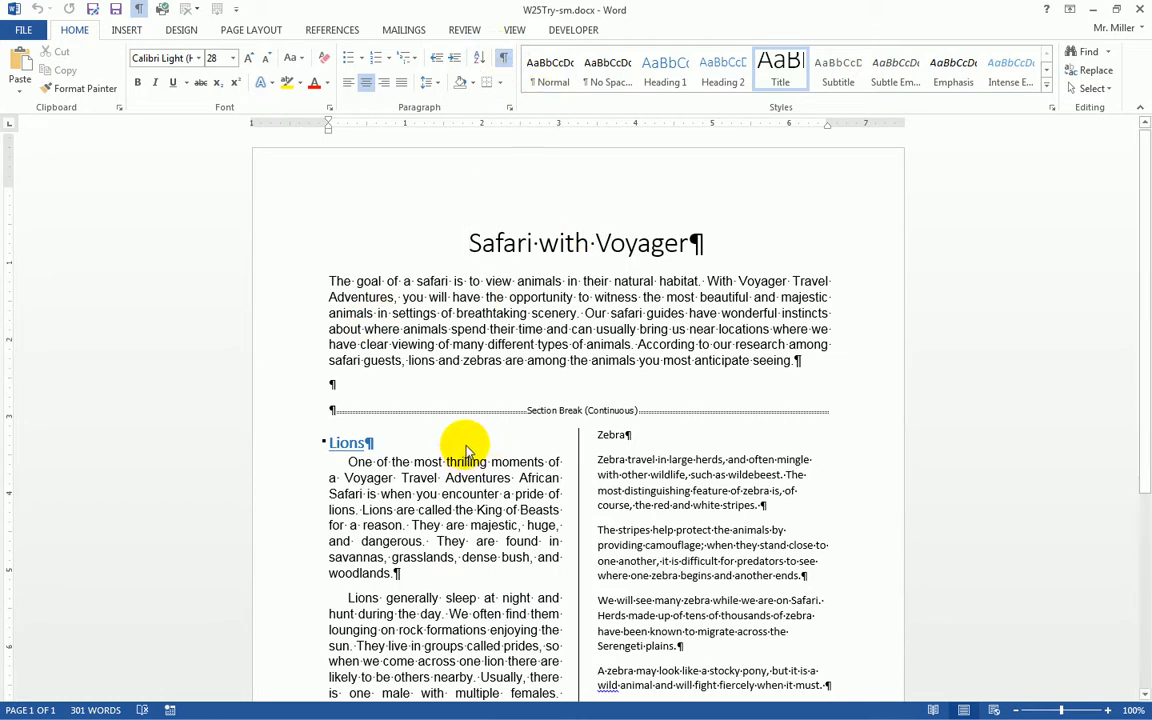
pyautogui.scroll(-1, 463, 442)
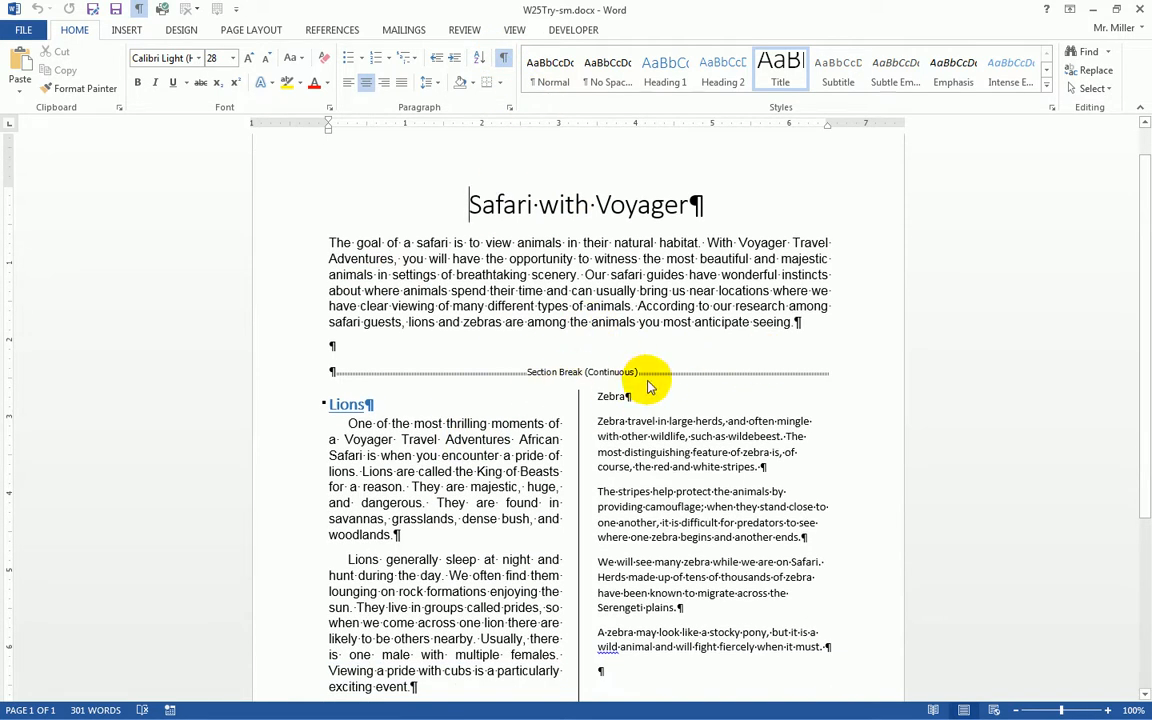
pyautogui.scroll(-2, 520, 350)
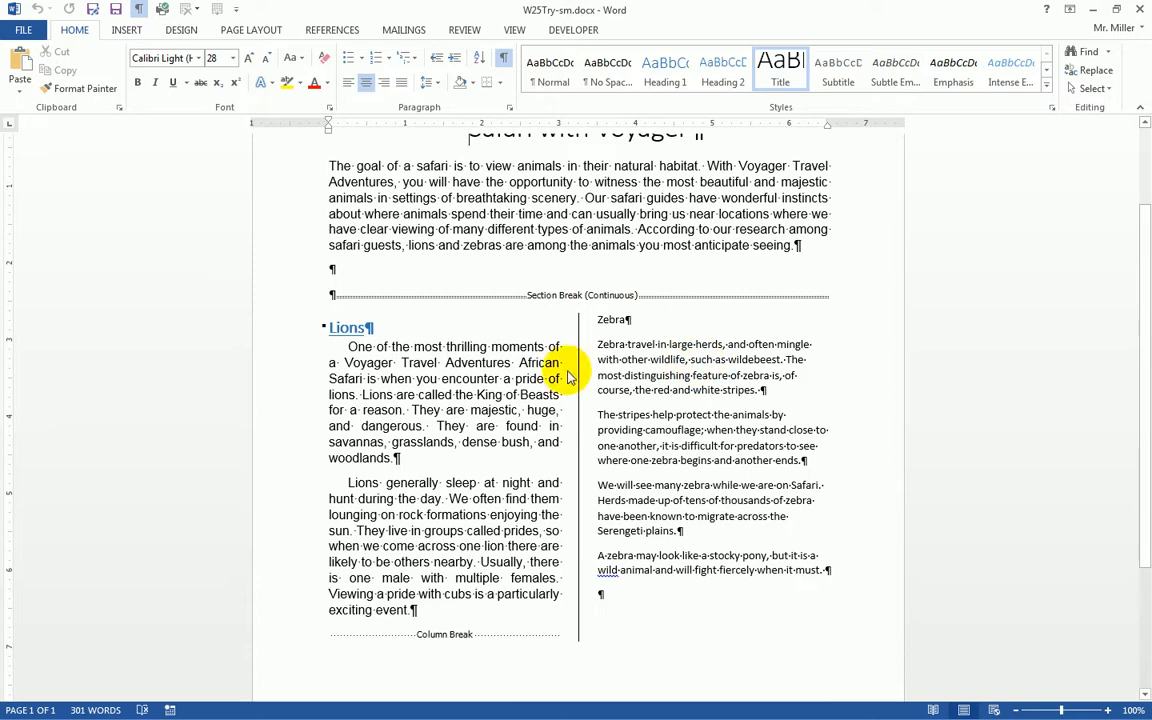
pyautogui.scroll(-2, 690, 435)
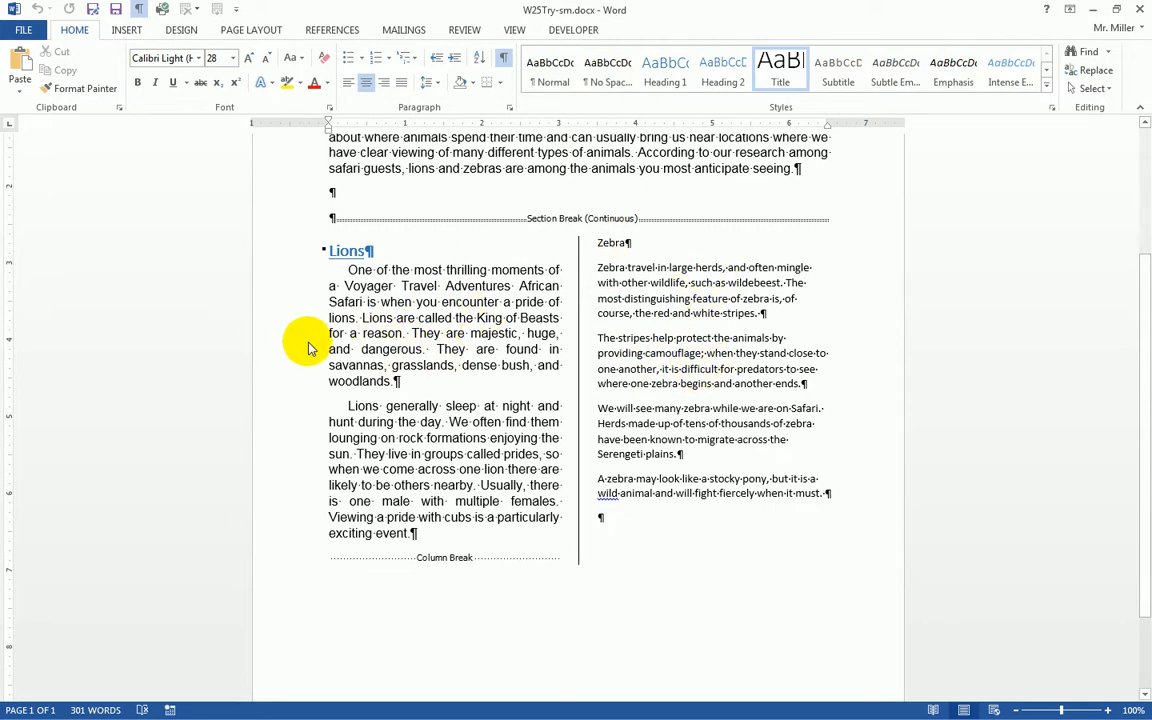
pyautogui.click(345, 252)
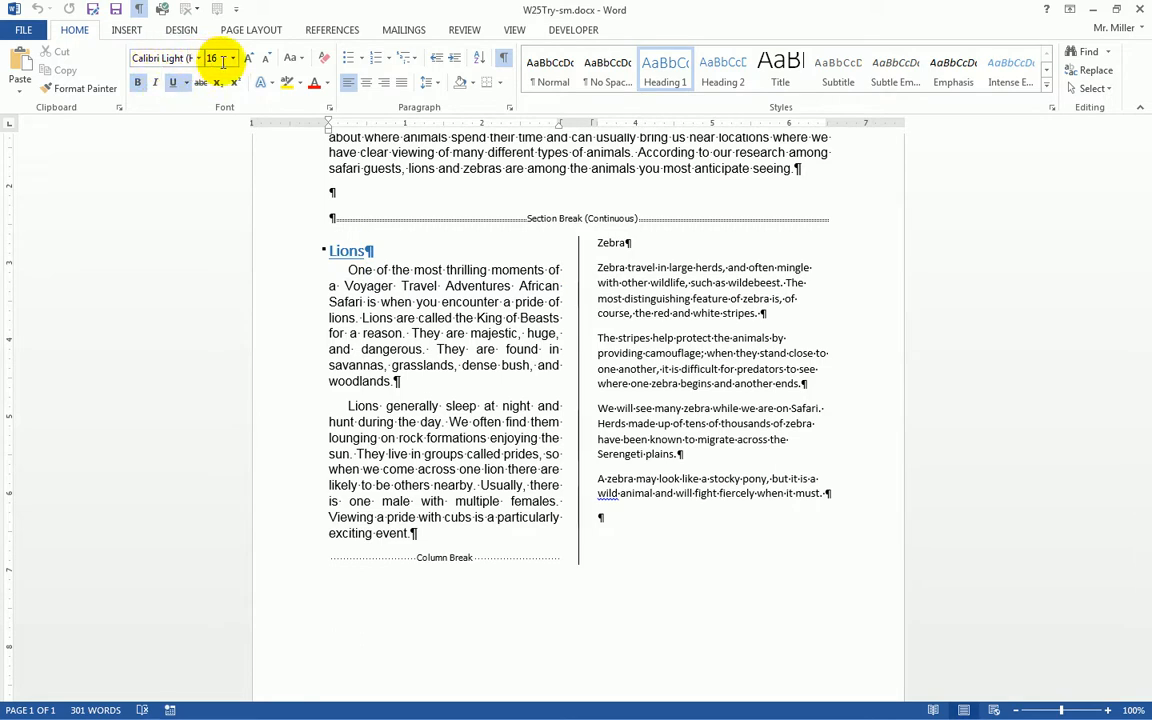
pyautogui.click(172, 82)
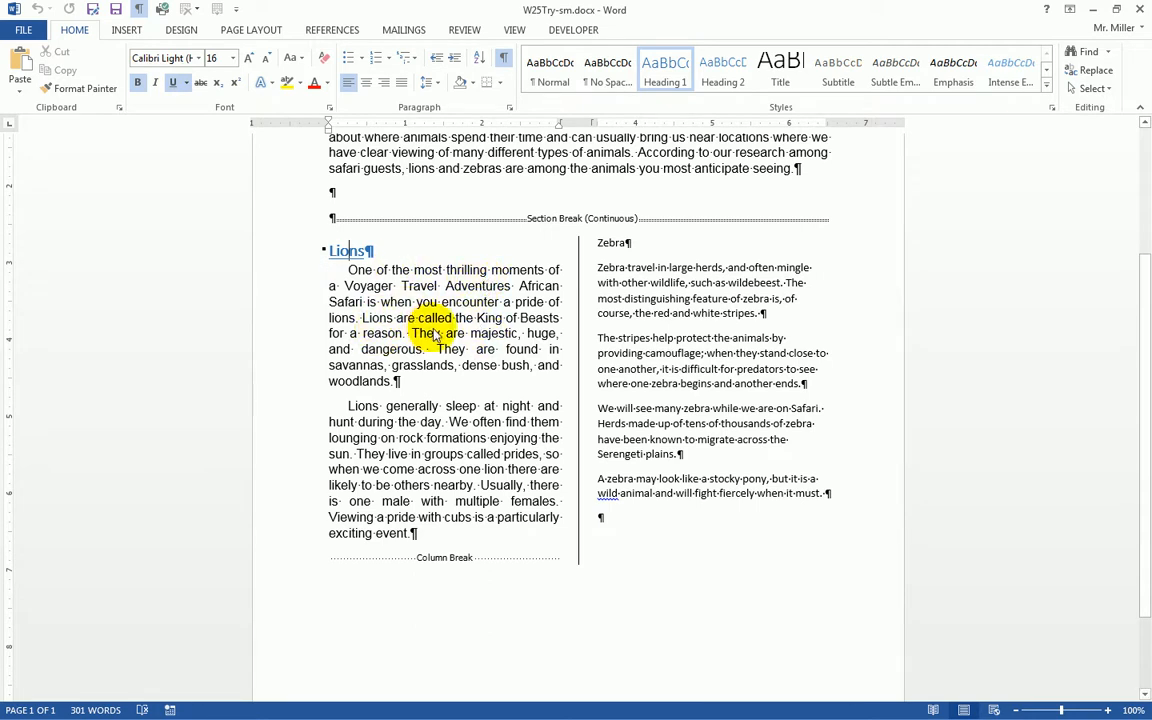
# Copy the Lions heading's formatting onto the Zebra heading with Format Painter
pyautogui.click(306, 255)
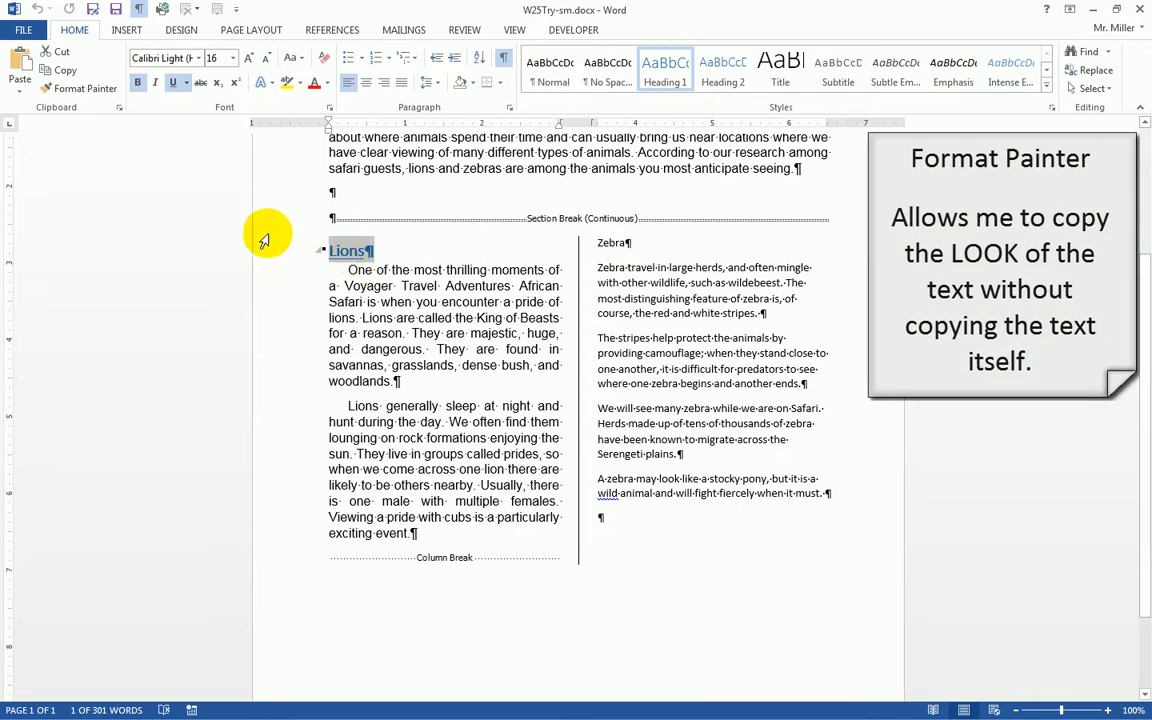
pyautogui.click(78, 90)
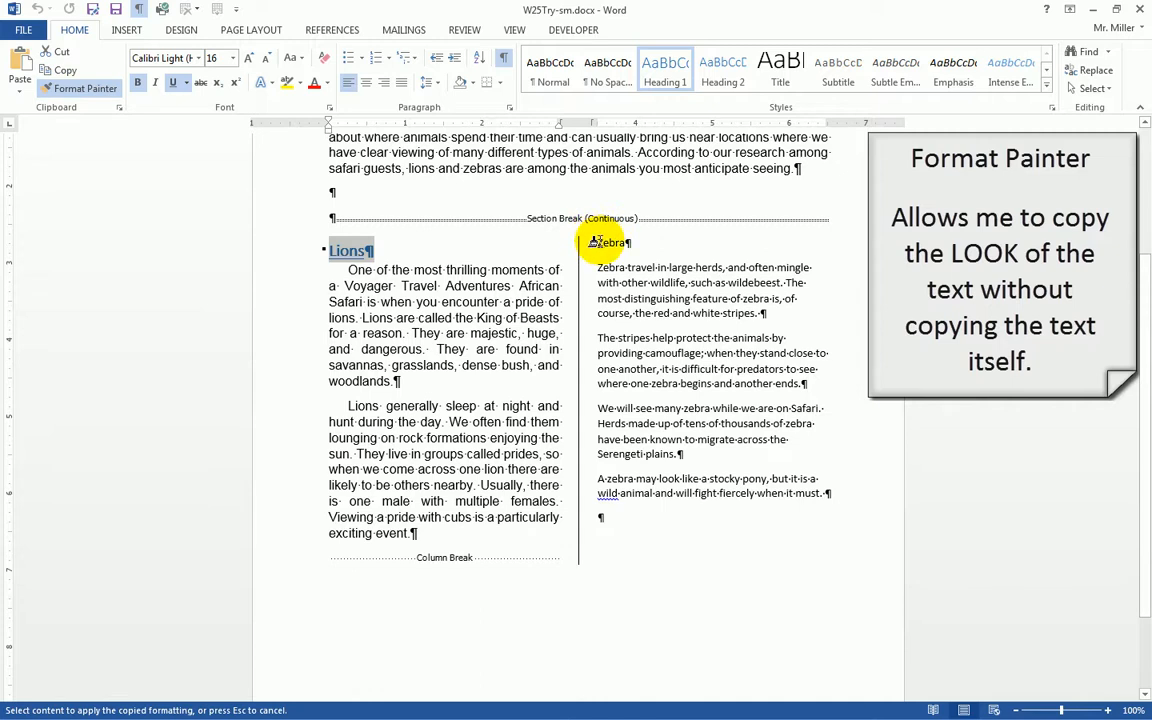
pyautogui.moveTo(592, 243); pyautogui.dragTo(651, 251)
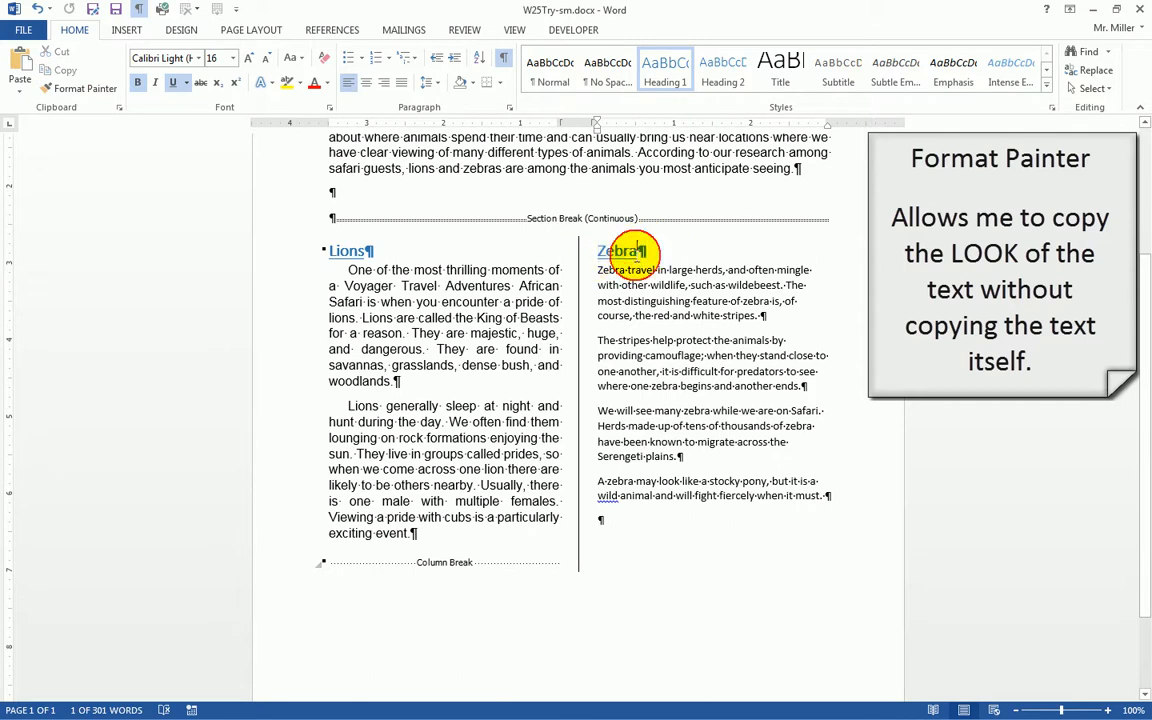
pyautogui.click(638, 251)
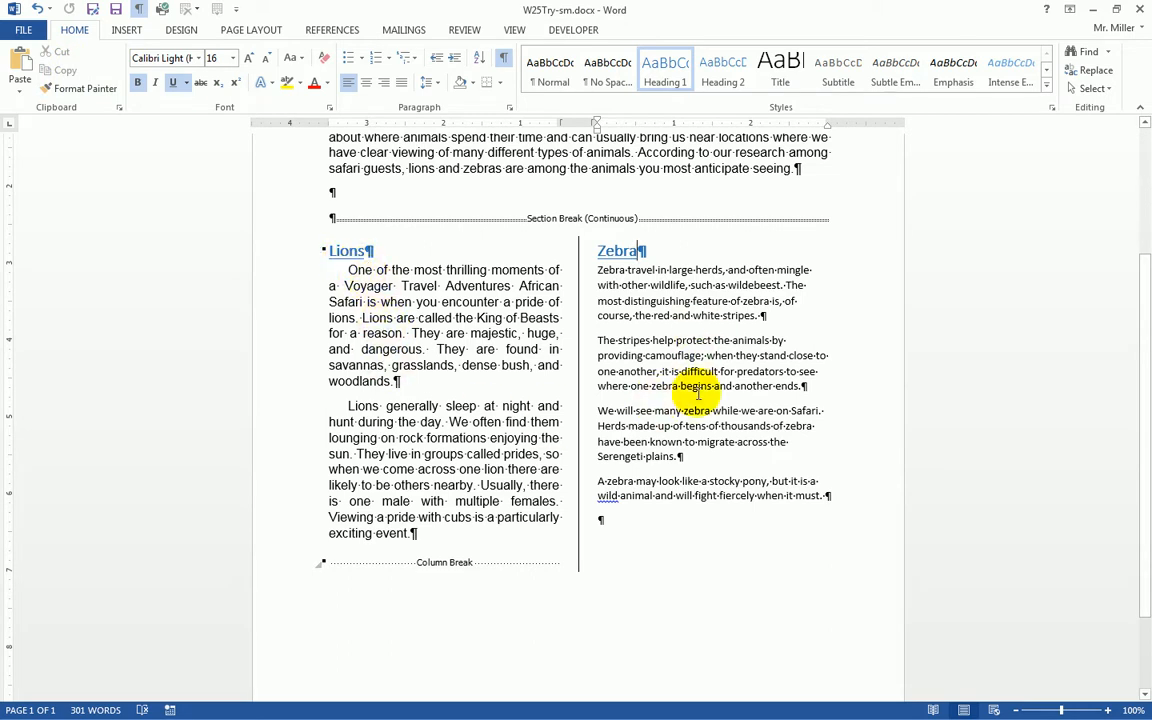
# Apply the first Lions paragraph's formatting to all four Zebra body paragraphs with Format Painter
pyautogui.moveTo(349, 270); pyautogui.dragTo(445, 382)
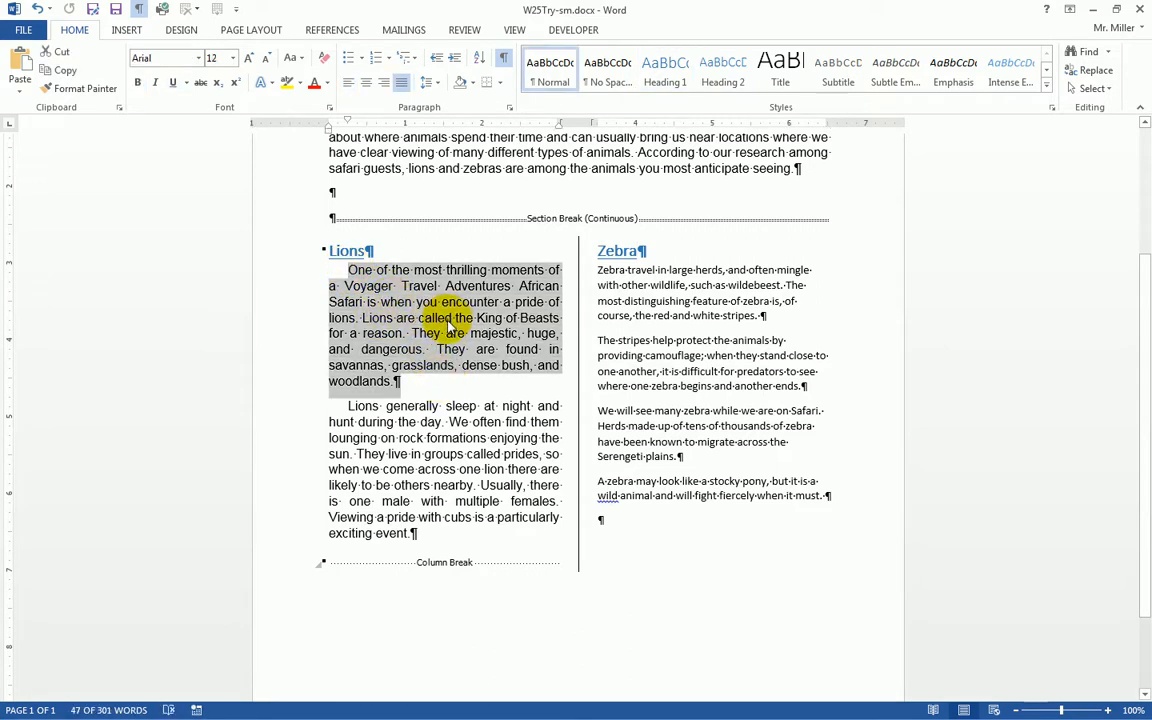
pyautogui.click(90, 92)
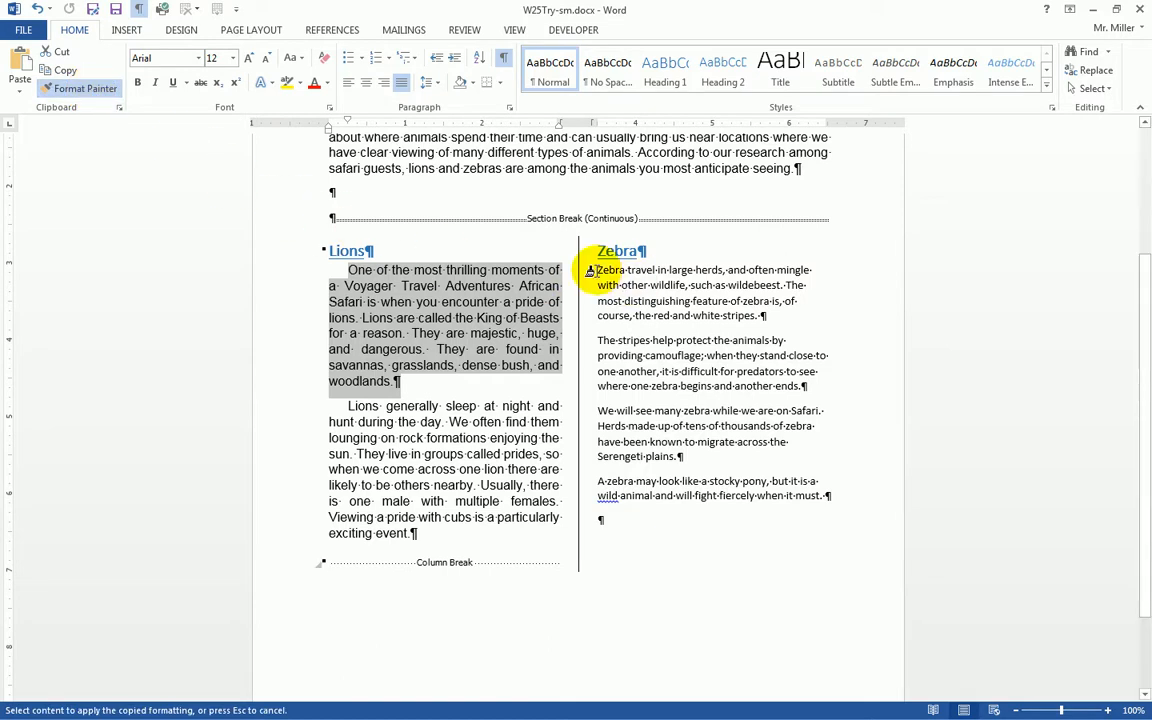
pyautogui.moveTo(591, 271)
pyautogui.mouseDown()
pyautogui.moveTo(607, 270)
pyautogui.moveTo(755, 450)
pyautogui.moveTo(836, 508)
pyautogui.mouseUp()
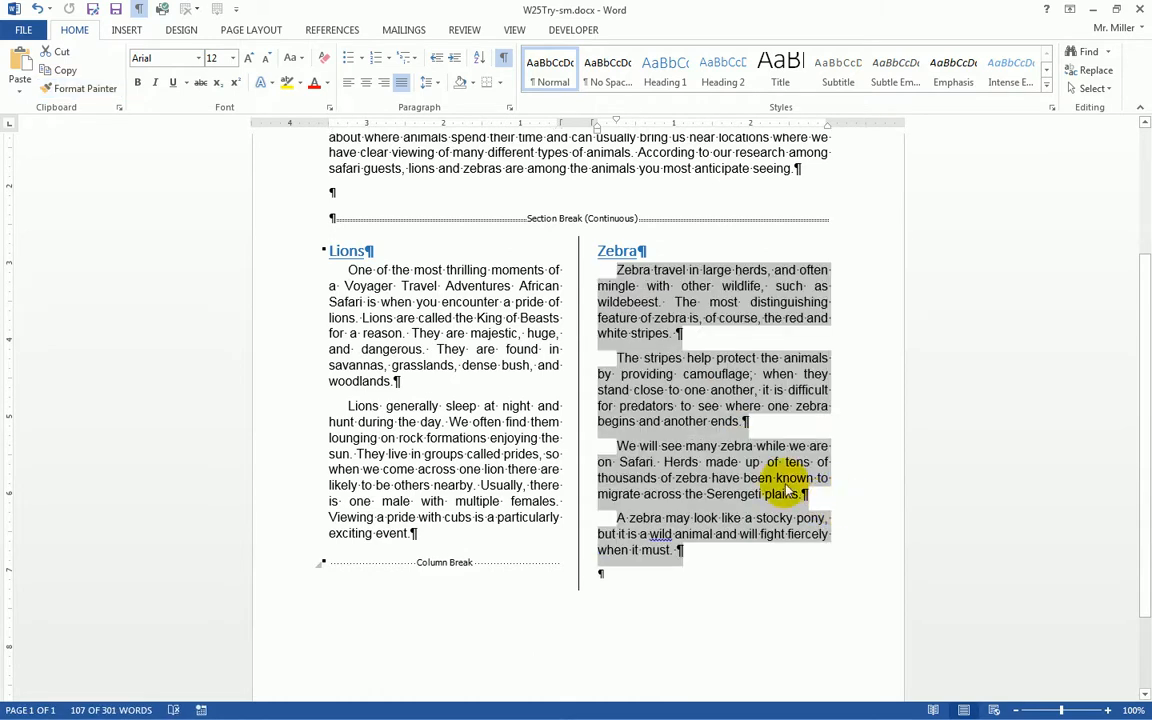
pyautogui.click(652, 302)
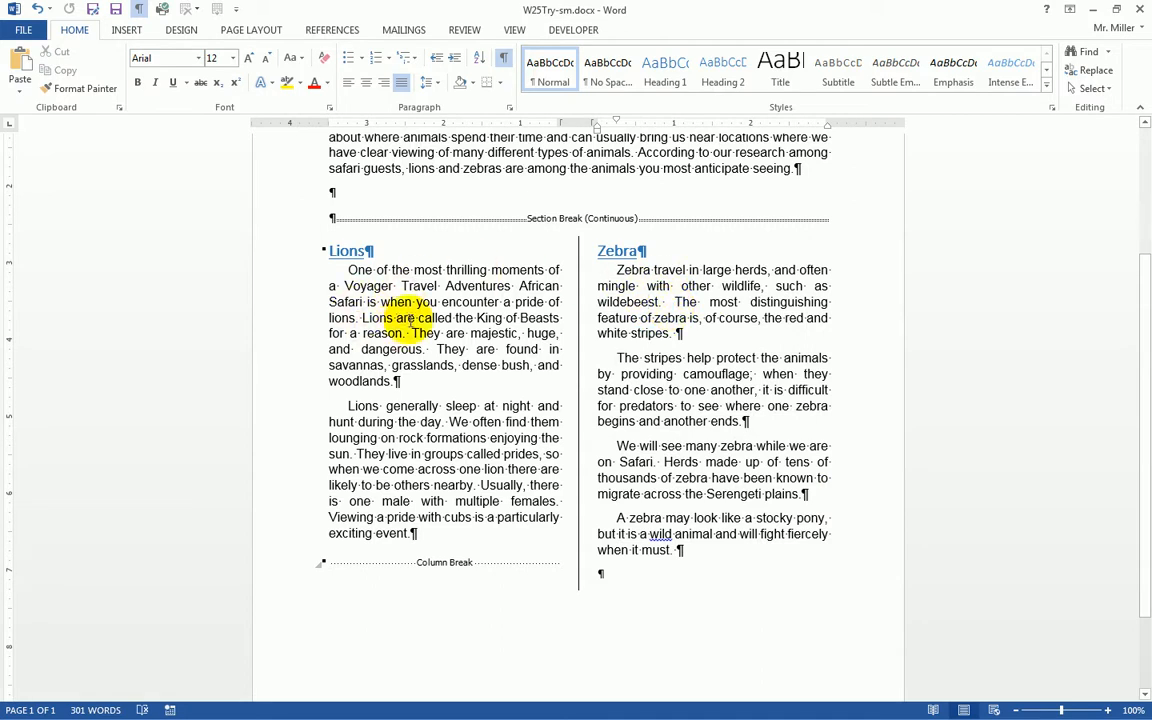
# Highlight "sleep at night and hunt during the day" in the second Lions paragraph in yellow
pyautogui.click(413, 316)
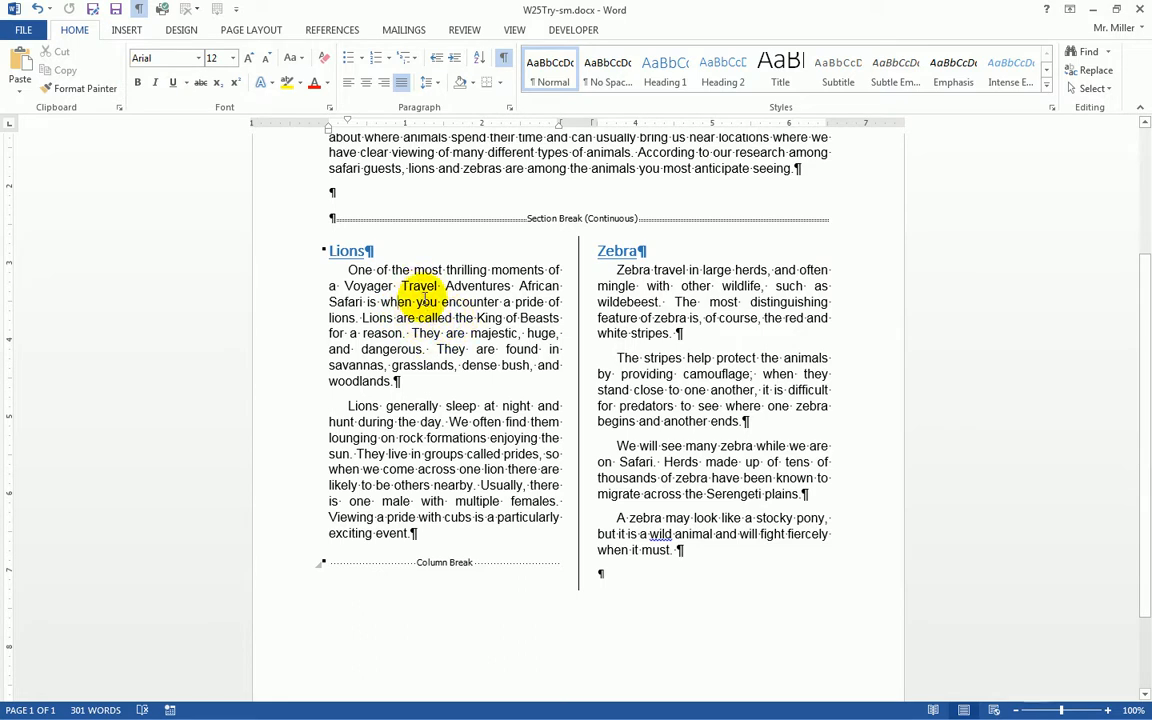
pyautogui.click(1108, 706)
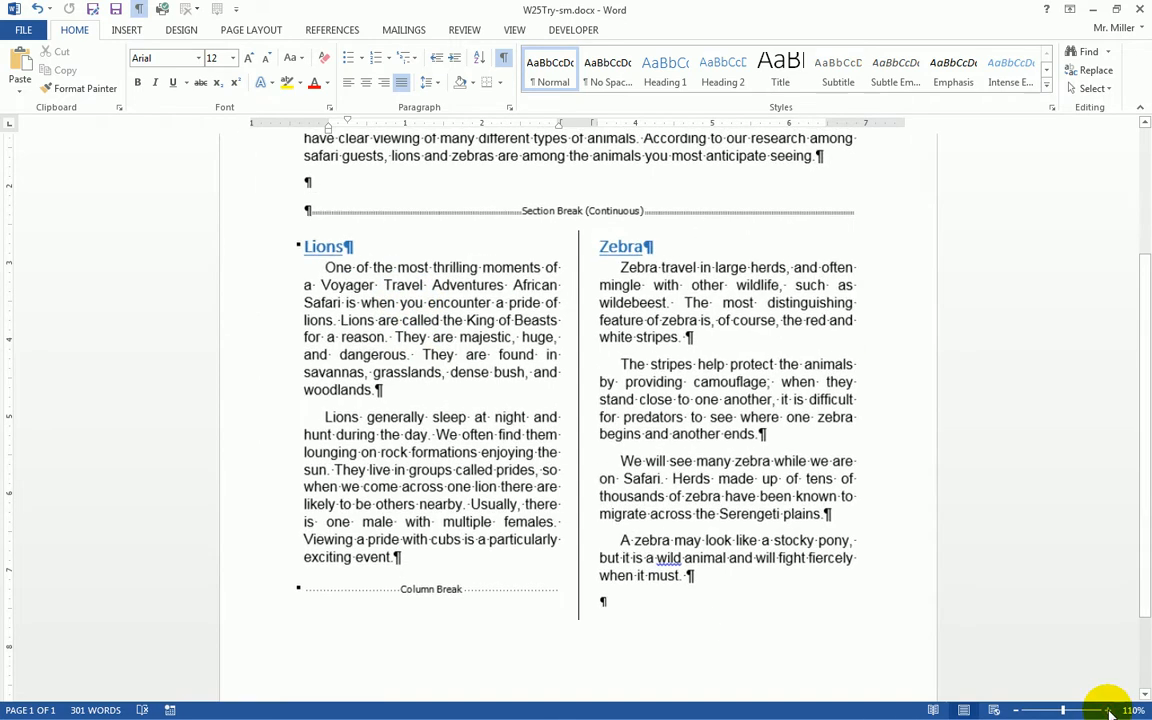
pyautogui.click(1108, 706)
pyautogui.click(1108, 706)
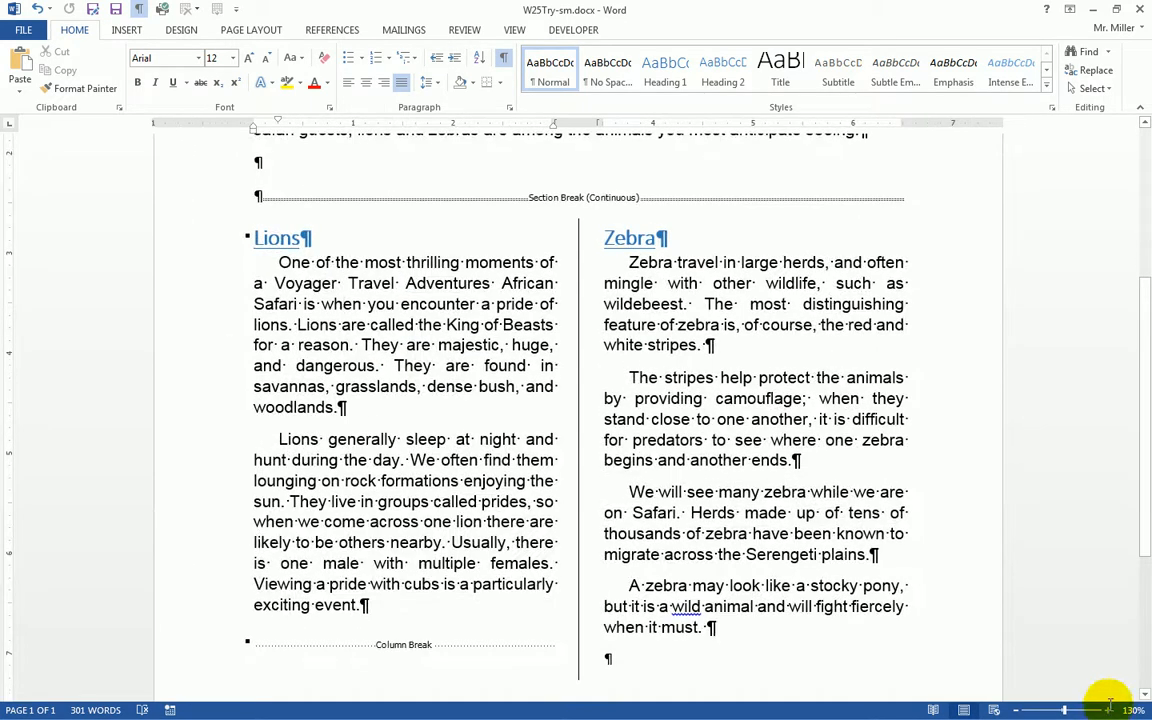
pyautogui.scroll(-1, 1000, 533)
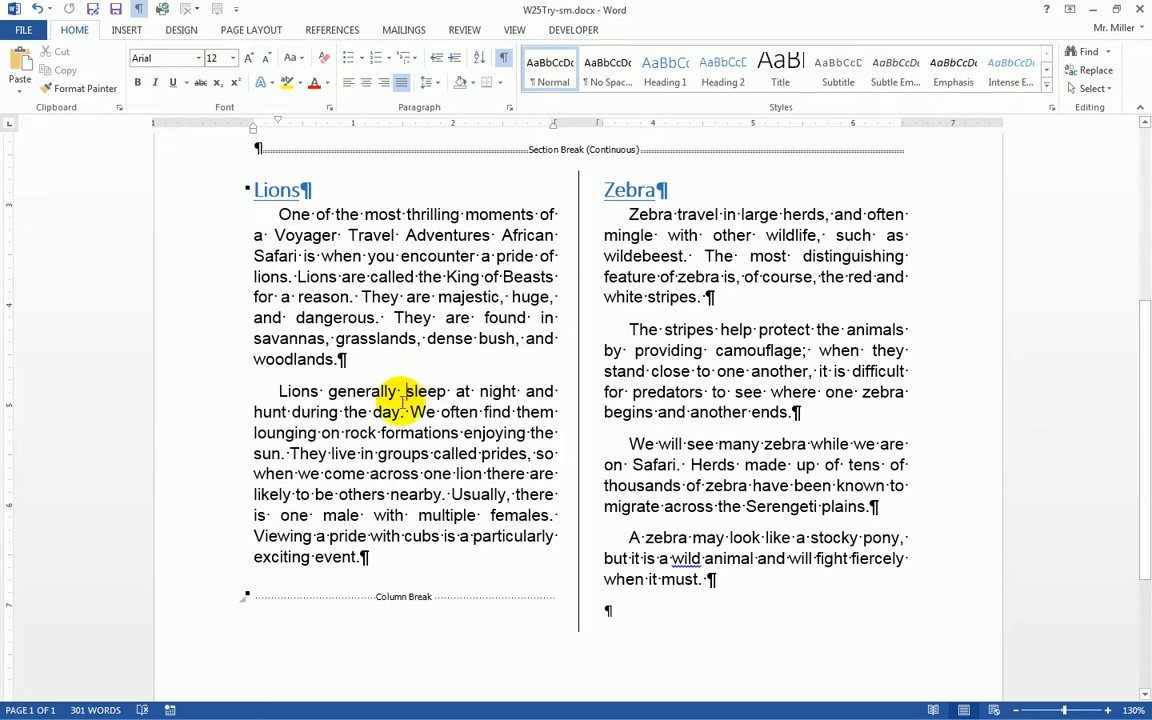
pyautogui.moveTo(407, 391); pyautogui.dragTo(403, 412)
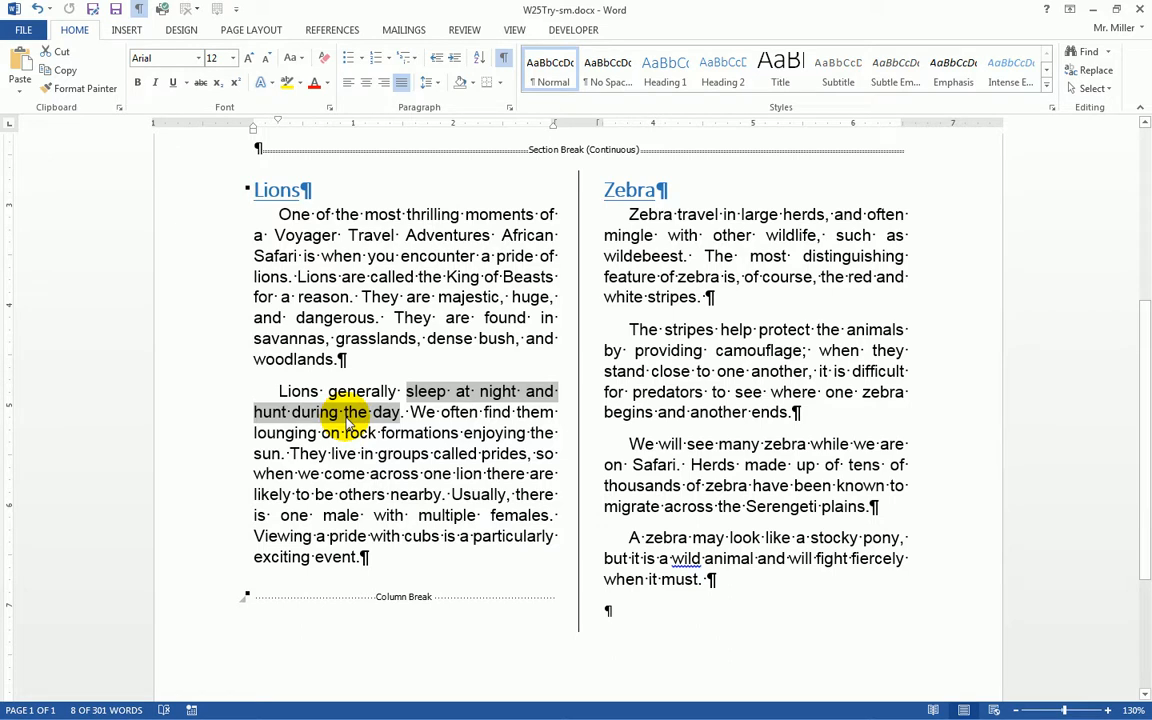
pyautogui.click(300, 84)
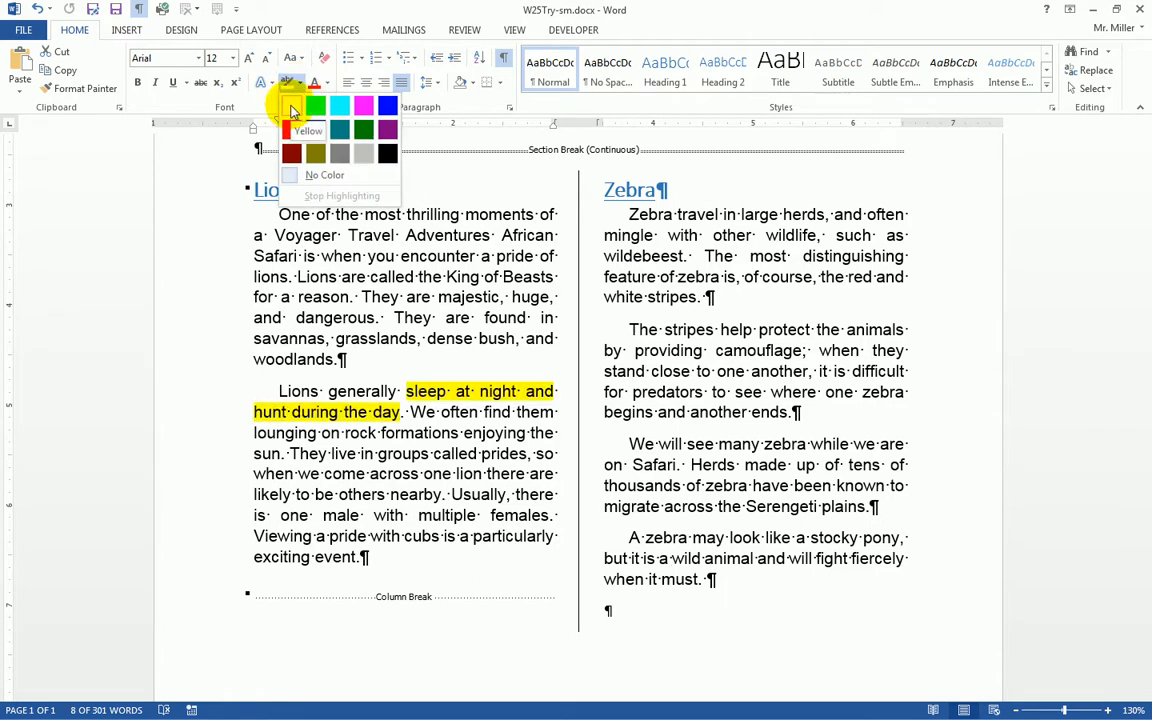
pyautogui.click(290, 107)
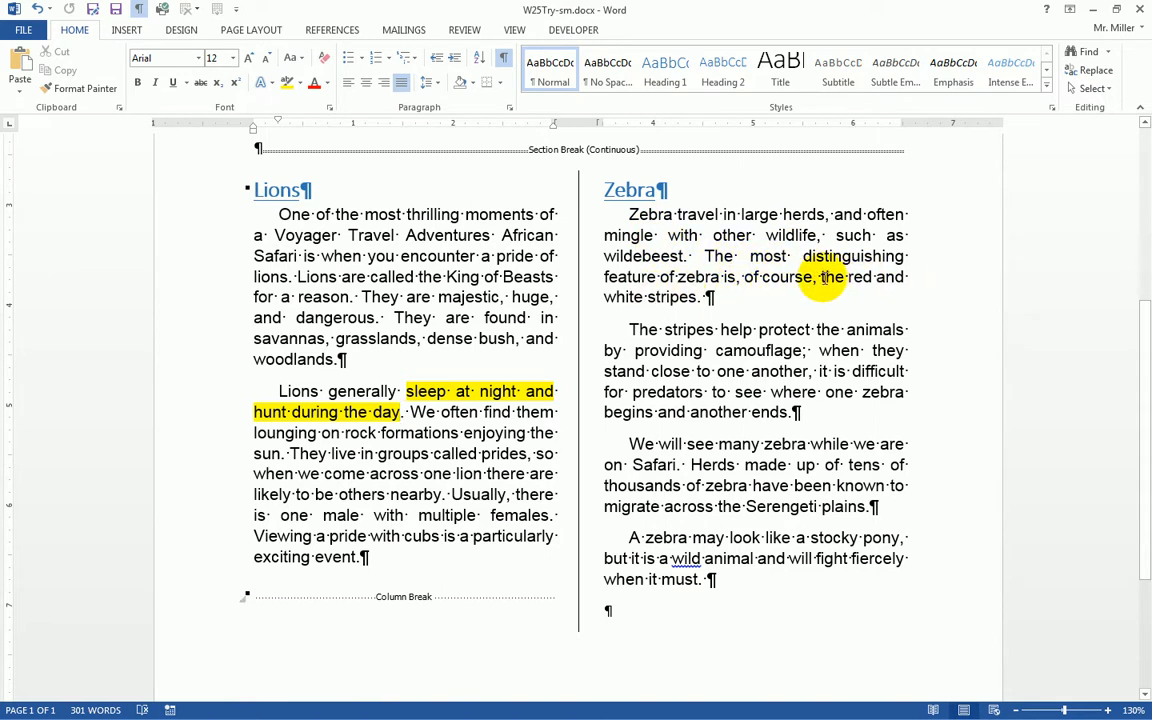
# Highlight "the red and white stripes." in the first Zebra paragraph in pink
pyautogui.moveTo(820, 277); pyautogui.dragTo(700, 297)
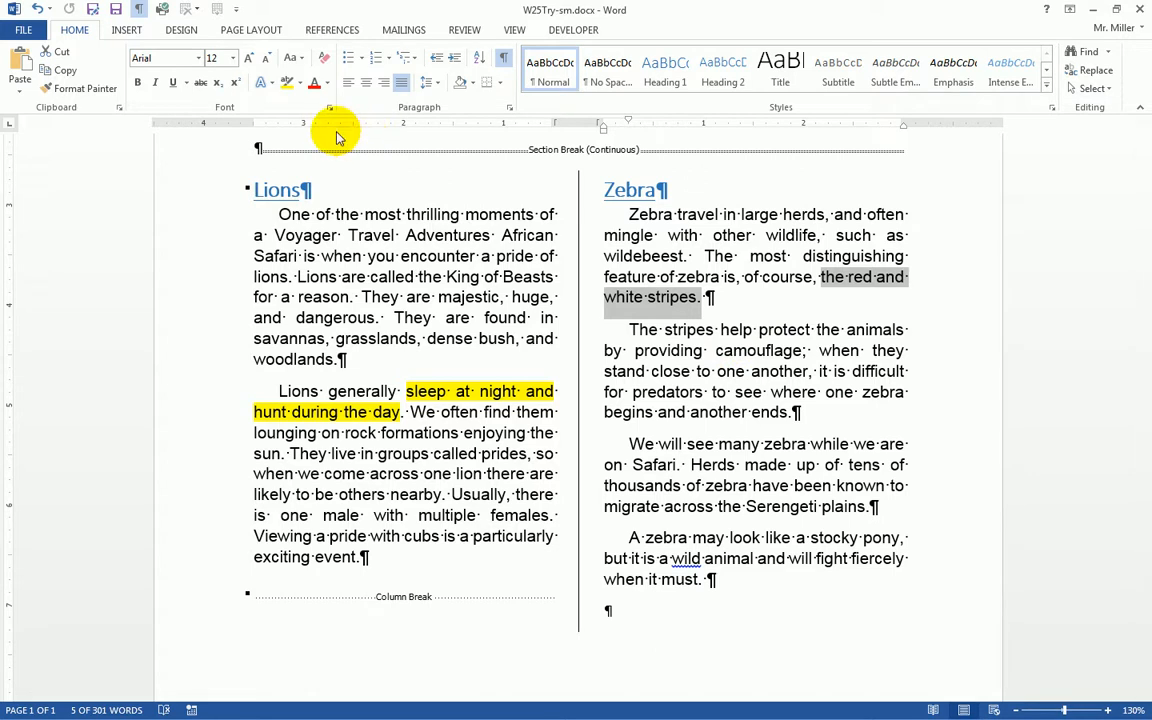
pyautogui.click(300, 84)
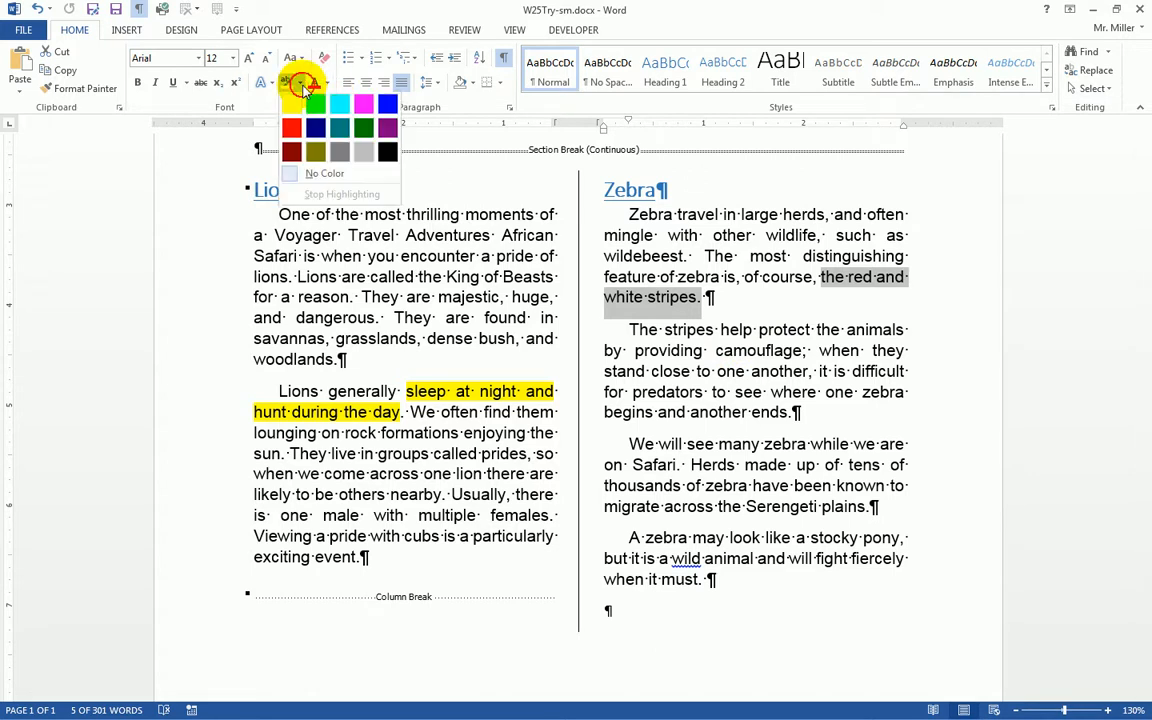
pyautogui.click(368, 108)
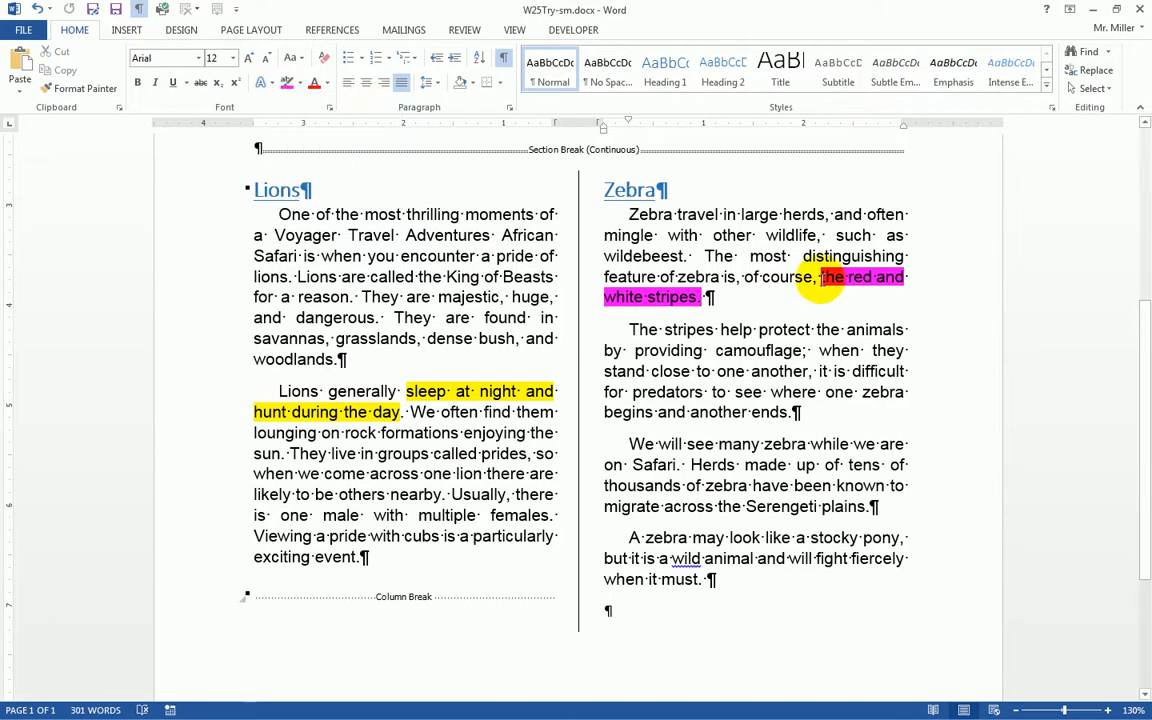
pyautogui.click(860, 283)
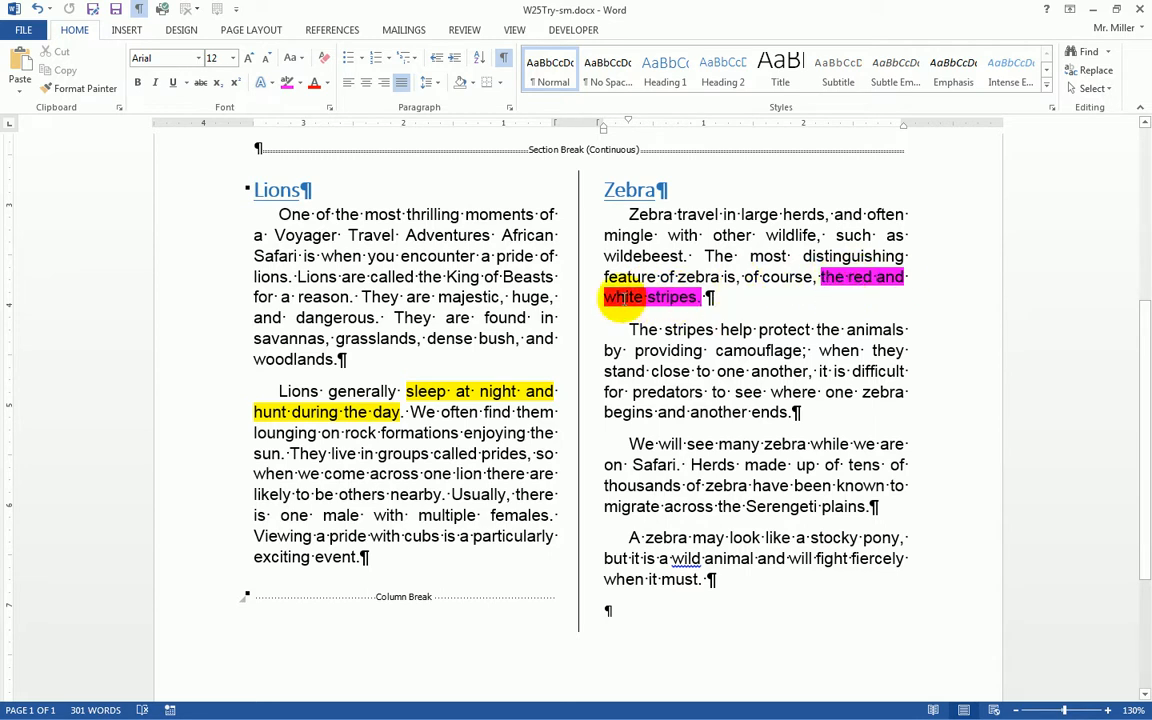
# Remove the highlight from "white stripes." at the end of the first Zebra paragraph
pyautogui.moveTo(604, 297); pyautogui.dragTo(708, 299)
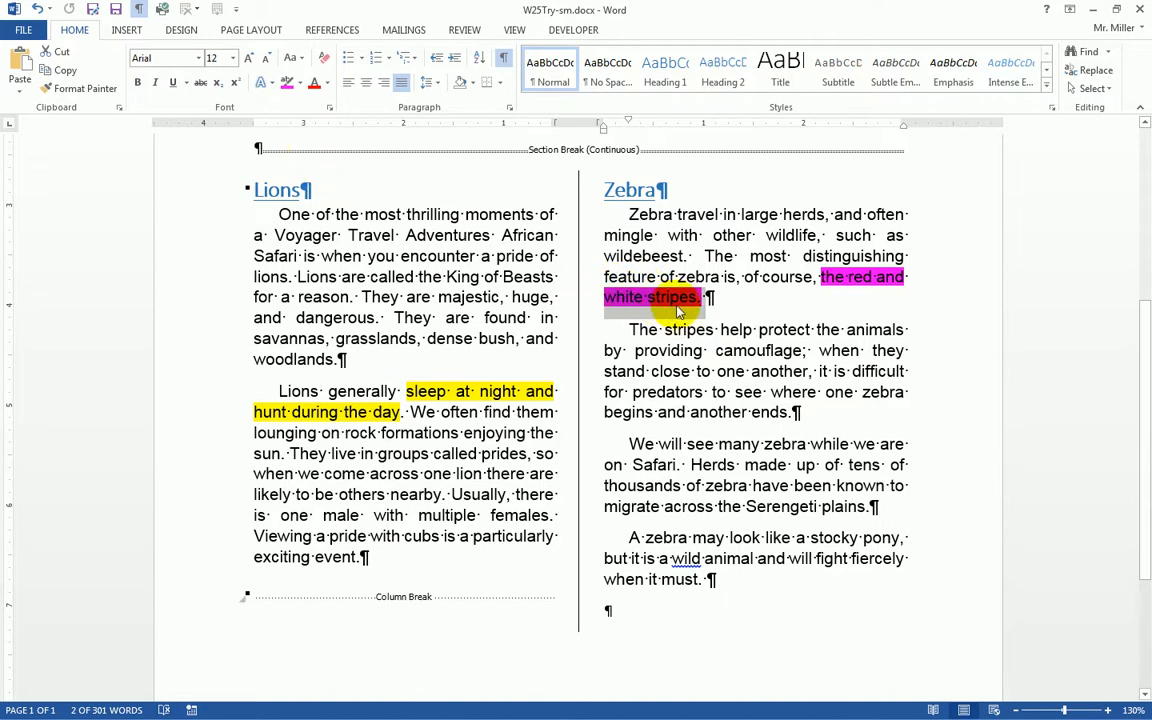
pyautogui.click(302, 90)
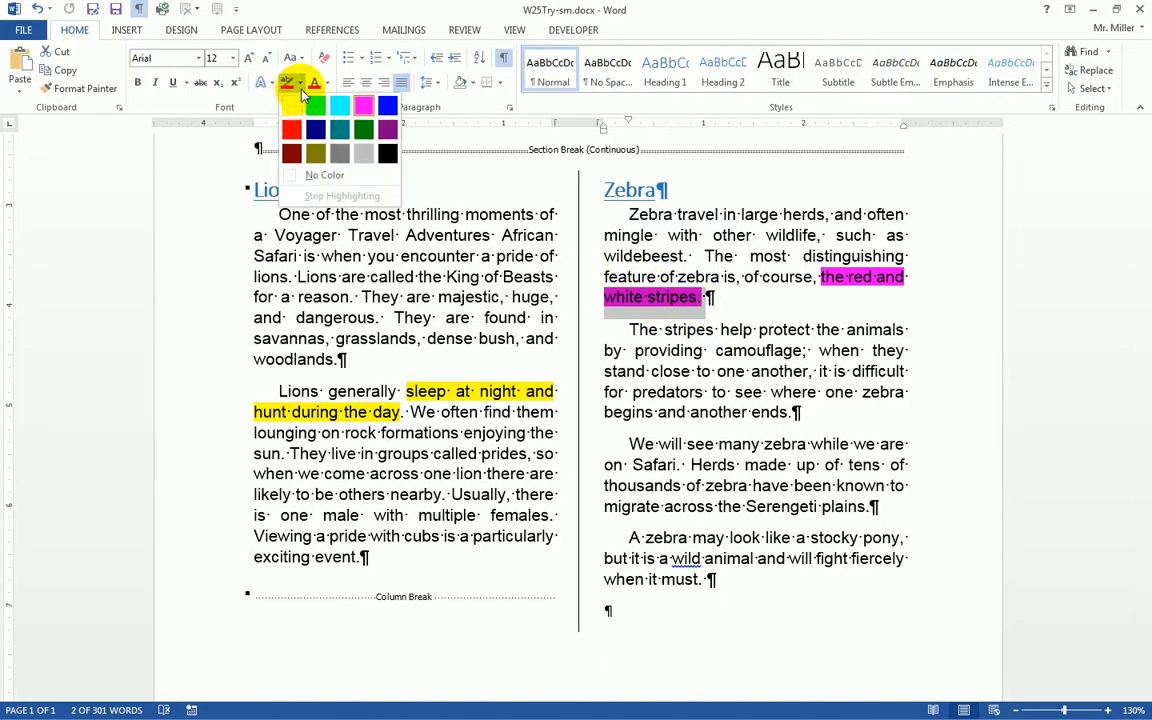
pyautogui.click(318, 178)
pyautogui.click(670, 307)
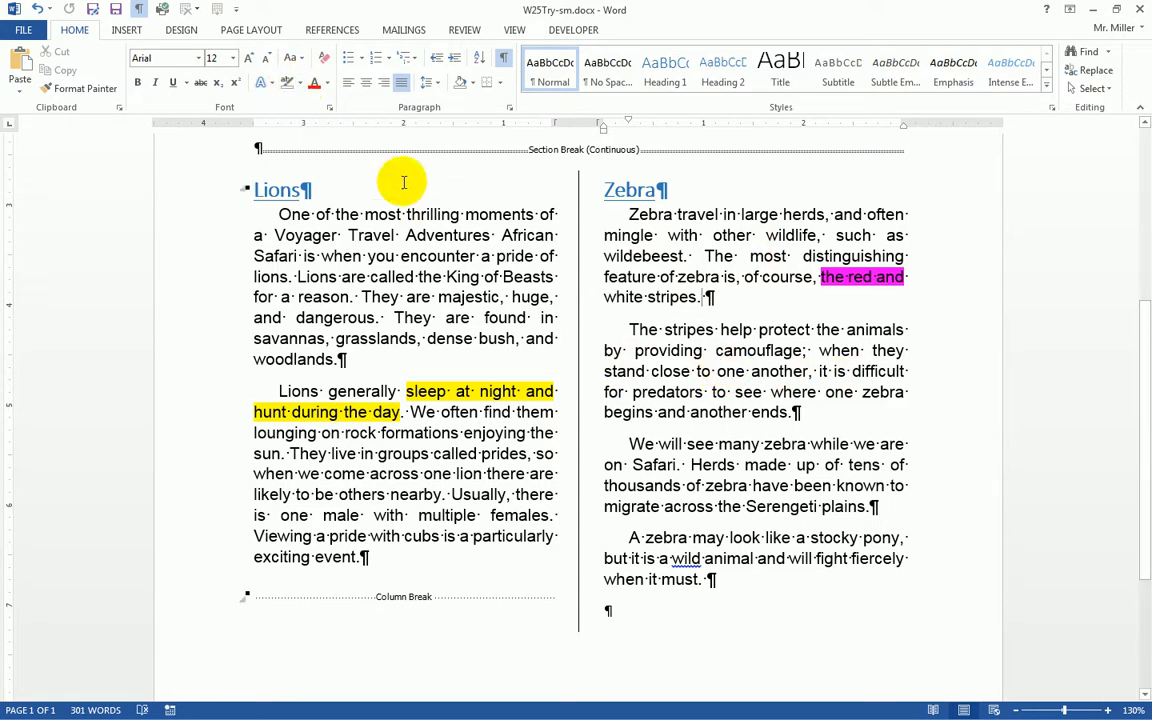
# Highlight "Voyager Travel Adventures African Safari" under Lions and "We will see many zebra while we are on Safari." under Zebra in dark green
pyautogui.click(301, 84)
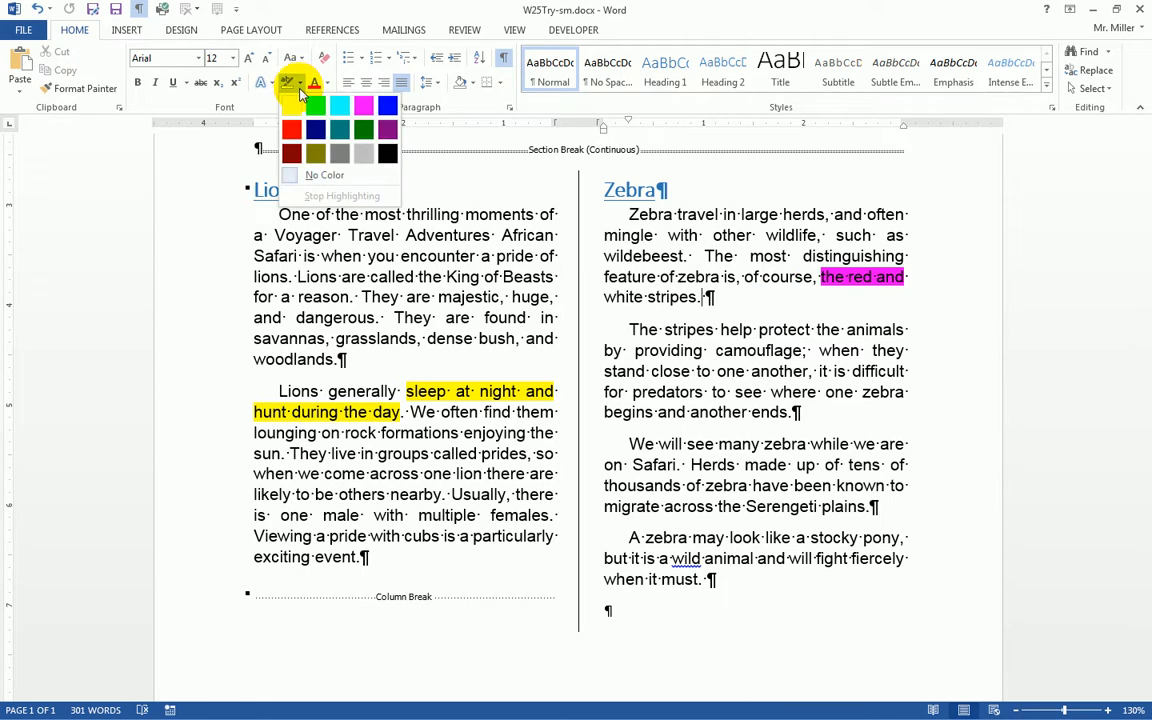
pyautogui.click(363, 132)
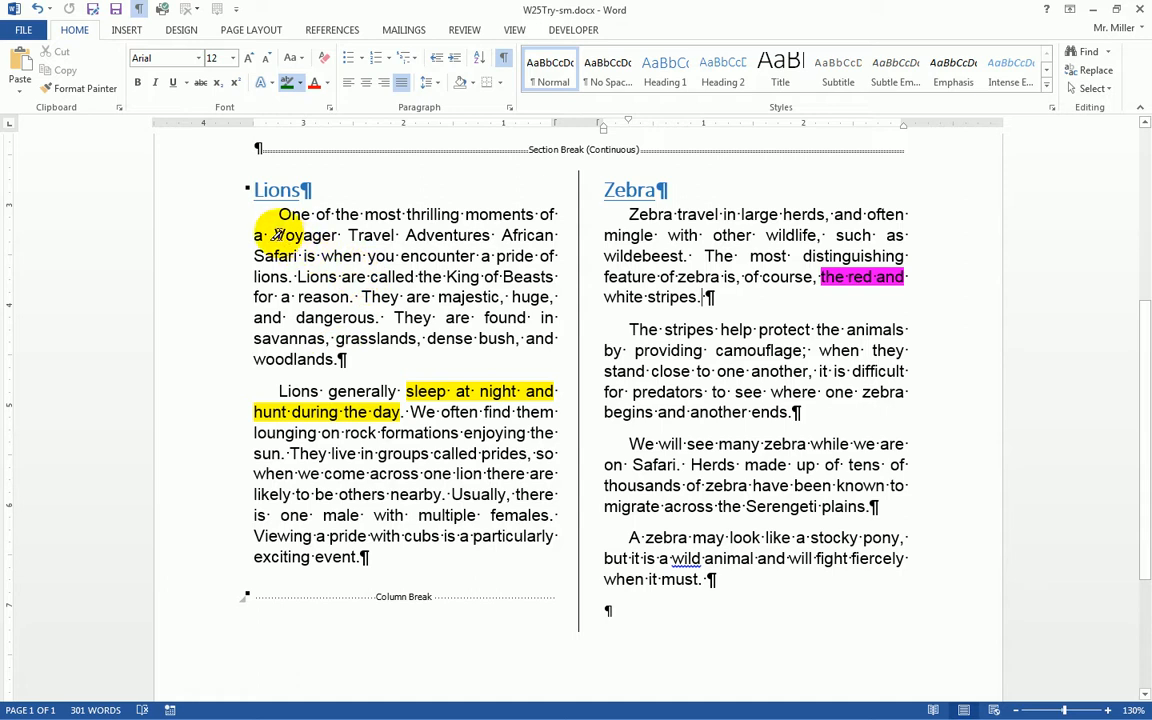
pyautogui.moveTo(275, 236); pyautogui.dragTo(296, 257)
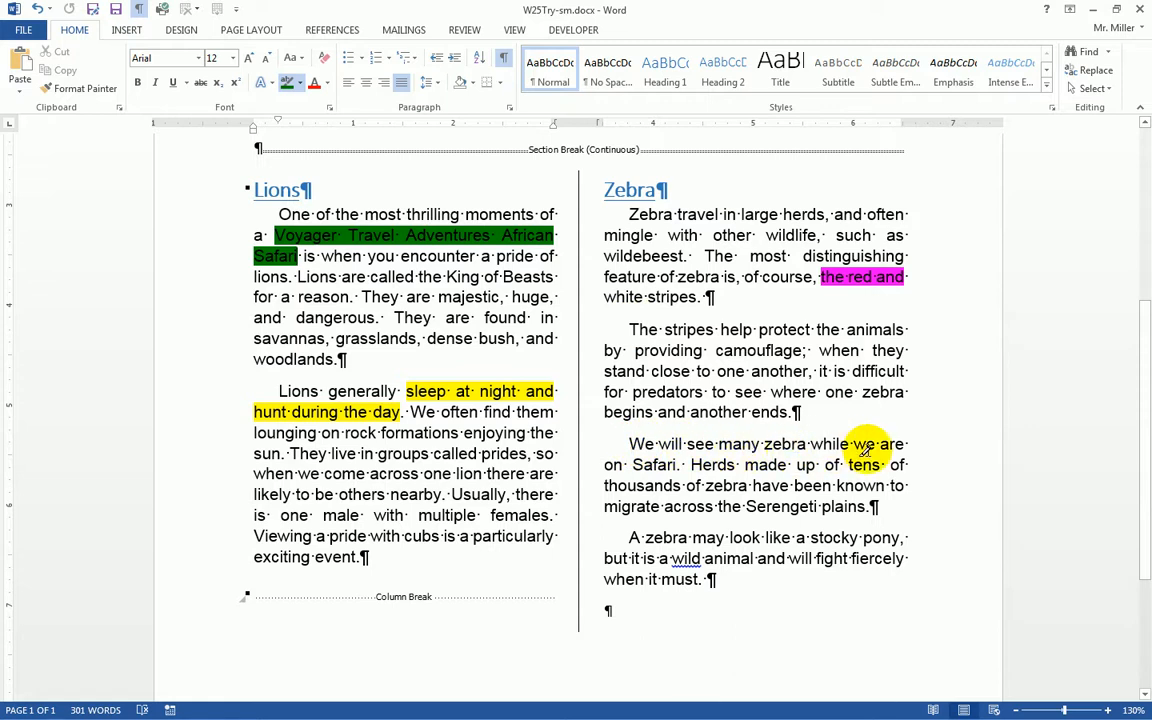
pyautogui.click(636, 443)
pyautogui.moveTo(636, 443); pyautogui.dragTo(681, 465)
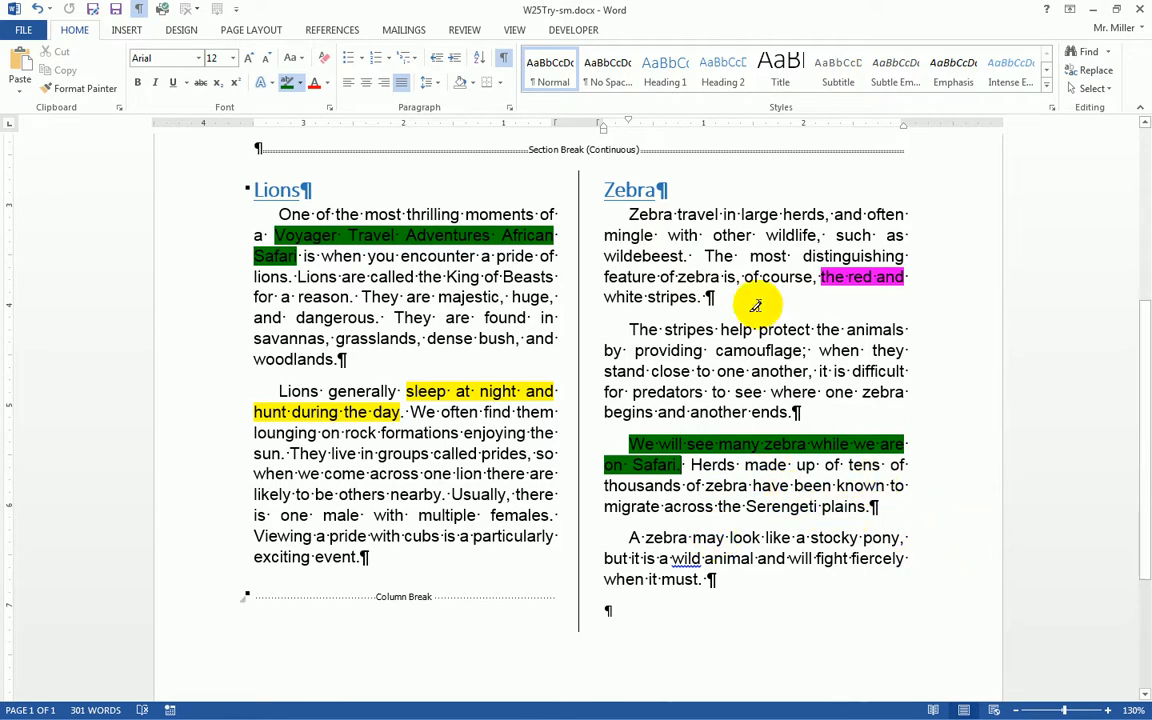
pyautogui.click(287, 83)
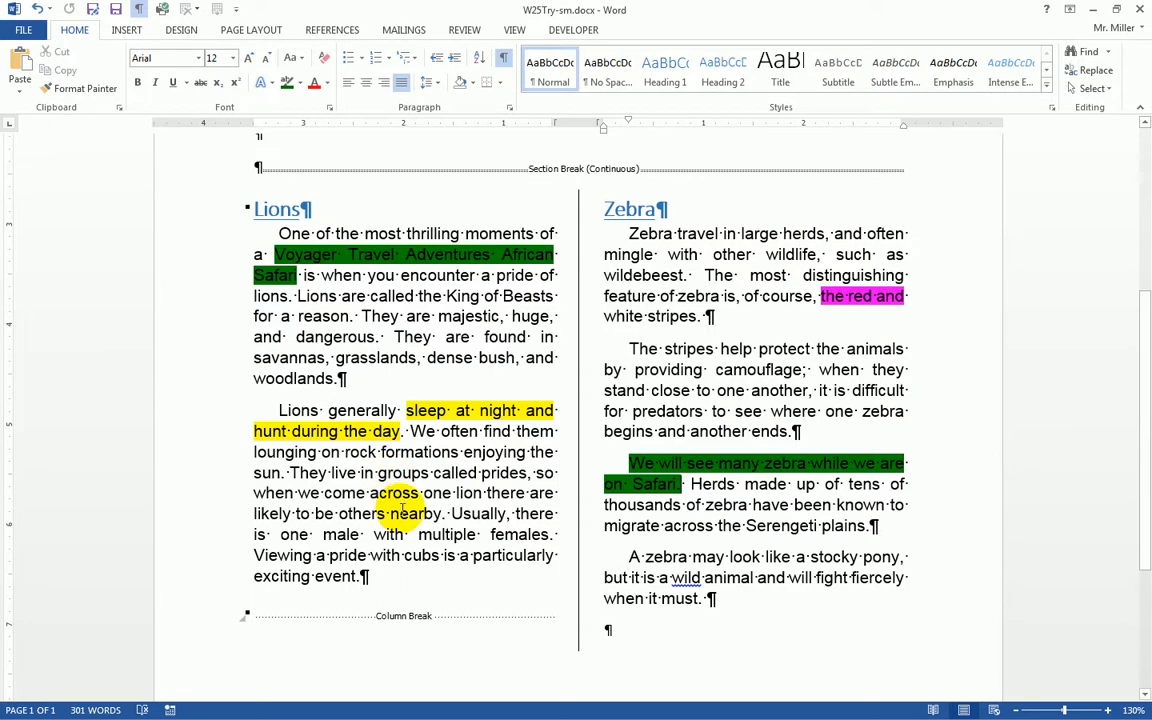
# Open the full Symbol dialog with the insertion point in the empty paragraph above the section break, keeping that paragraph uncovered
pyautogui.scroll(3, 384, 507)
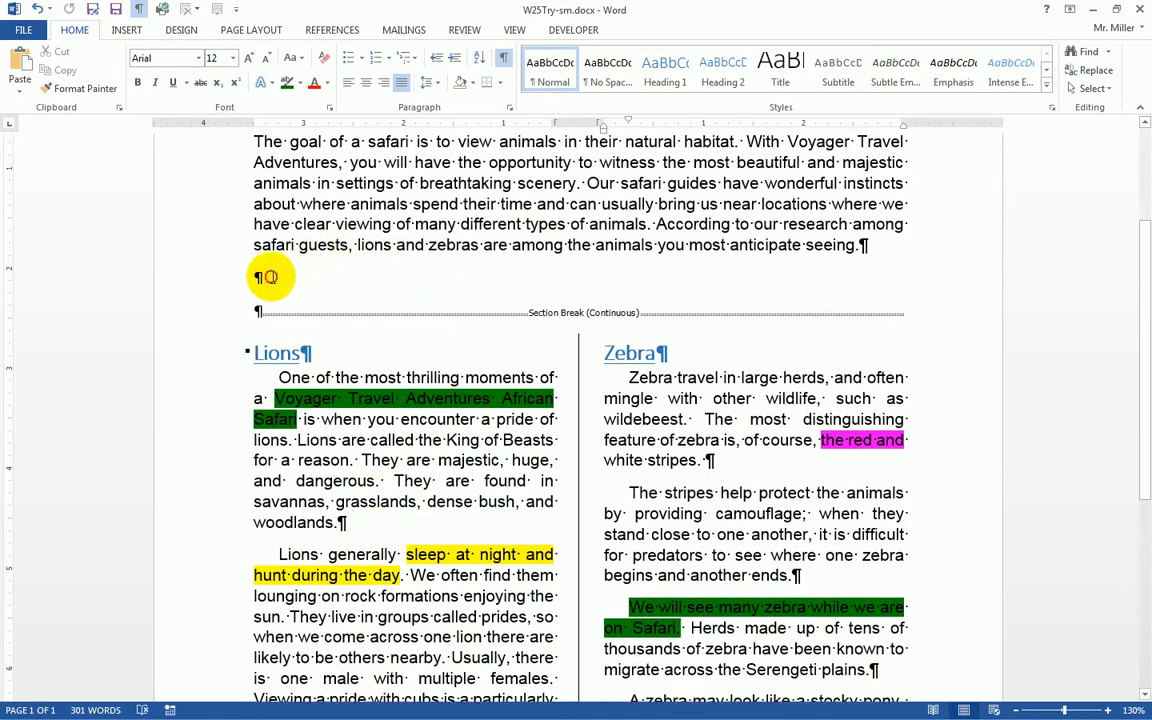
pyautogui.click(258, 276)
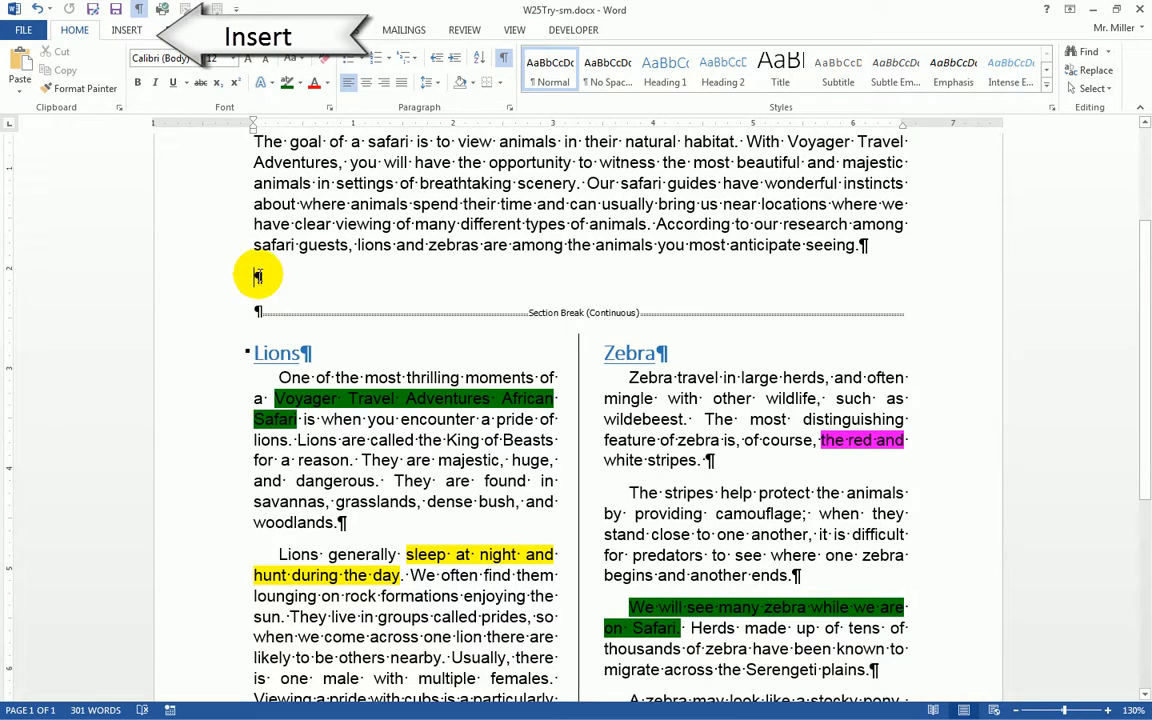
pyautogui.click(128, 31)
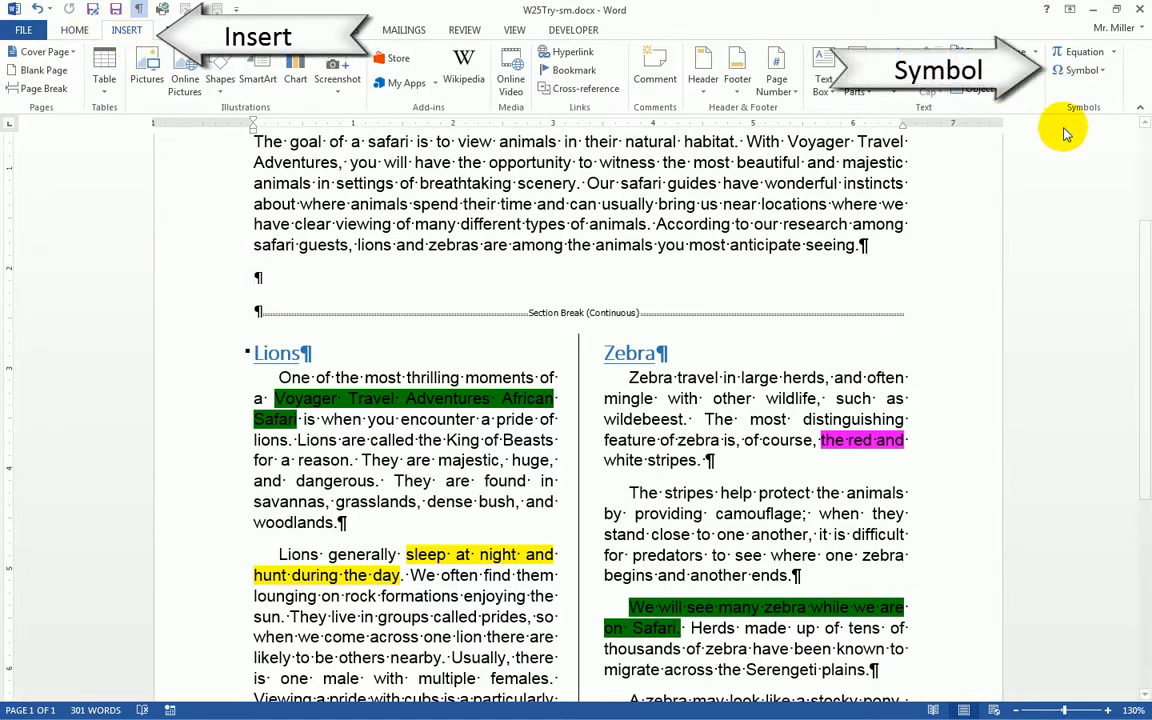
pyautogui.click(1073, 72)
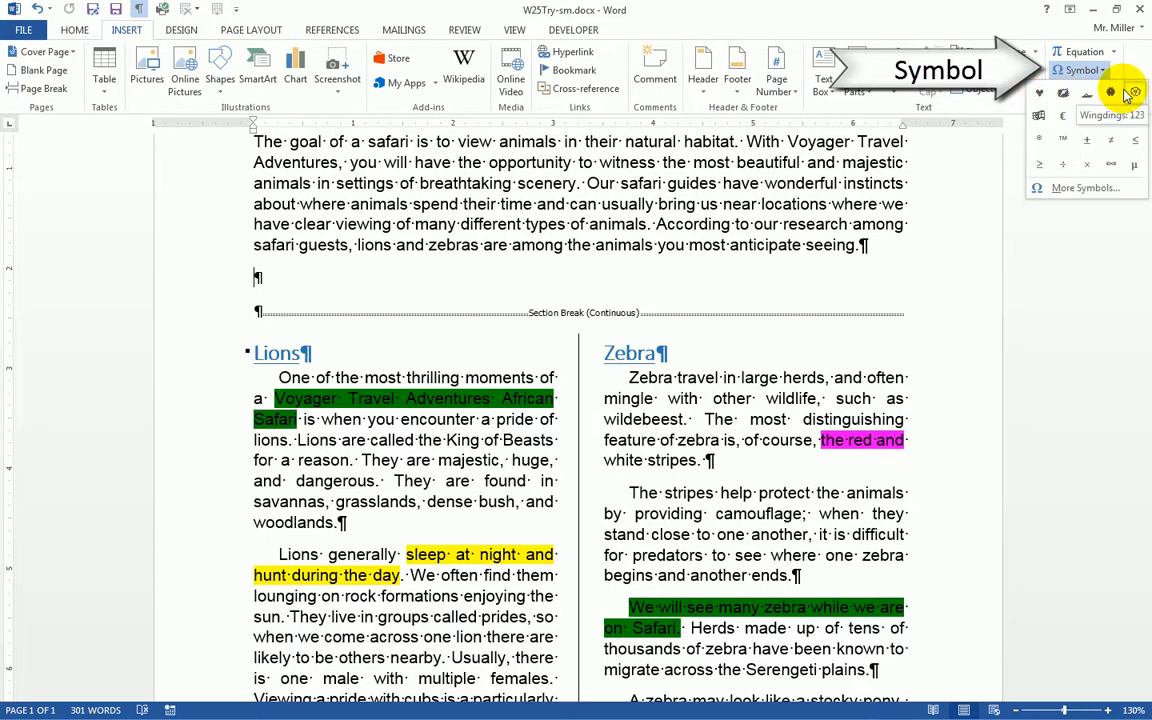
pyautogui.click(1071, 189)
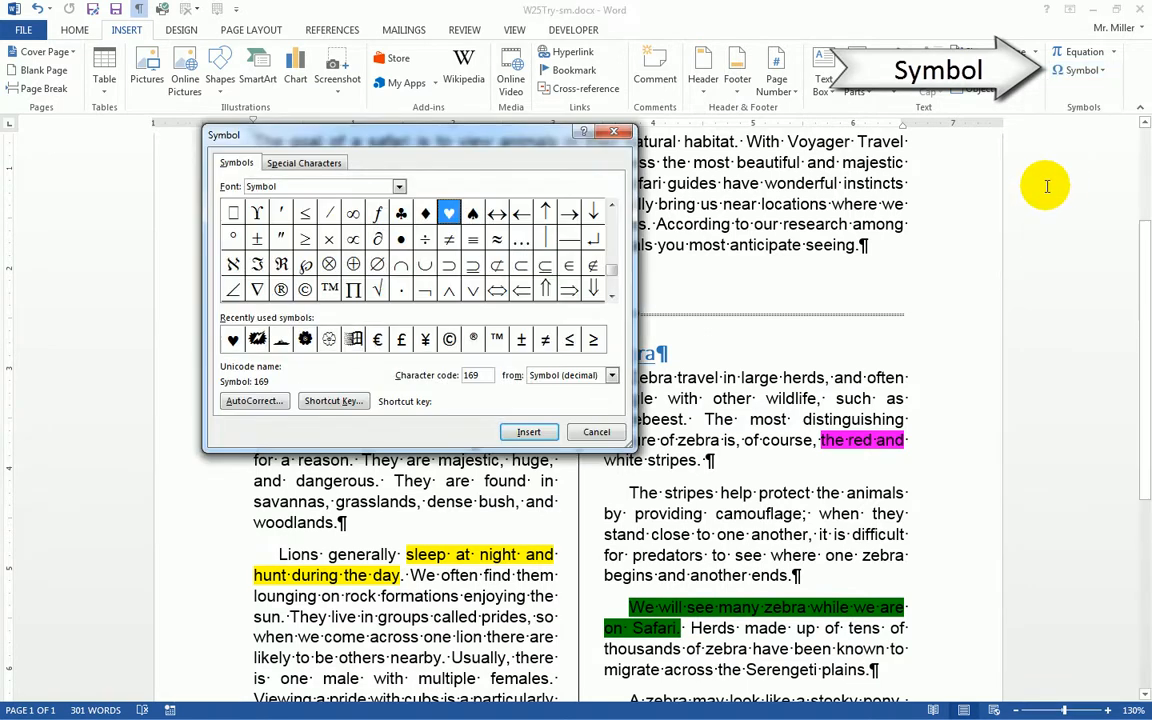
pyautogui.moveTo(492, 140); pyautogui.dragTo(795, 125)
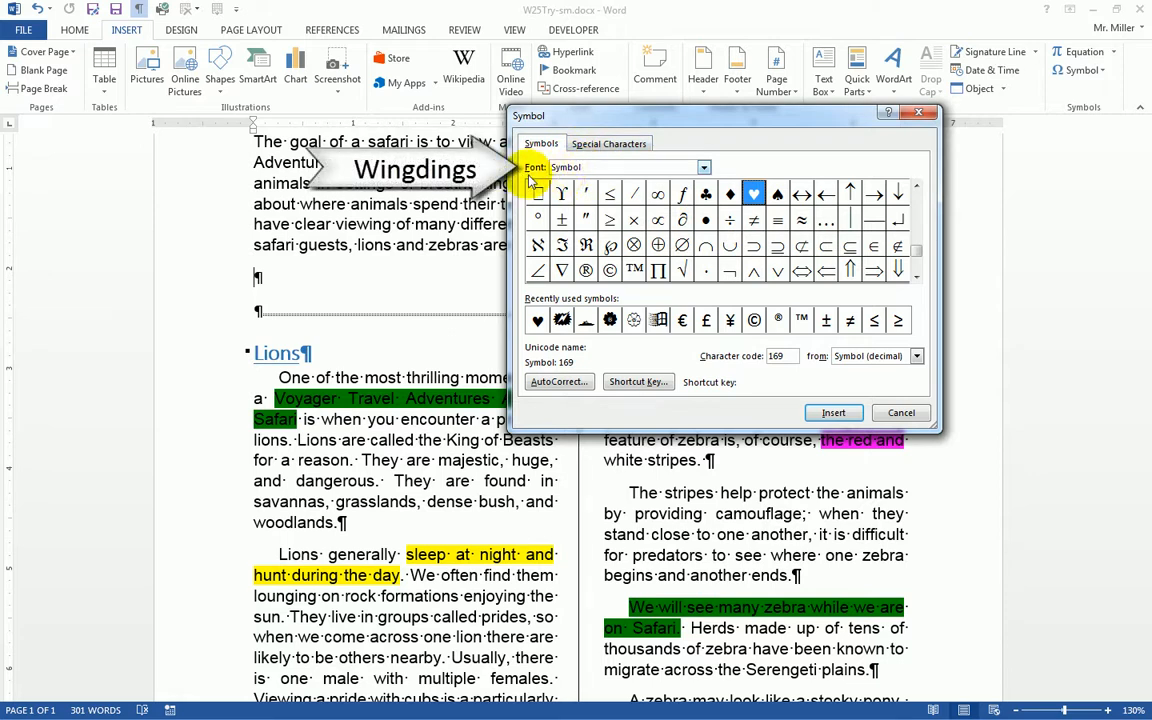
# Set the symbol font to Wingdings
pyautogui.click(703, 167)
pyautogui.click(706, 244)
pyautogui.click(706, 244)
pyautogui.click(706, 244)
pyautogui.click(706, 244)
pyautogui.click(706, 244)
pyautogui.click(706, 244)
pyautogui.click(706, 244)
pyautogui.click(706, 244)
pyautogui.click(706, 244)
pyautogui.click(706, 244)
pyautogui.click(706, 244)
pyautogui.click(706, 244)
pyautogui.click(706, 244)
pyautogui.click(706, 244)
pyautogui.click(706, 244)
pyautogui.click(706, 244)
pyautogui.click(706, 244)
pyautogui.click(706, 244)
pyautogui.click(706, 244)
pyautogui.click(706, 244)
pyautogui.click(706, 244)
pyautogui.click(706, 244)
pyautogui.click(706, 245)
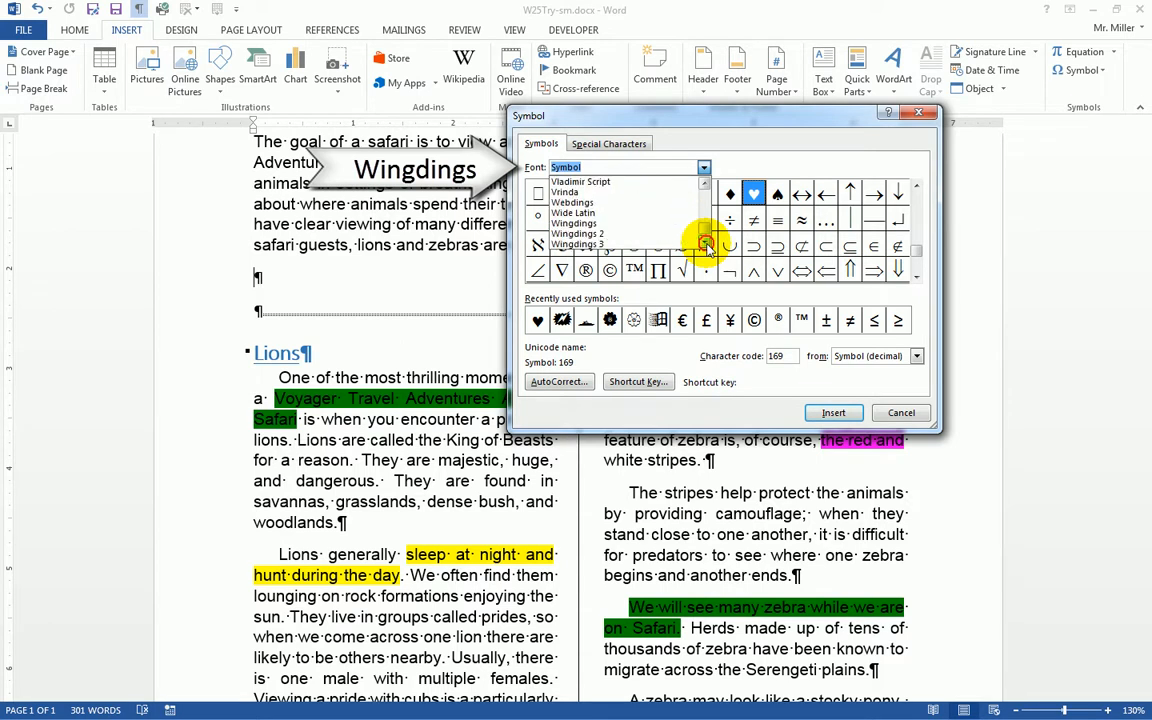
pyautogui.click(590, 225)
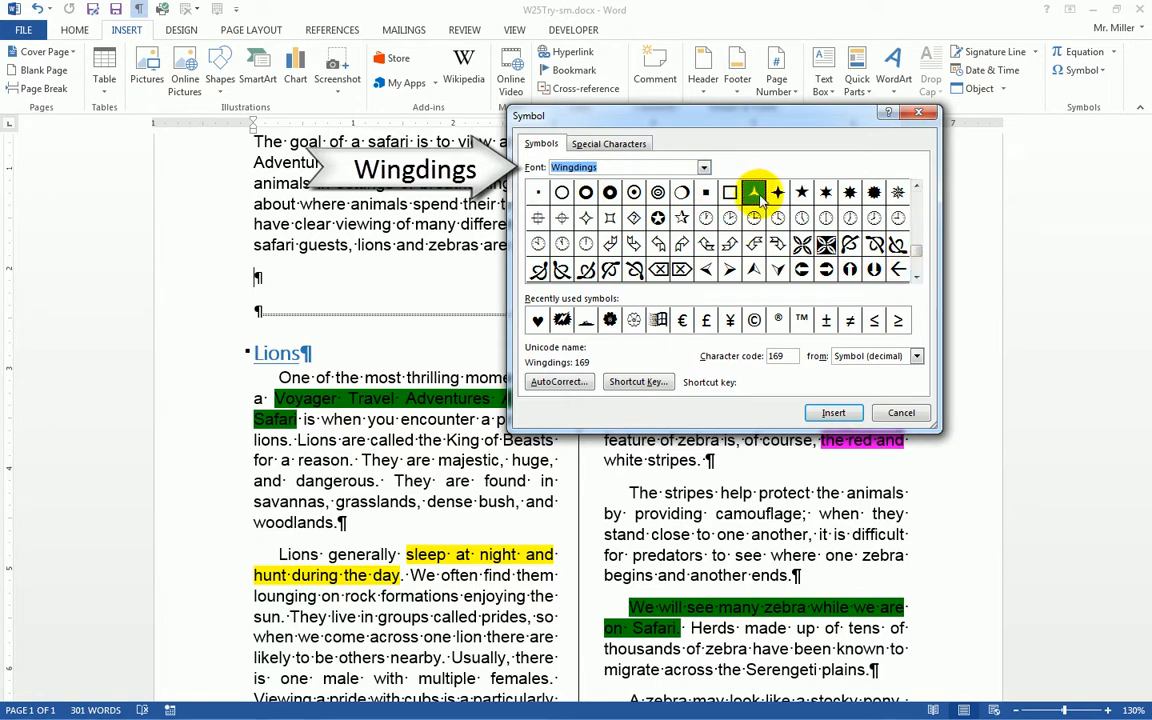
pyautogui.click(658, 245)
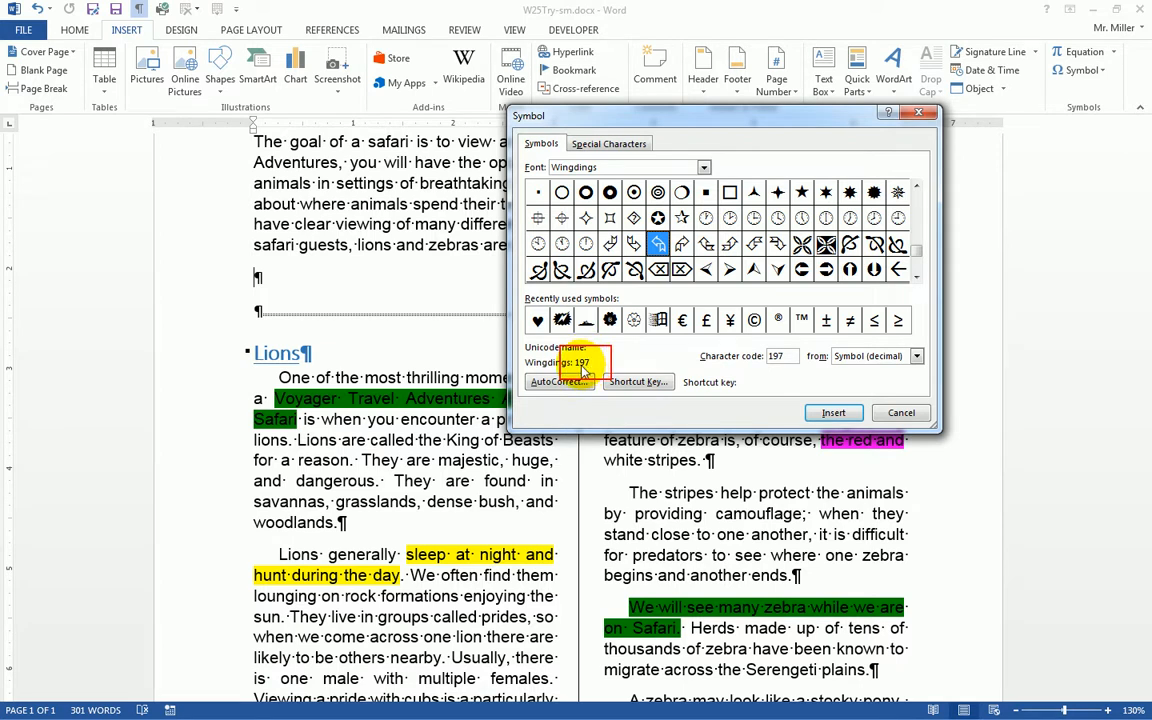
pyautogui.click(754, 192)
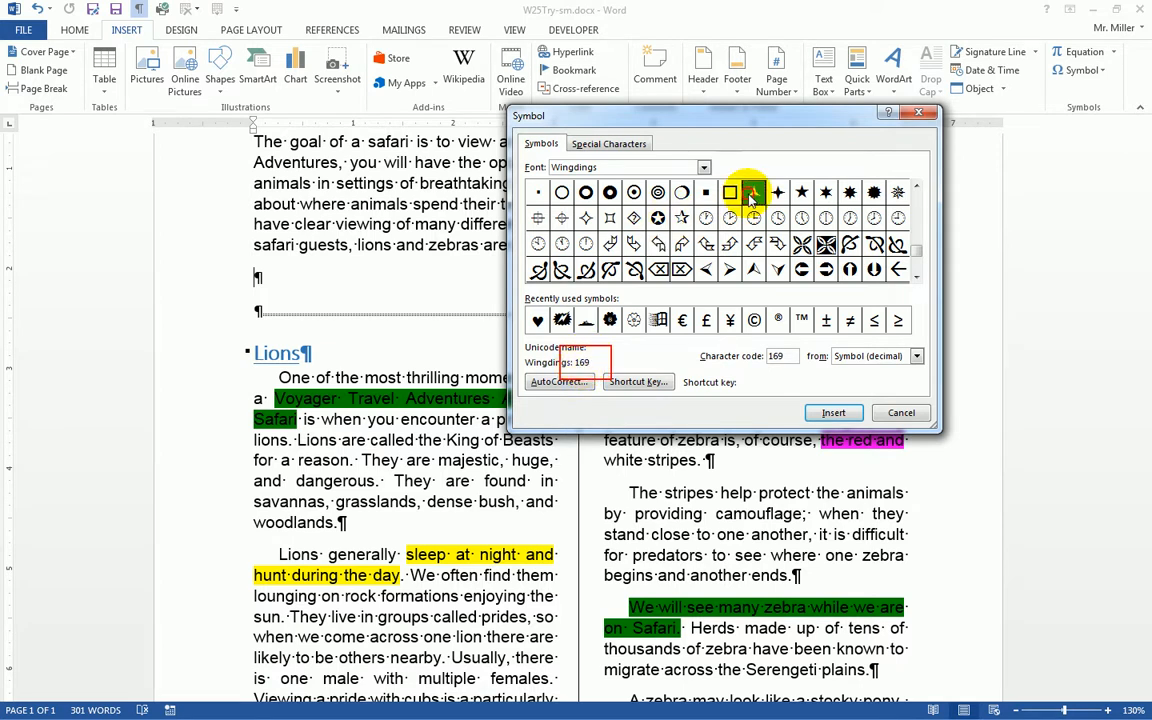
pyautogui.click(874, 192)
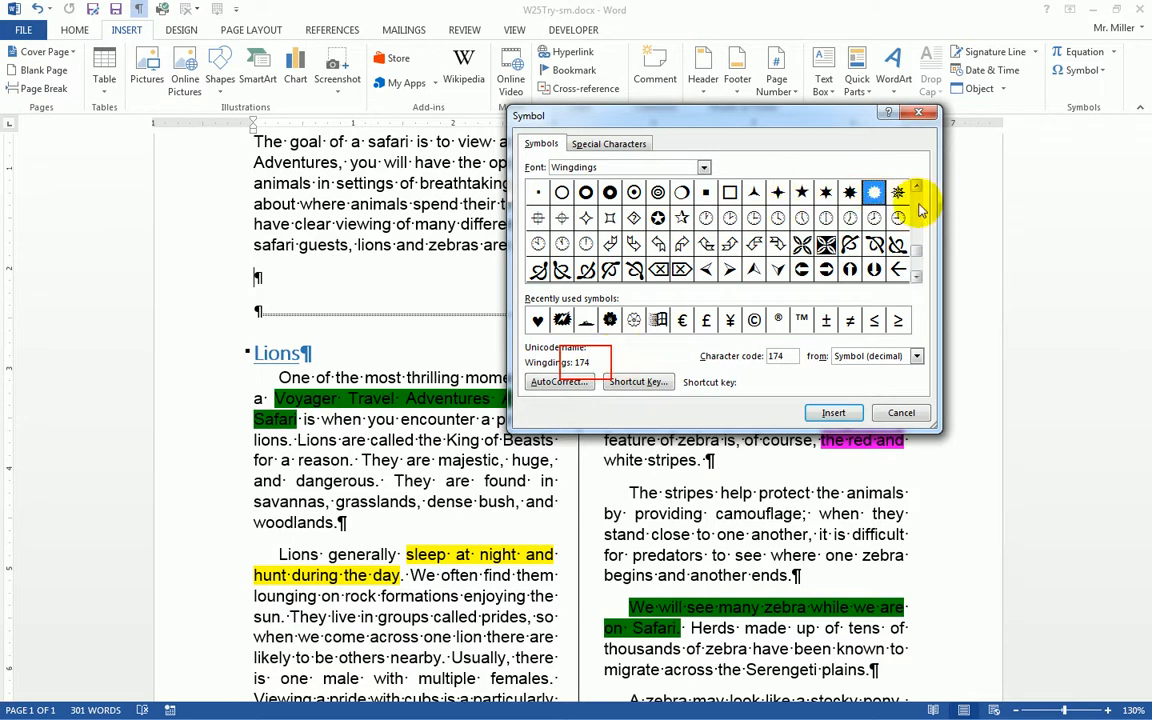
pyautogui.scroll(7, 916, 190)
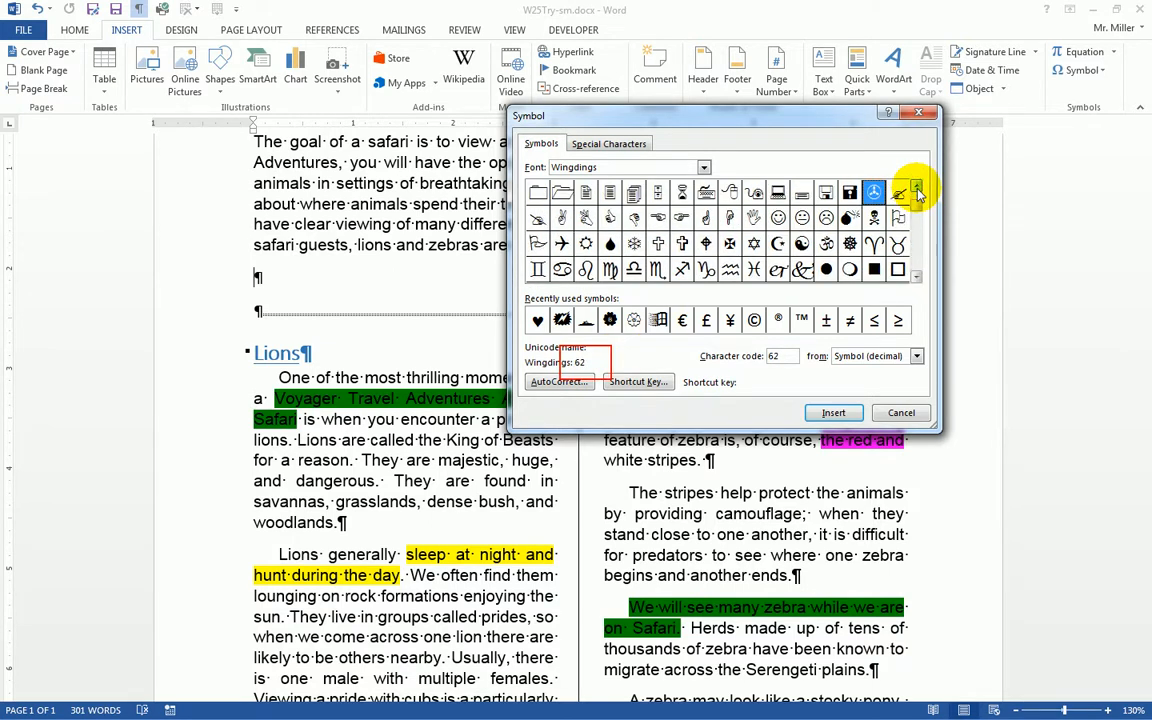
pyautogui.click(706, 244)
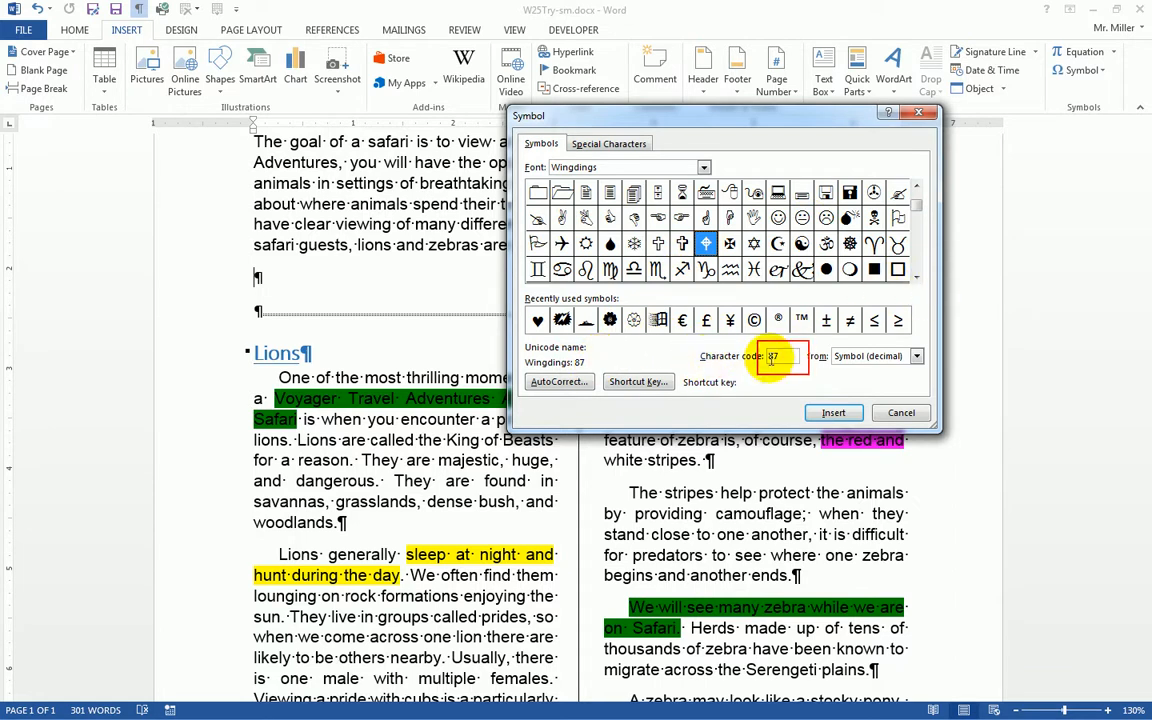
# Insert the Wingdings symbol with character code 123, the outlined flower, into the empty paragraph
pyautogui.moveTo(766, 357); pyautogui.dragTo(797, 353)
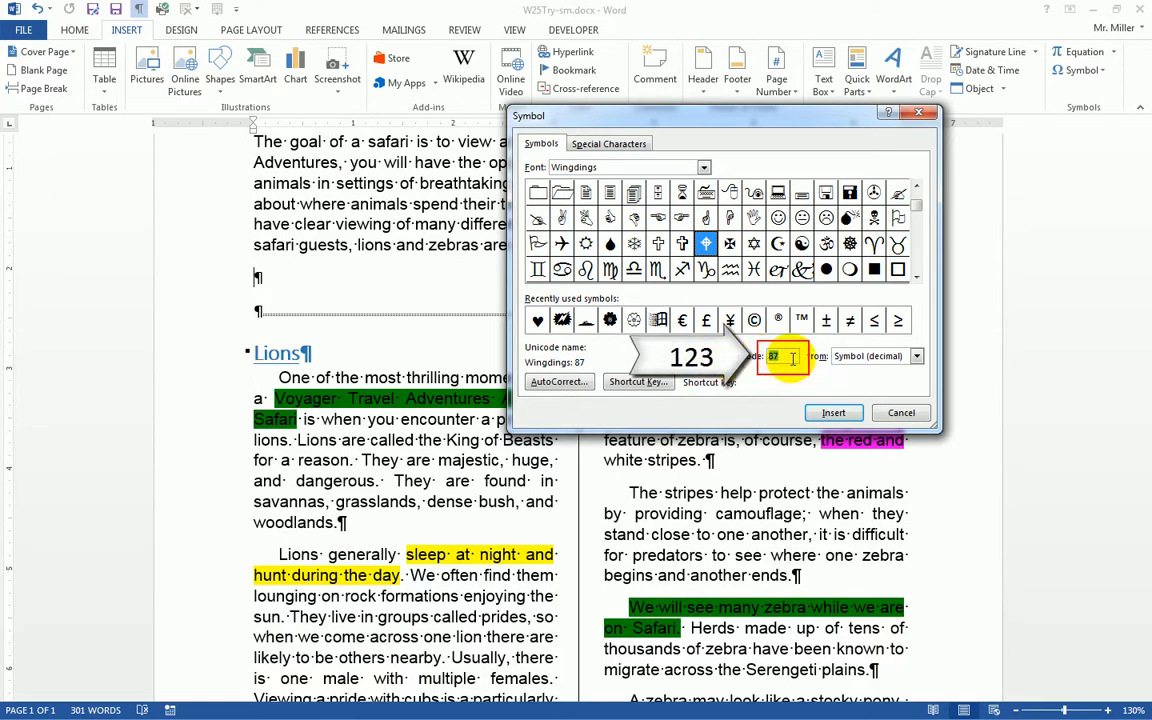
pyautogui.write('123')
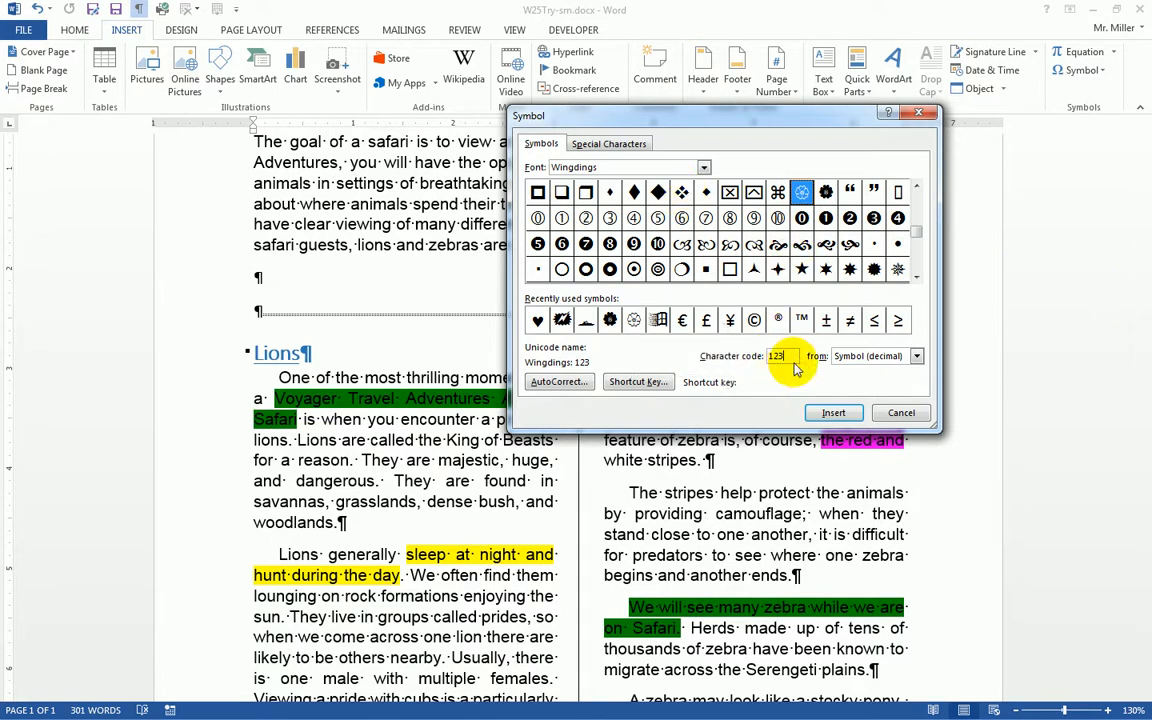
pyautogui.click(834, 413)
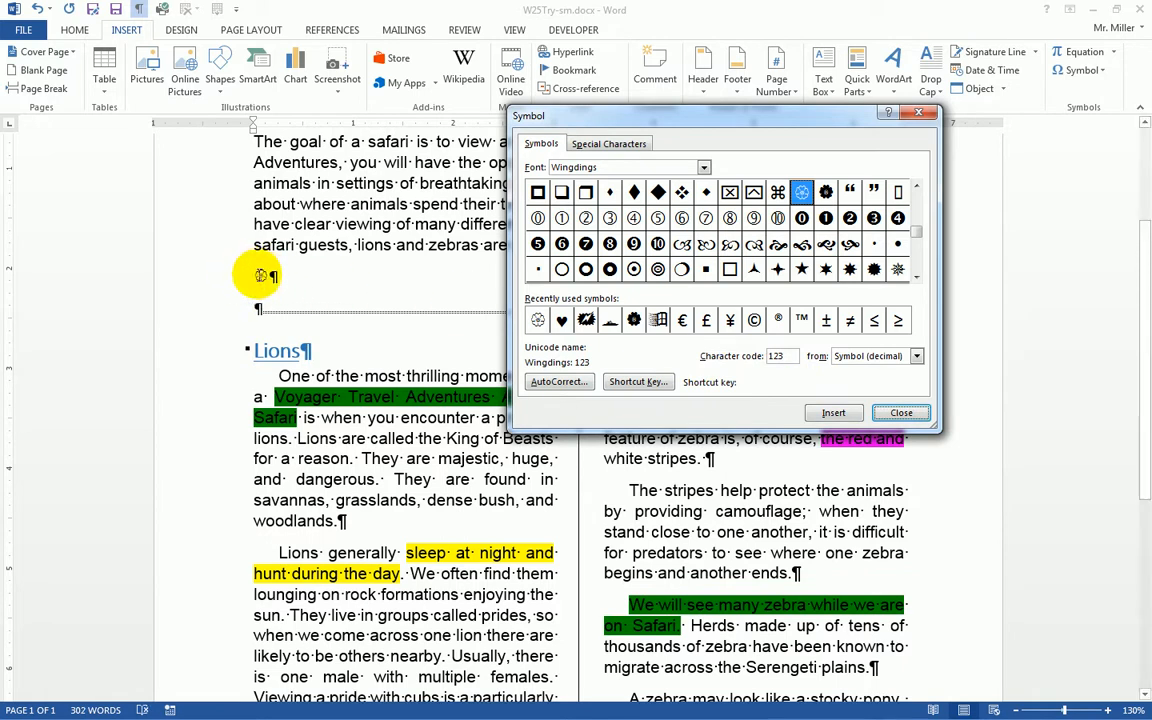
# Insert the black flower symbol, Wingdings 124, after the outlined flower and close the symbol dialog
pyautogui.moveTo(575, 115); pyautogui.dragTo(411, 129)
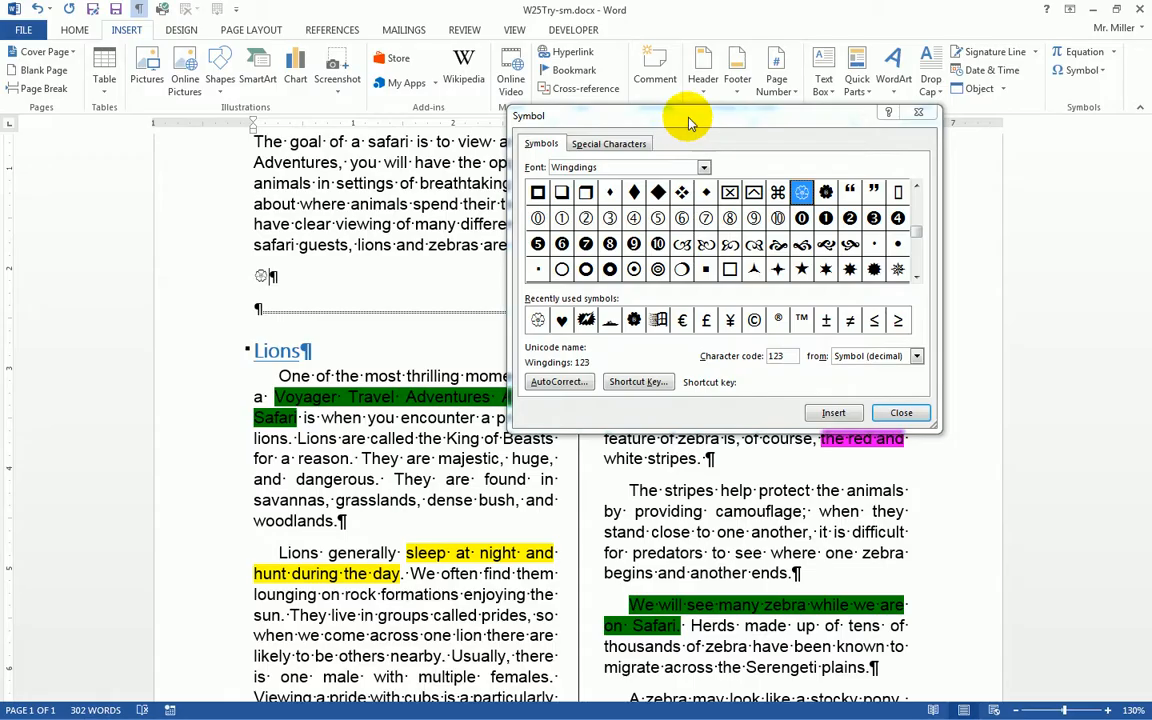
pyautogui.moveTo(689, 116); pyautogui.dragTo(648, 128)
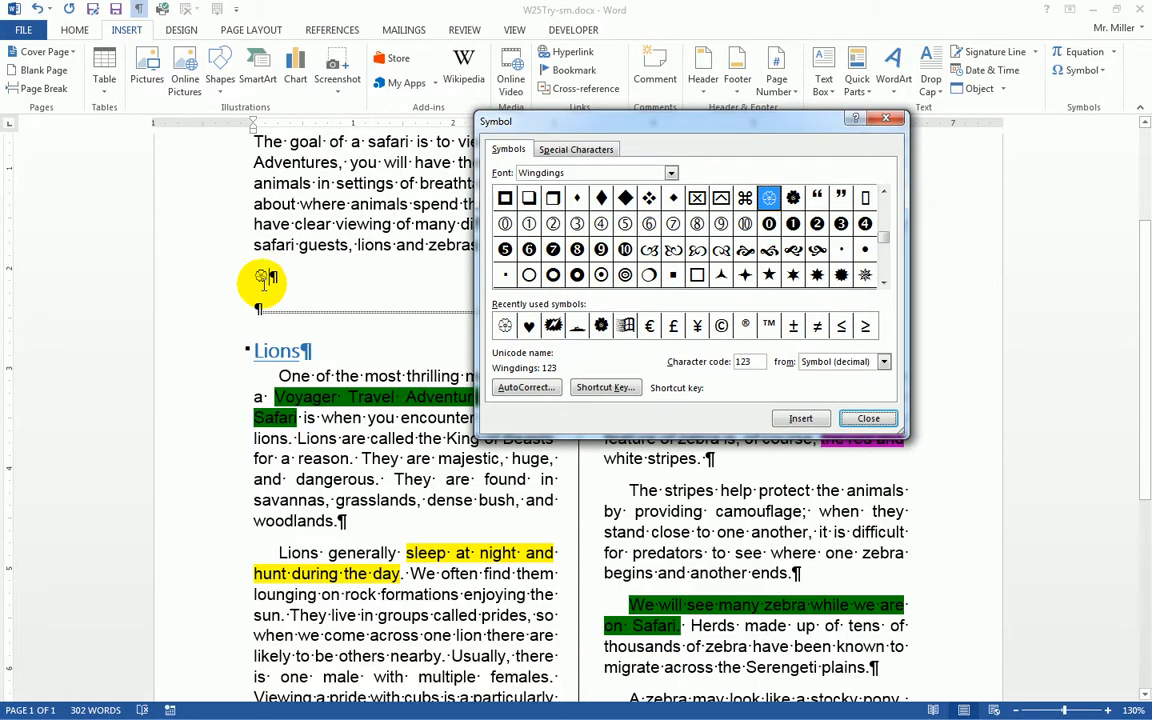
pyautogui.click(793, 198)
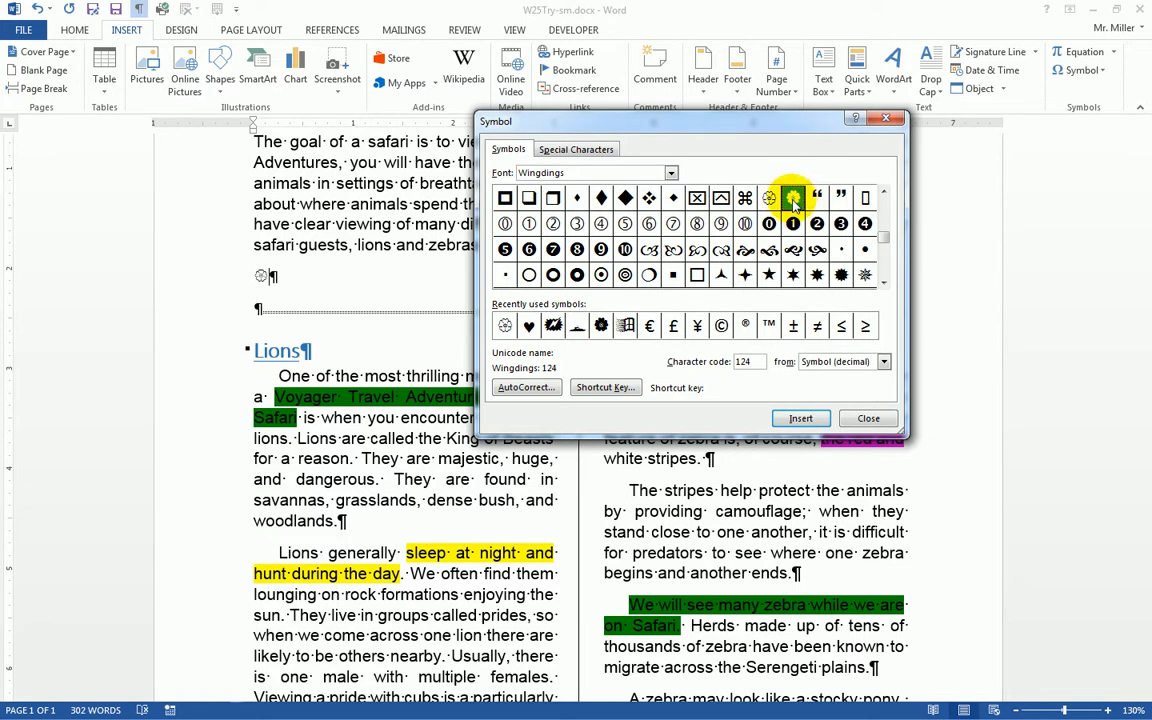
pyautogui.click(801, 418)
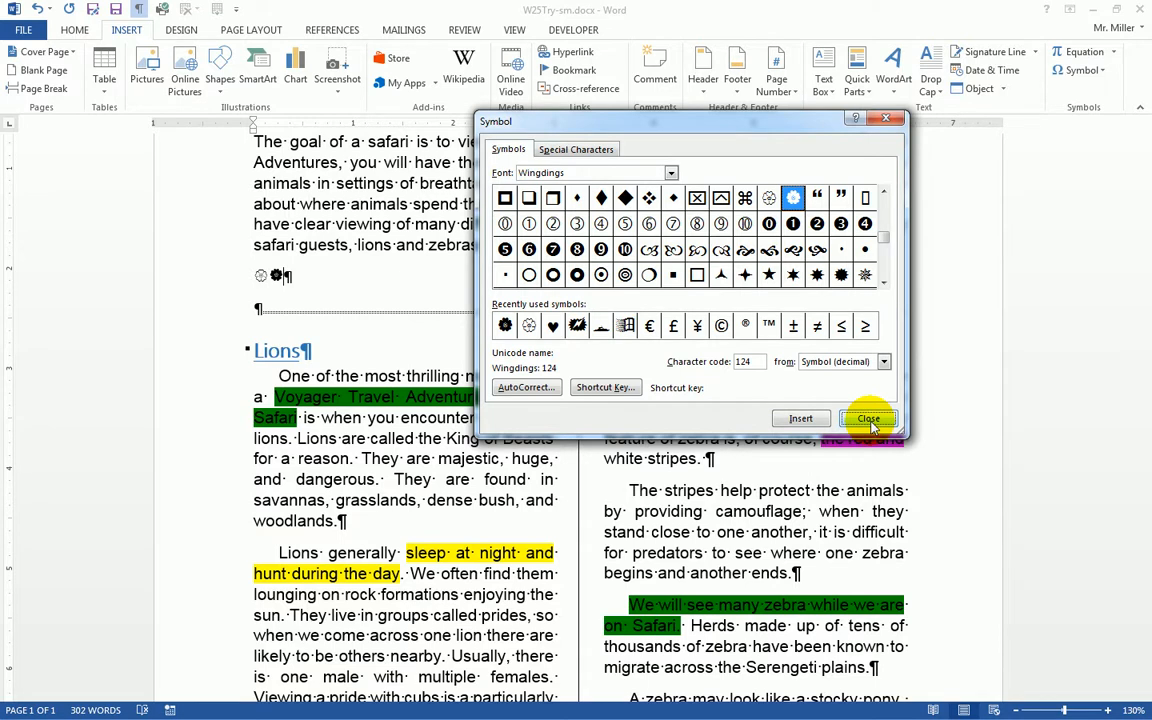
pyautogui.click(868, 419)
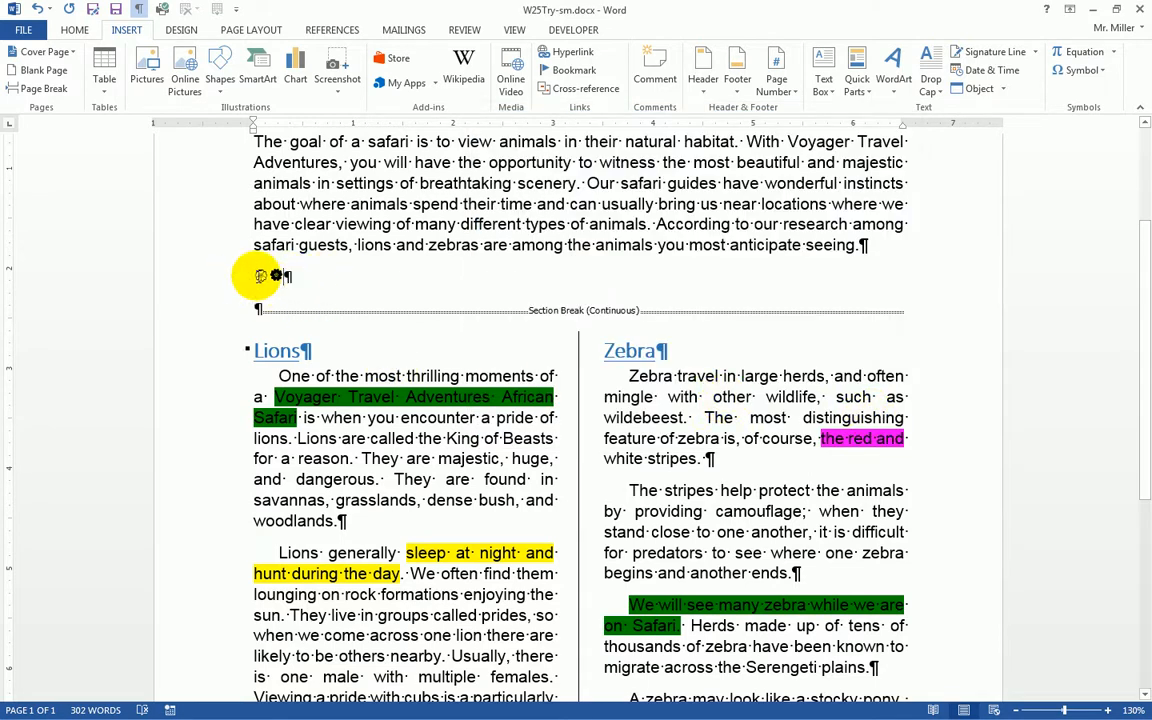
# Set the font size of both flower symbols to 48
pyautogui.moveTo(257, 275); pyautogui.dragTo(279, 275)
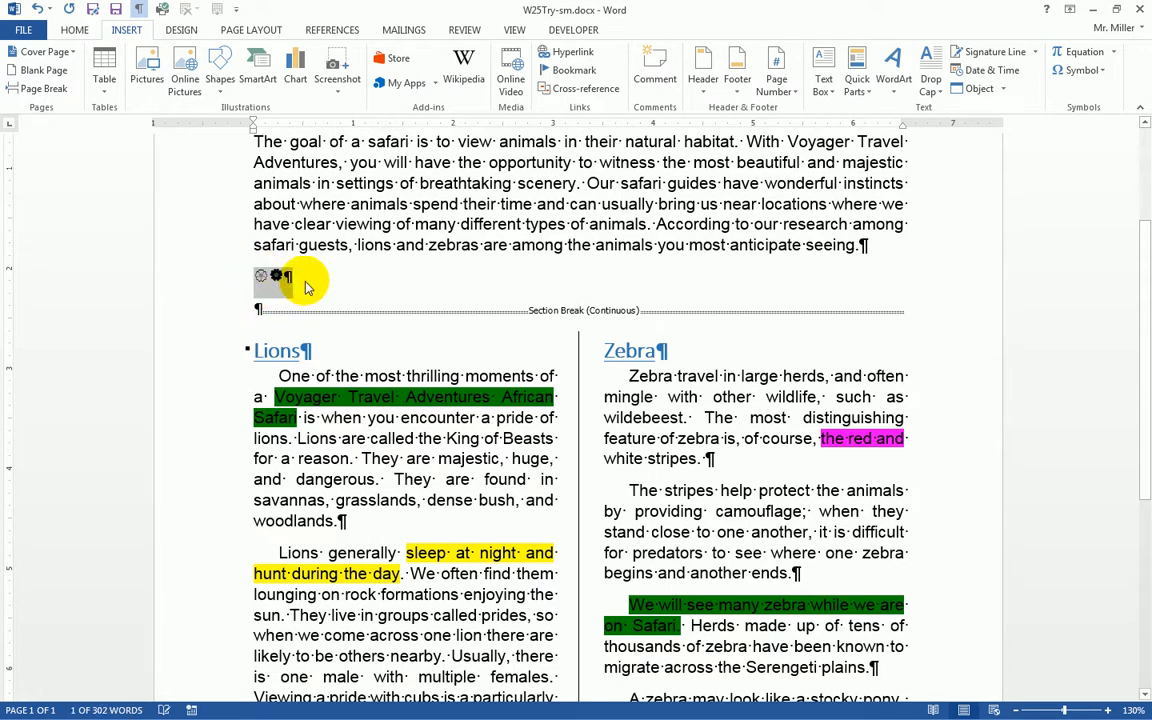
pyautogui.click(74, 31)
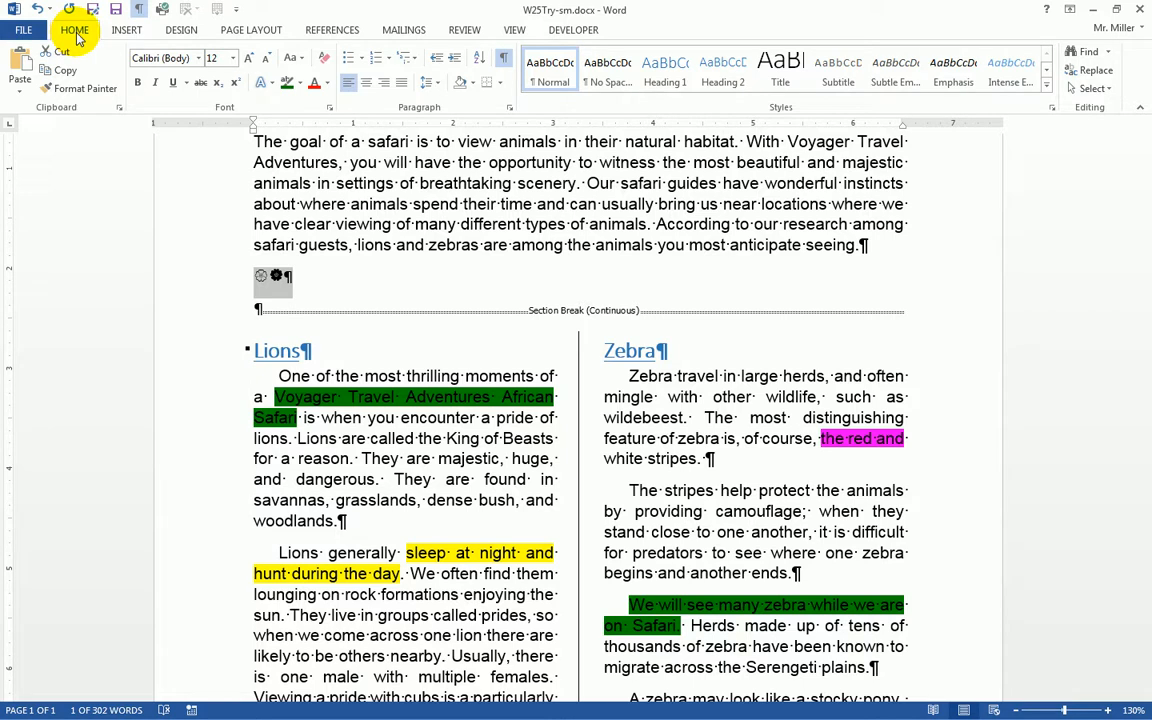
pyautogui.click(232, 59)
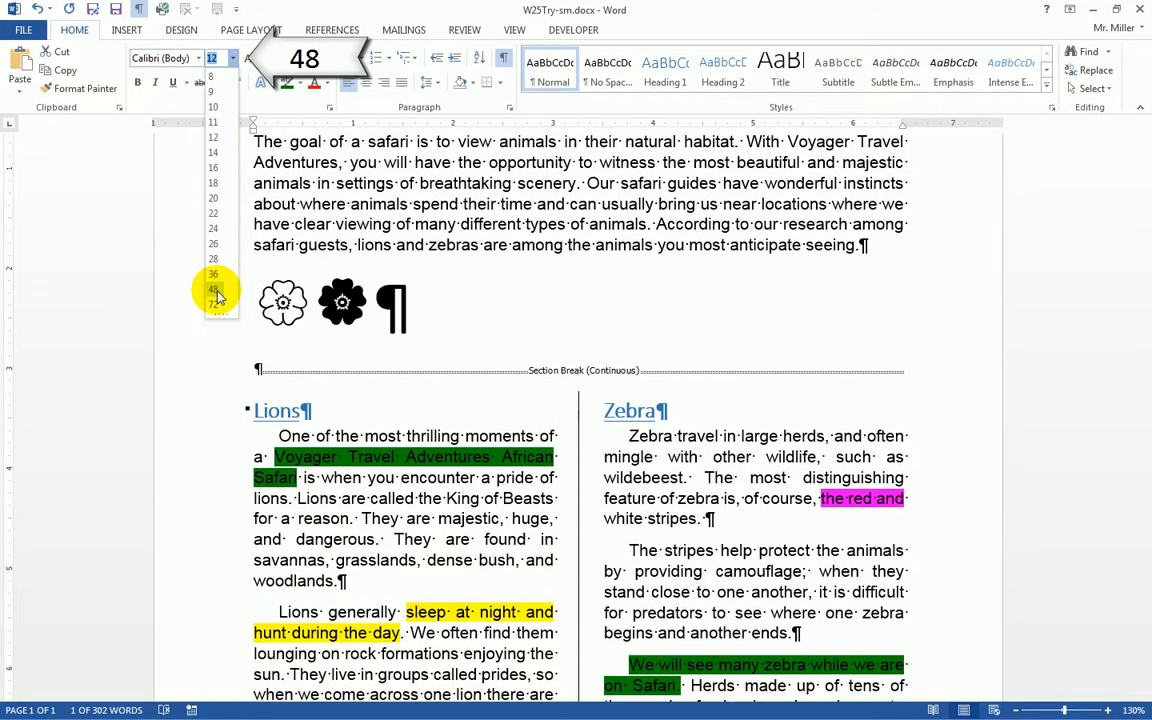
pyautogui.click(217, 290)
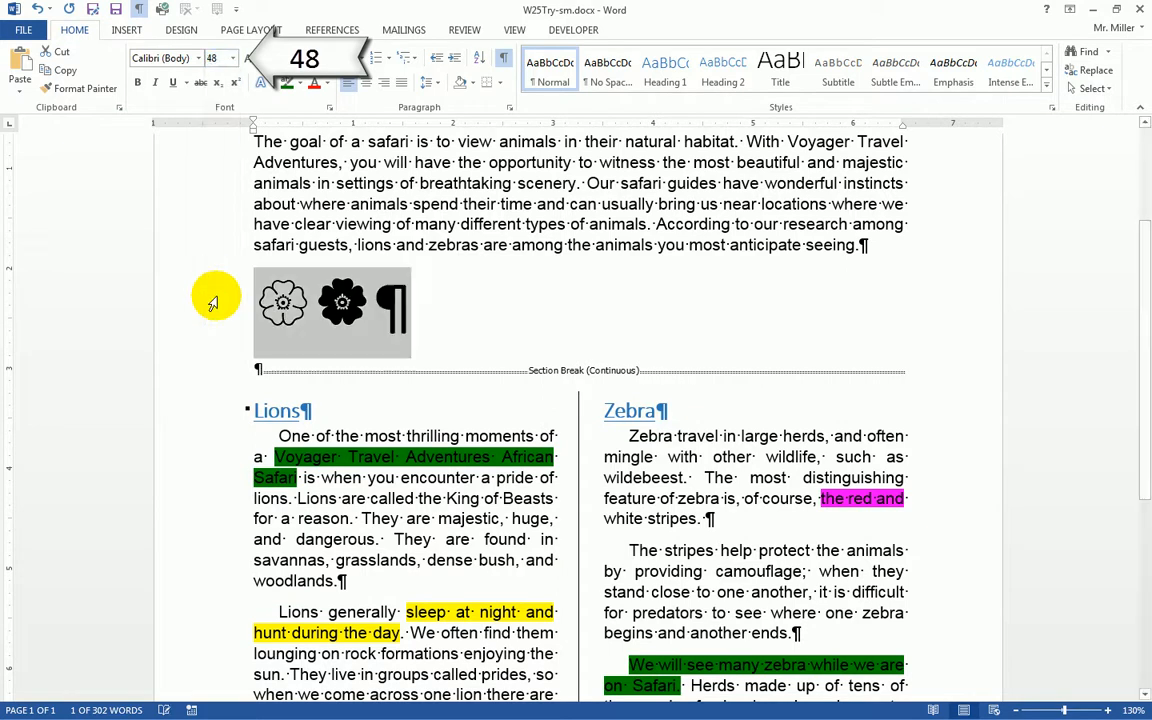
# Place the insertion point between the two flower symbols and set a tab stop at the 6-inch mark
pyautogui.click(285, 305)
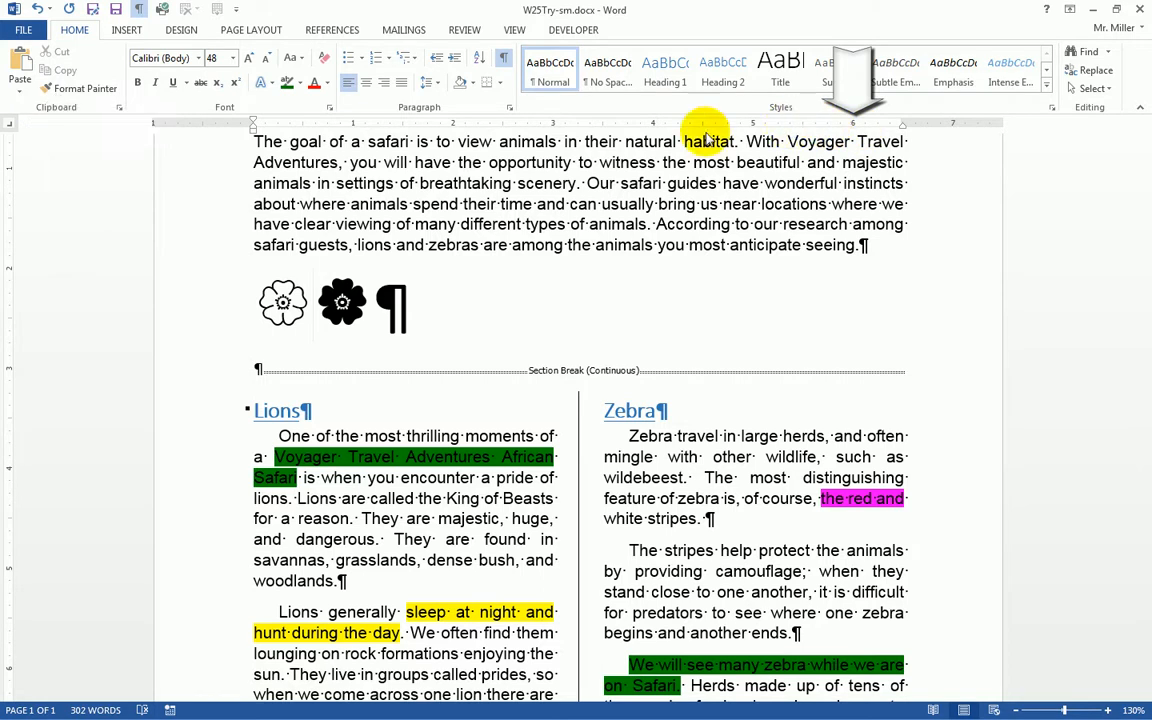
pyautogui.click(333, 302)
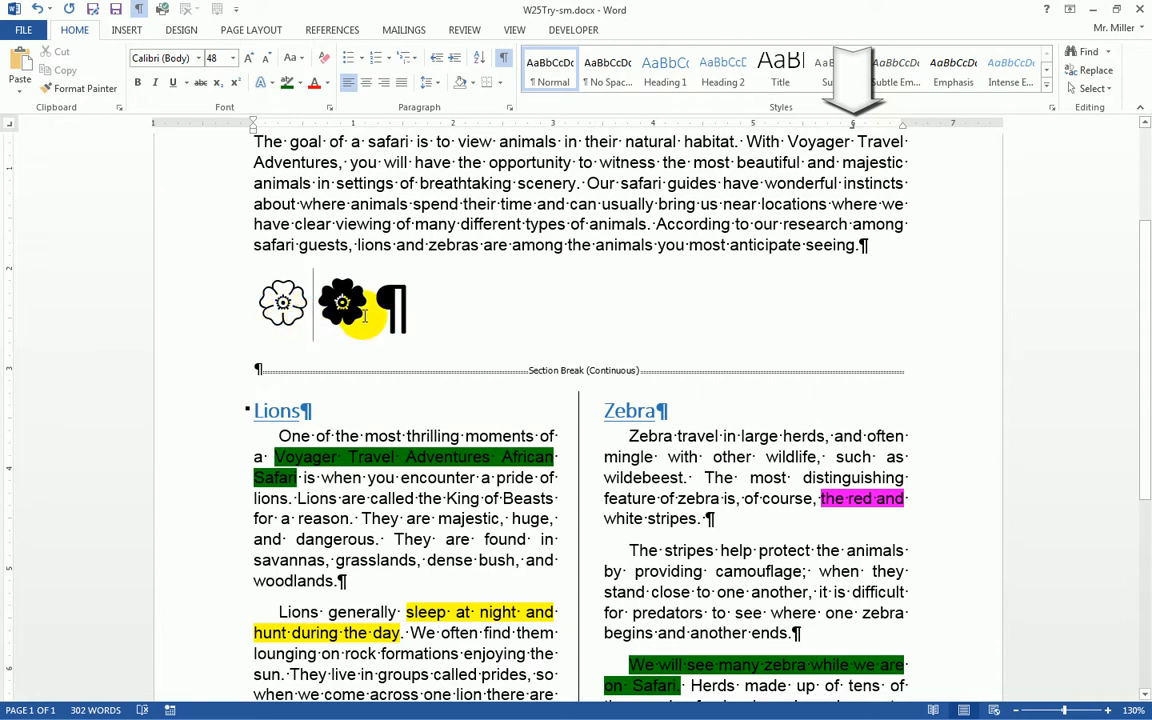
# Insert a tab between the two flower symbols and set the black flower's font size to 48
pyautogui.press('Tab')
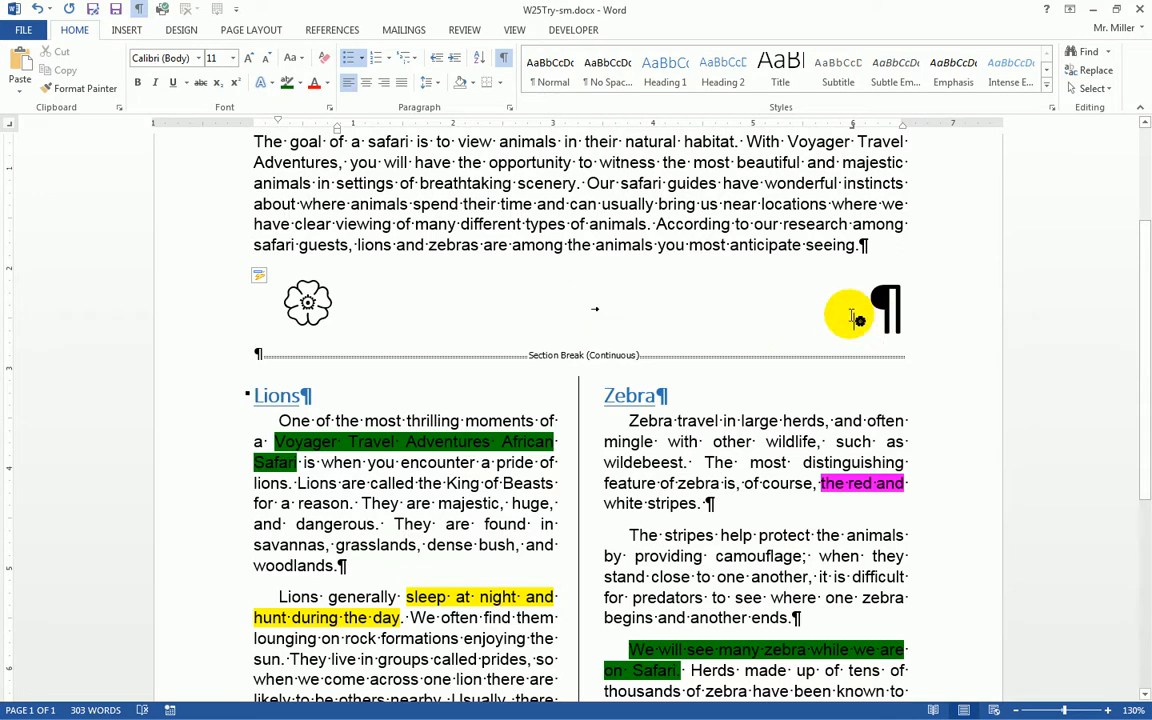
pyautogui.doubleClick(849, 321)
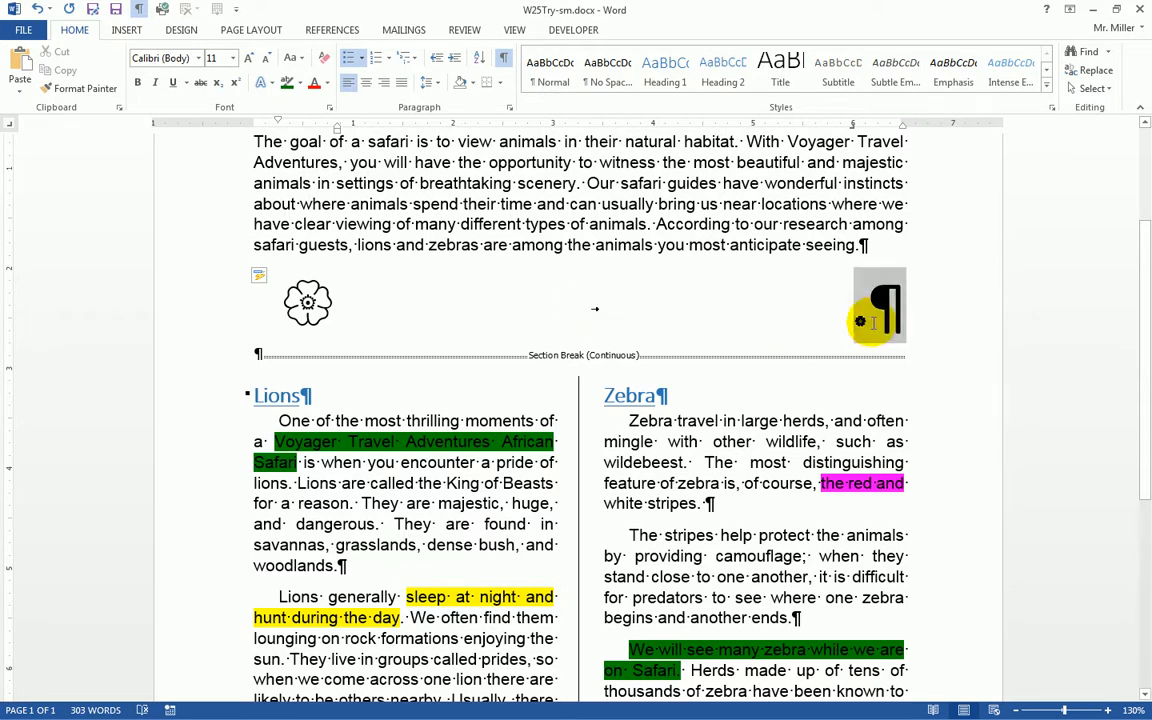
pyautogui.click(233, 58)
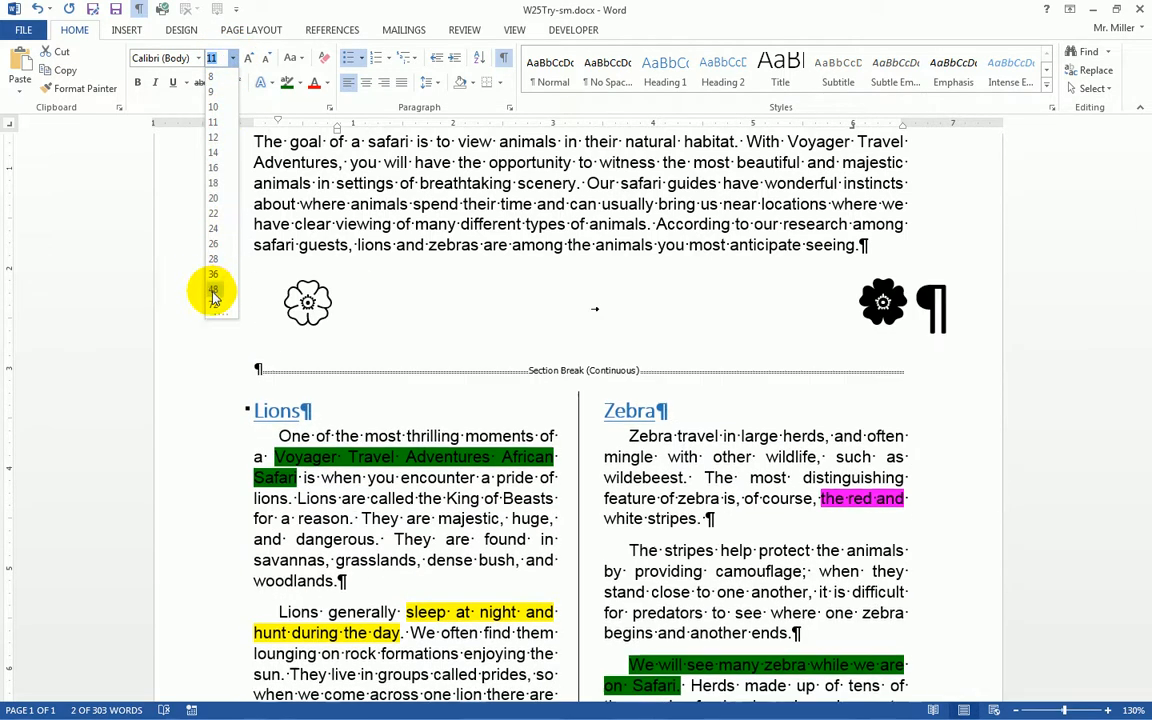
pyautogui.click(213, 290)
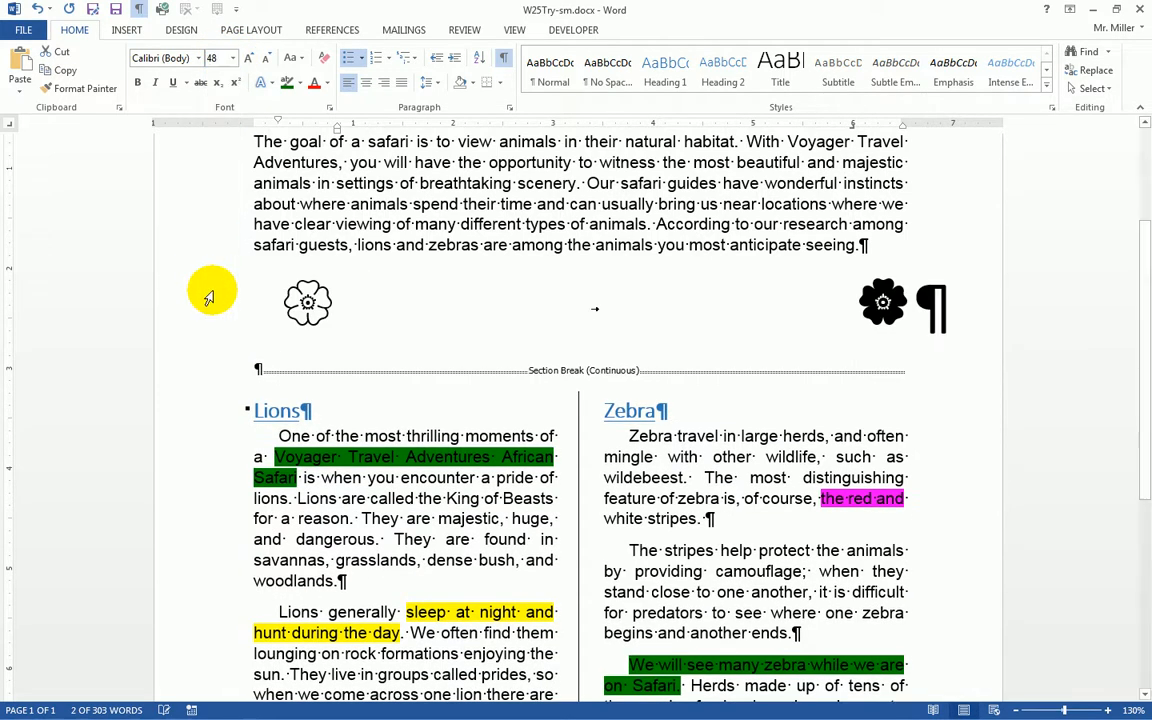
pyautogui.click(763, 296)
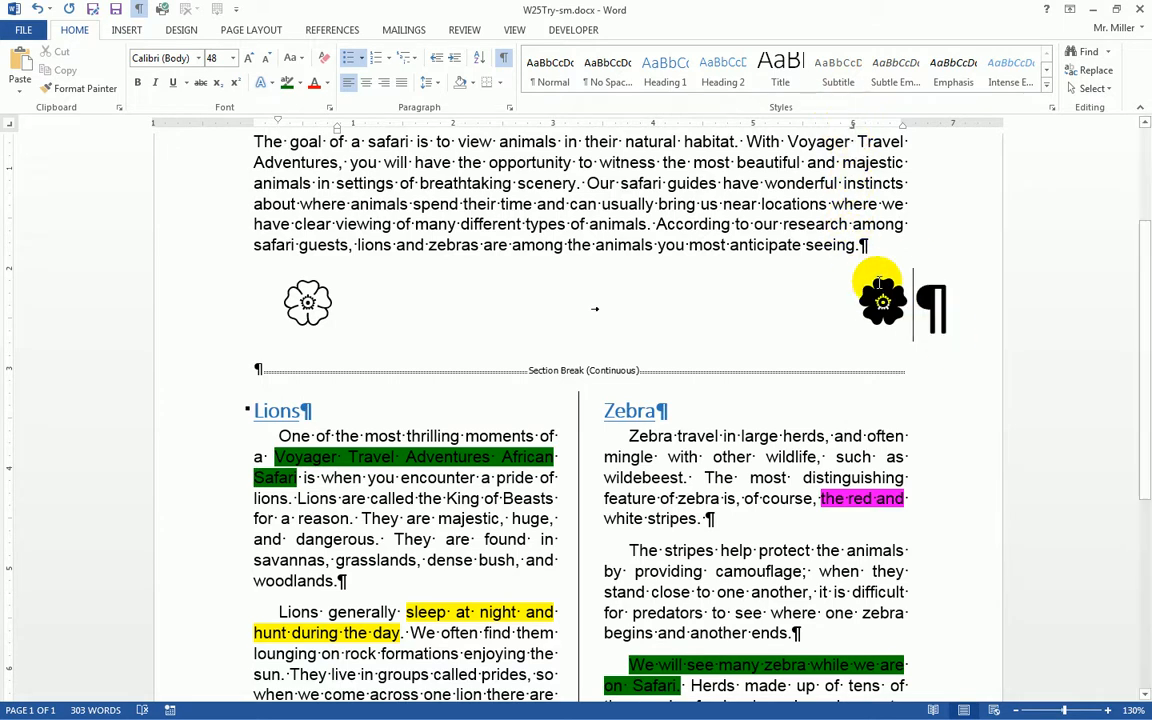
# Place the insertion point after "African Safari" in the first Lions paragraph and open the full symbol dialog
pyautogui.scroll(-2, 748, 288)
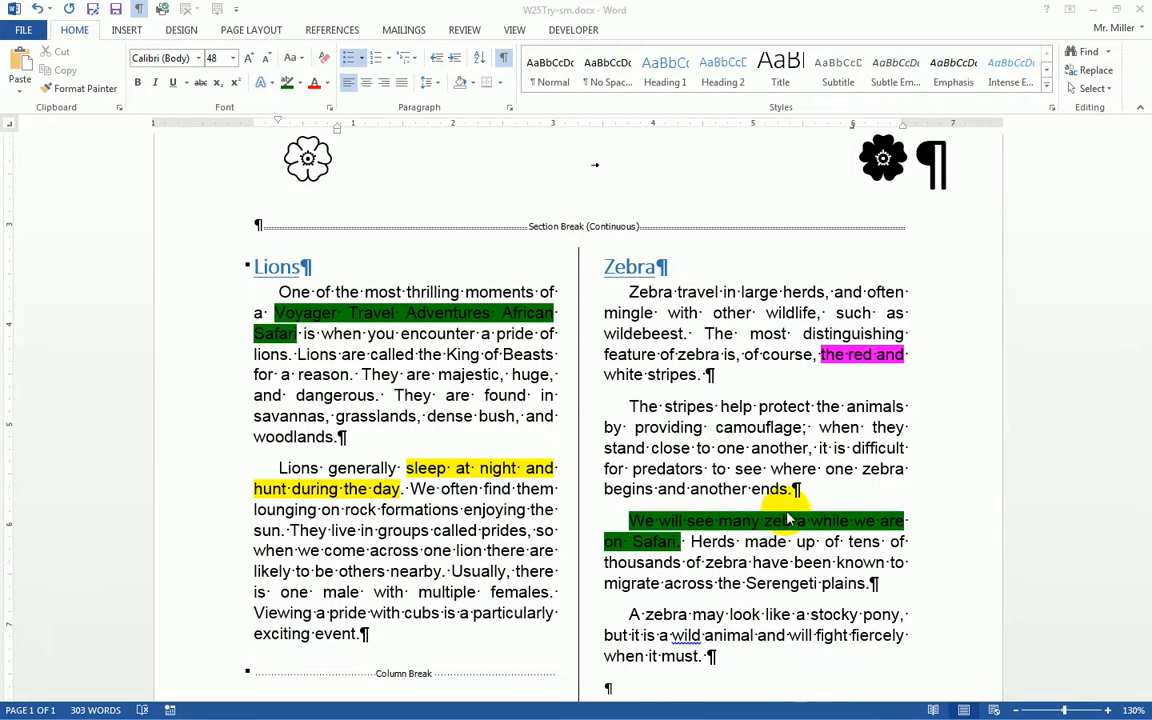
pyautogui.scroll(-2, 527, 437)
pyautogui.scroll(3, 506, 463)
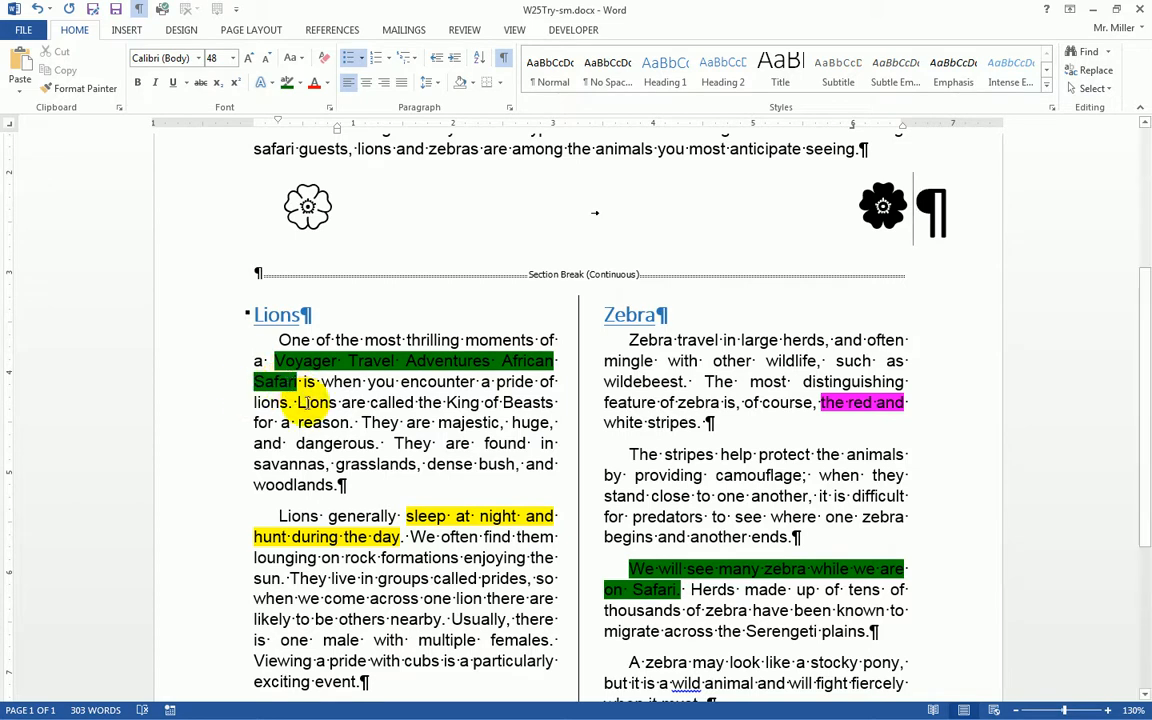
pyautogui.click(297, 388)
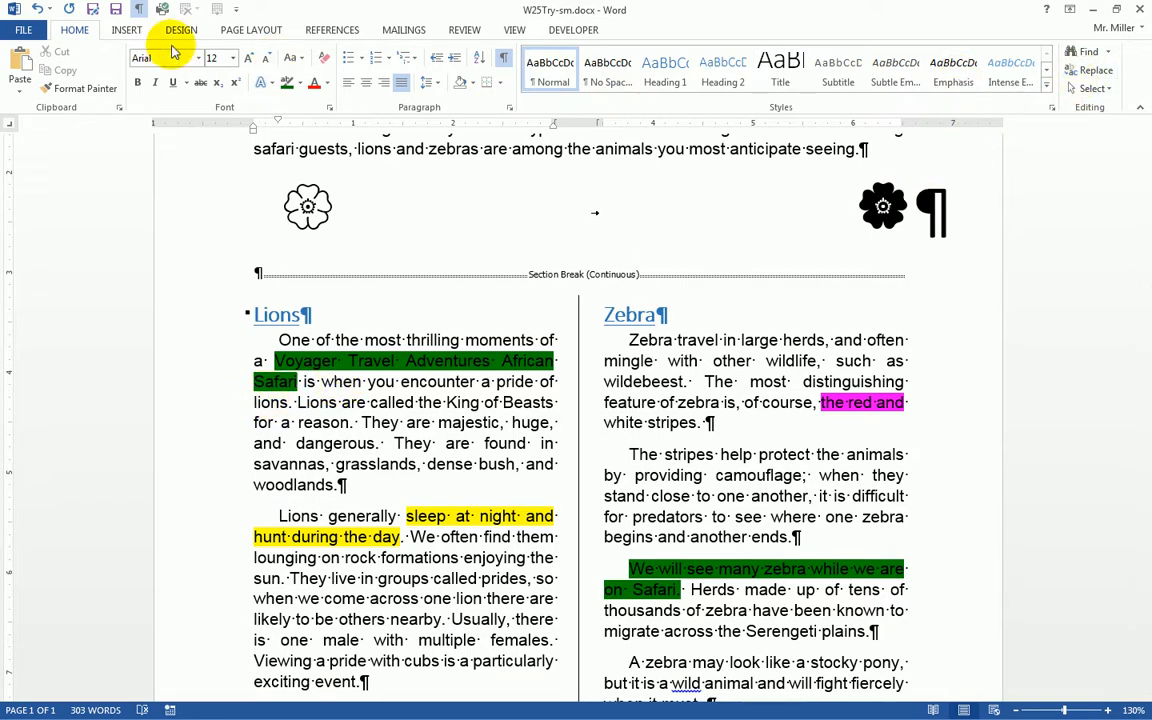
pyautogui.click(127, 30)
pyautogui.click(1081, 70)
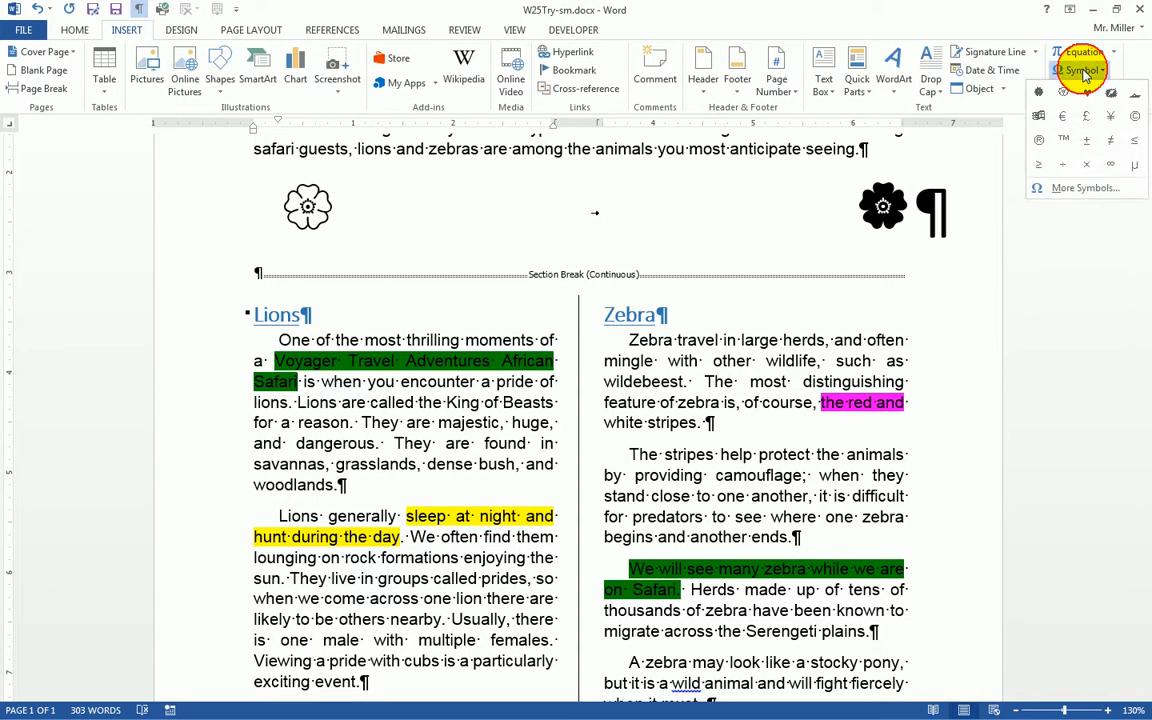
pyautogui.click(1076, 190)
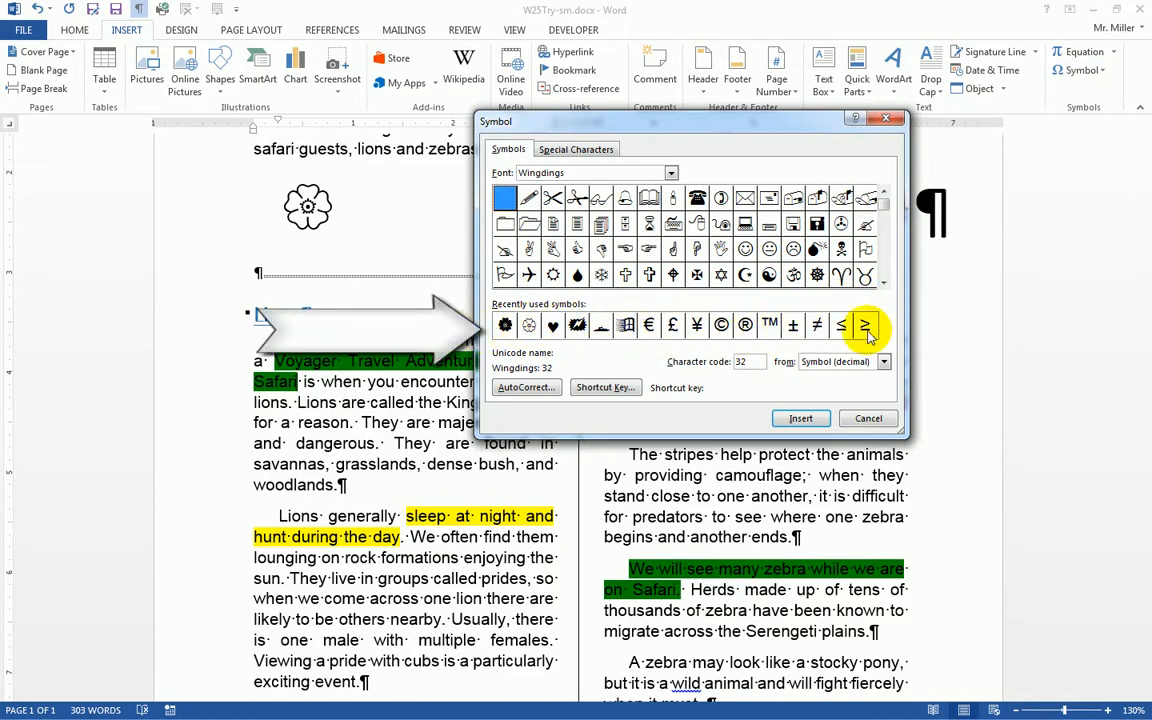
# Insert the Registered Sign, character code 00AE, after "African Safari" and close the symbol dialog
pyautogui.click(746, 325)
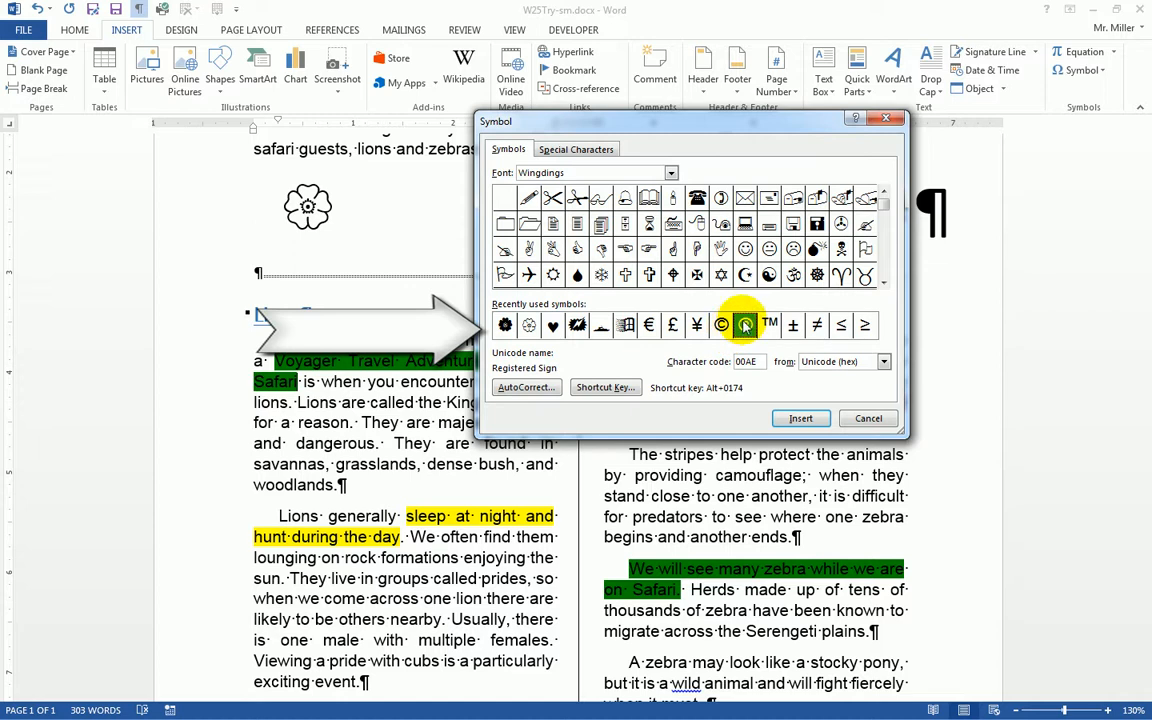
pyautogui.click(721, 326)
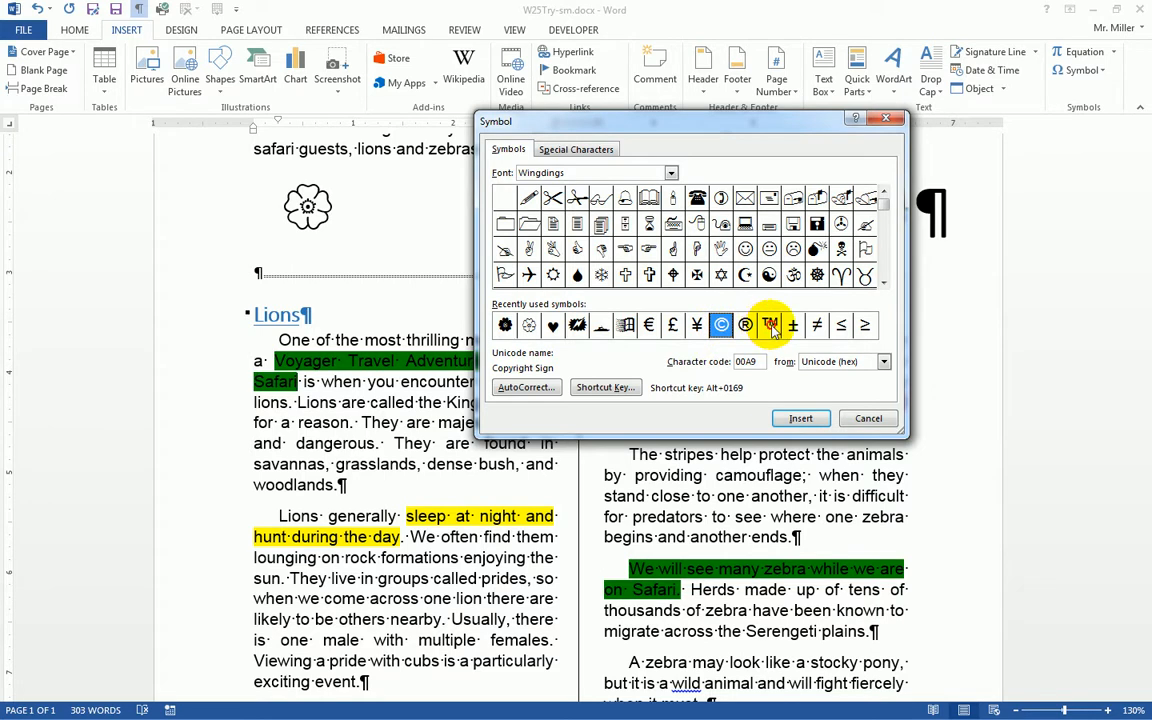
pyautogui.click(769, 326)
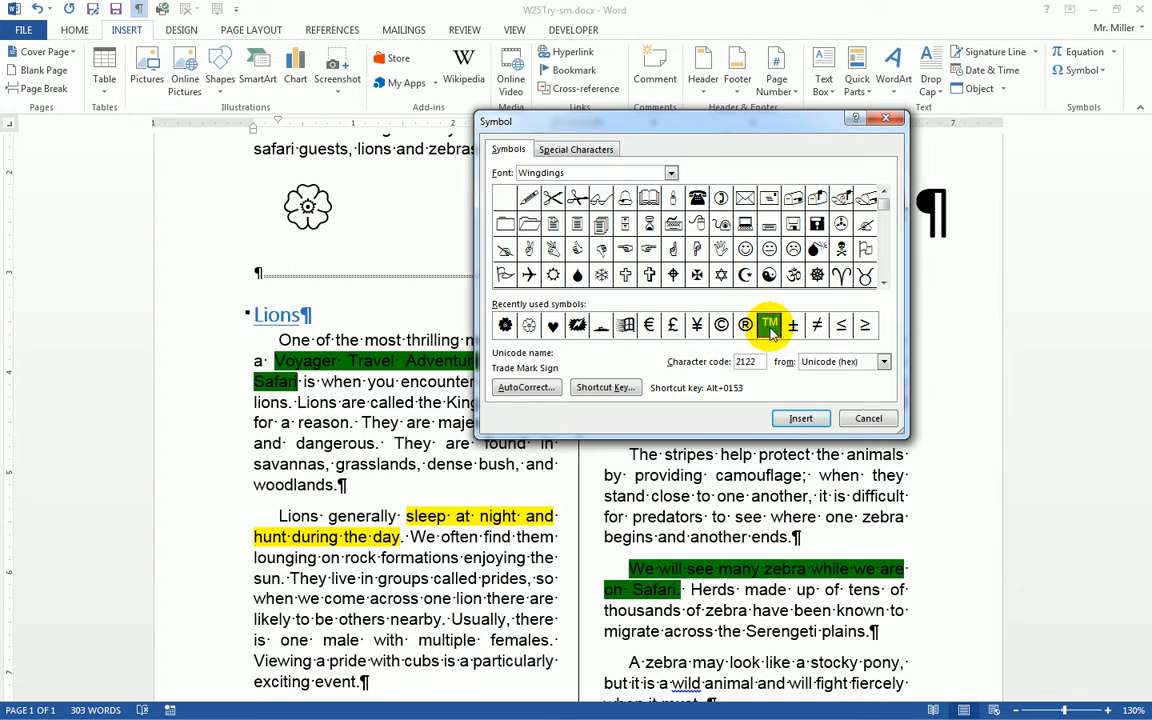
pyautogui.click(748, 330)
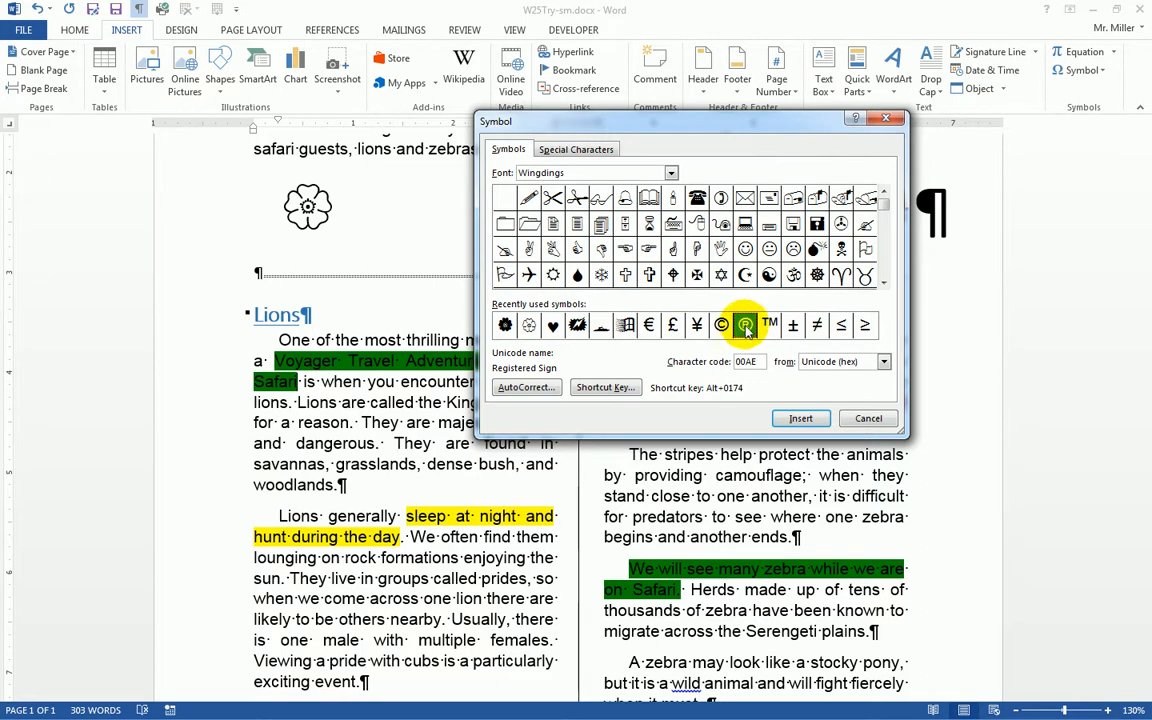
pyautogui.click(800, 418)
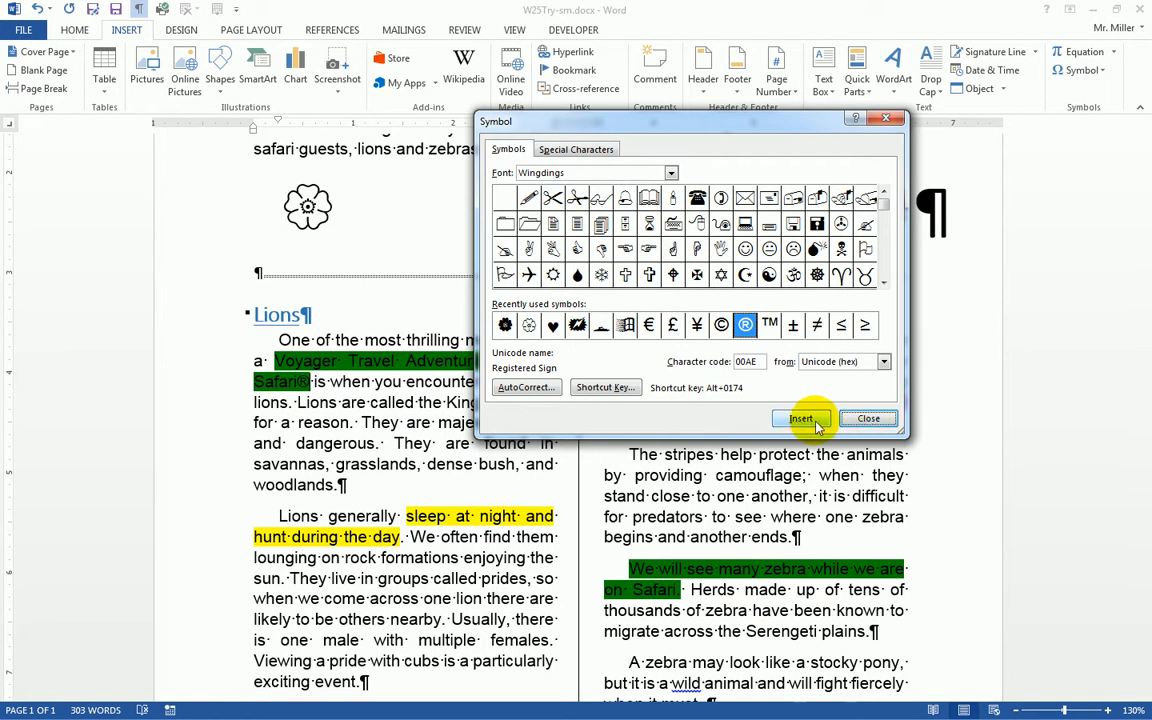
pyautogui.click(866, 420)
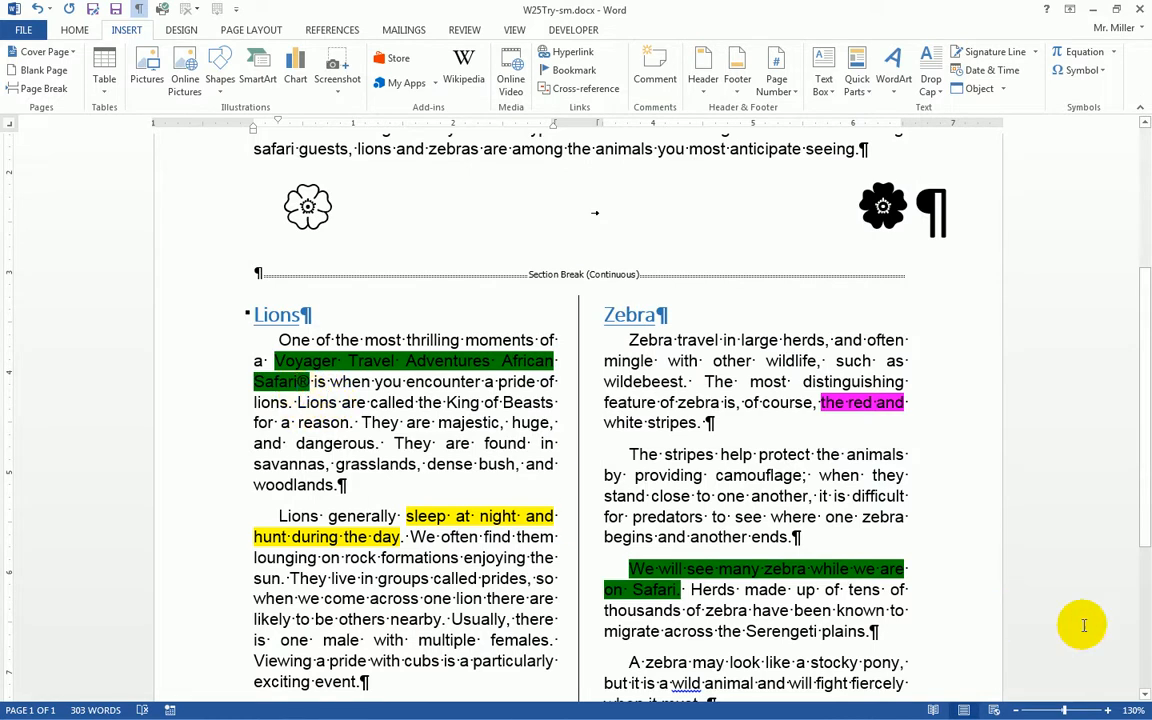
# Add the copyright, trademark and registered trademark symbols after "woodlands." at the end of the first Lions paragraph
pyautogui.click(1108, 710)
pyautogui.click(1108, 710)
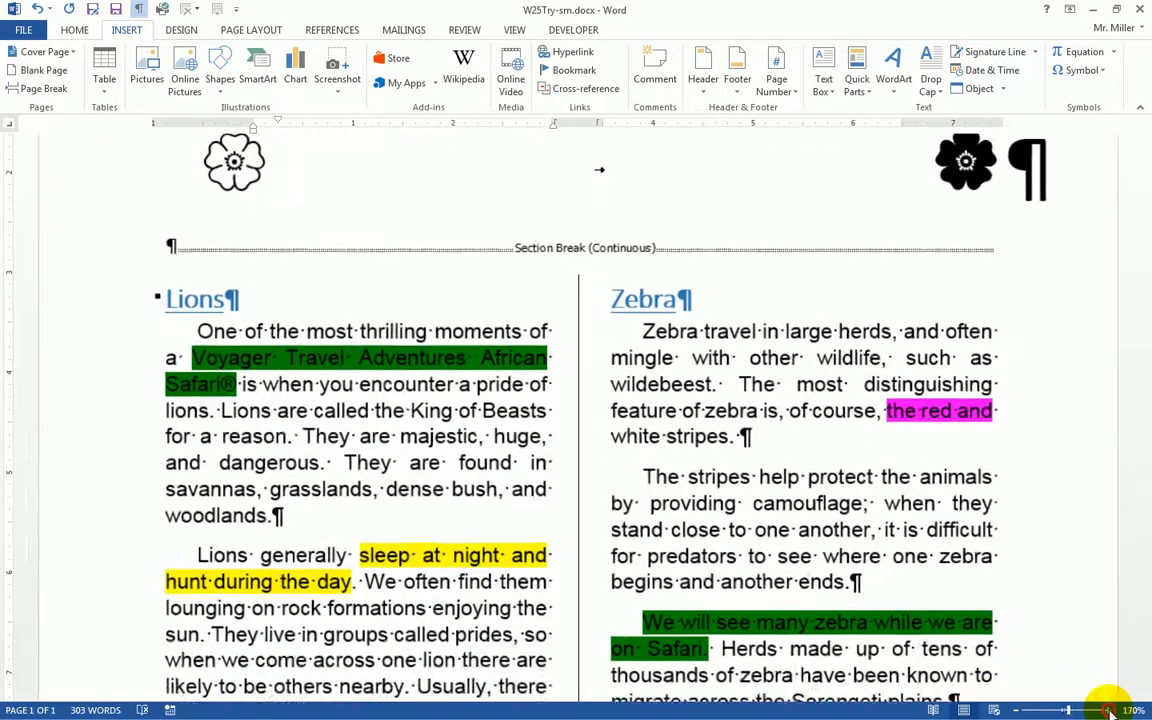
pyautogui.click(1108, 710)
pyautogui.click(1108, 710)
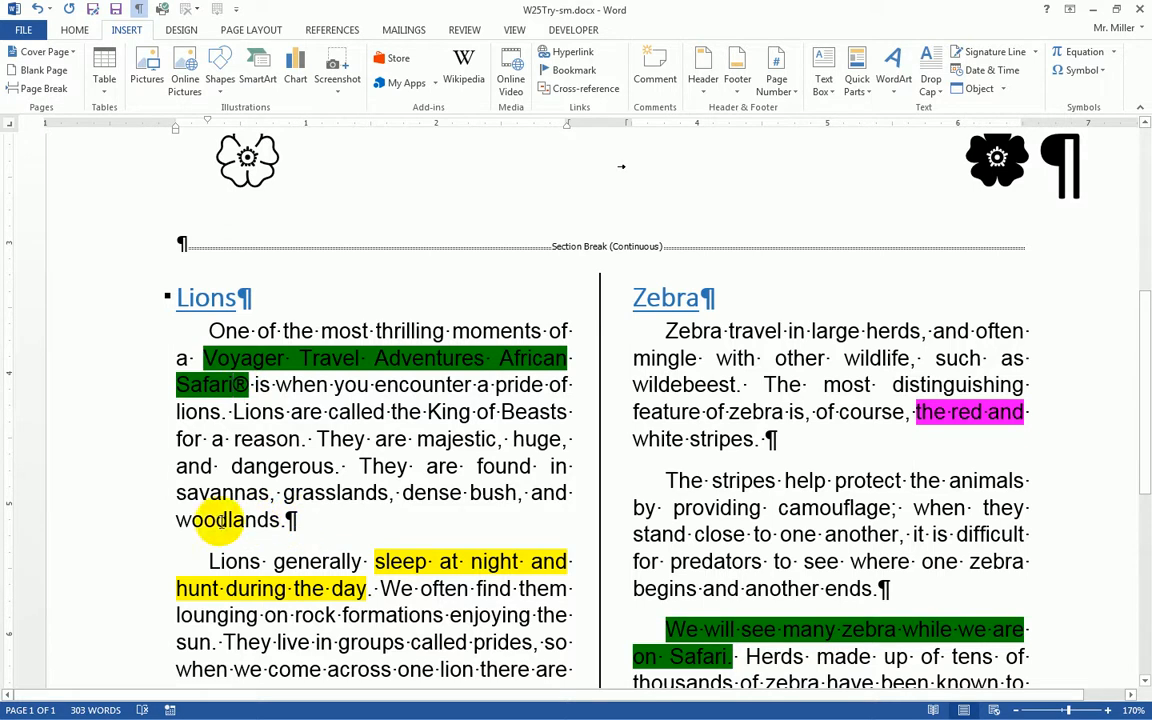
pyautogui.click(286, 518)
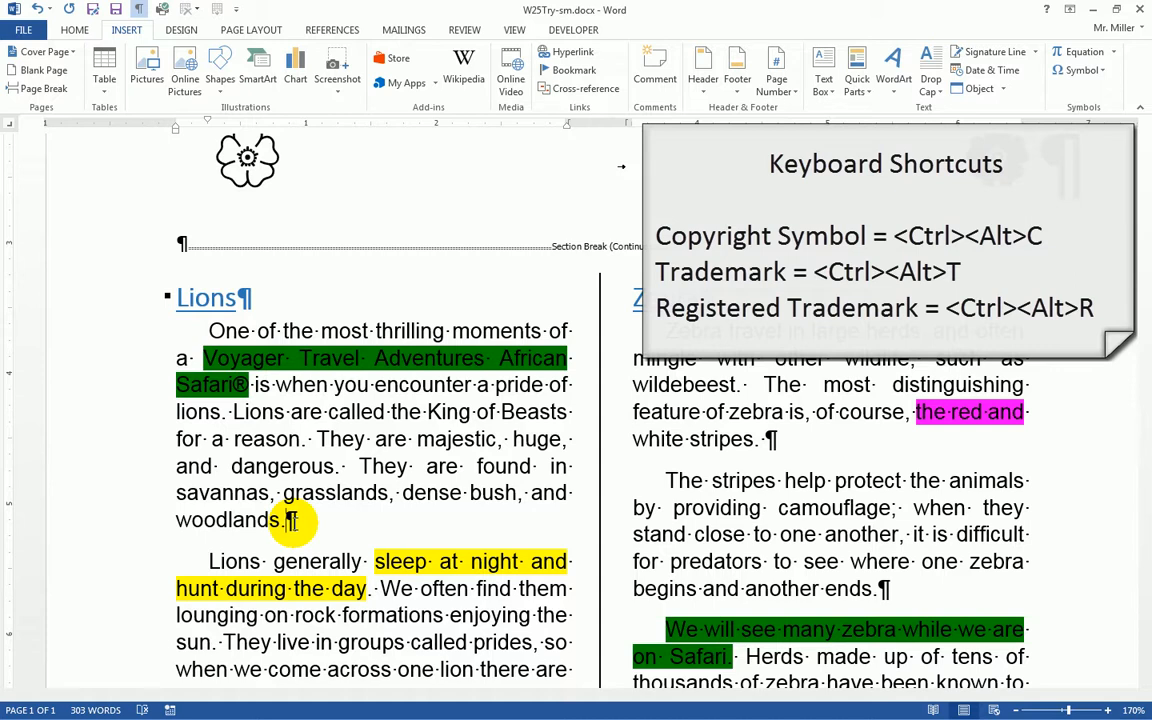
pyautogui.hotkey('ctrl', 'alt', 'c')
pyautogui.hotkey('ctrl', 'alt', 't')
pyautogui.hotkey('ctrl', 'alt', 'r')
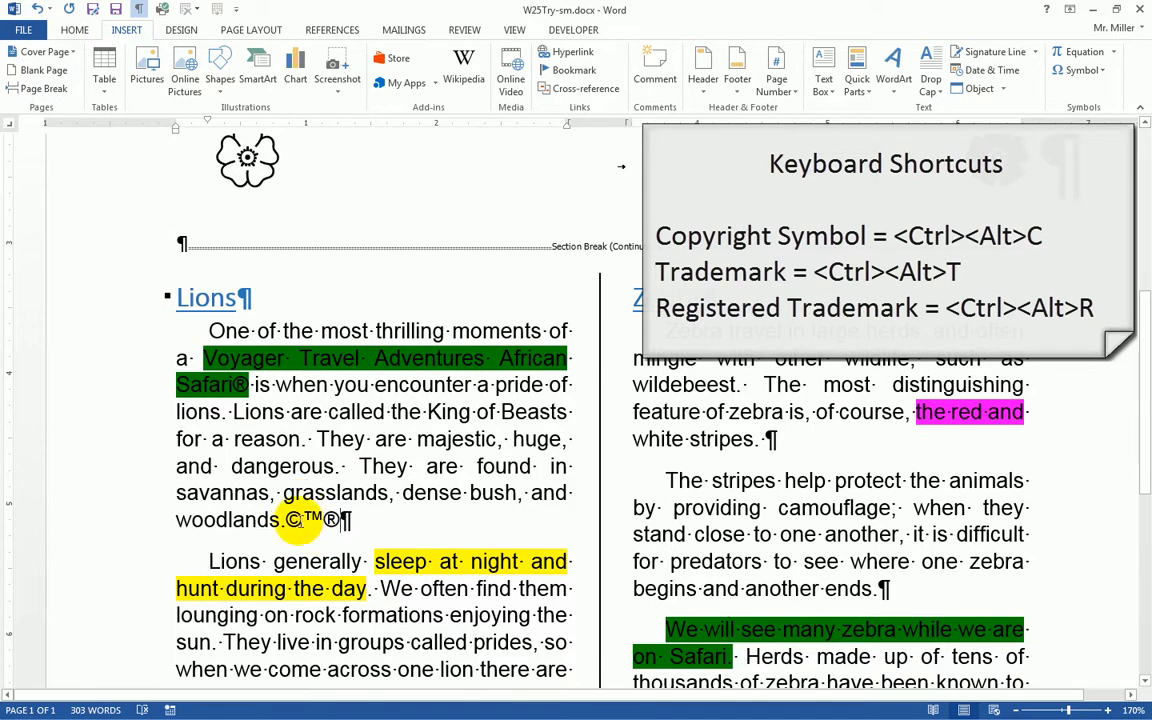
pyautogui.moveTo(288, 521); pyautogui.dragTo(336, 522)
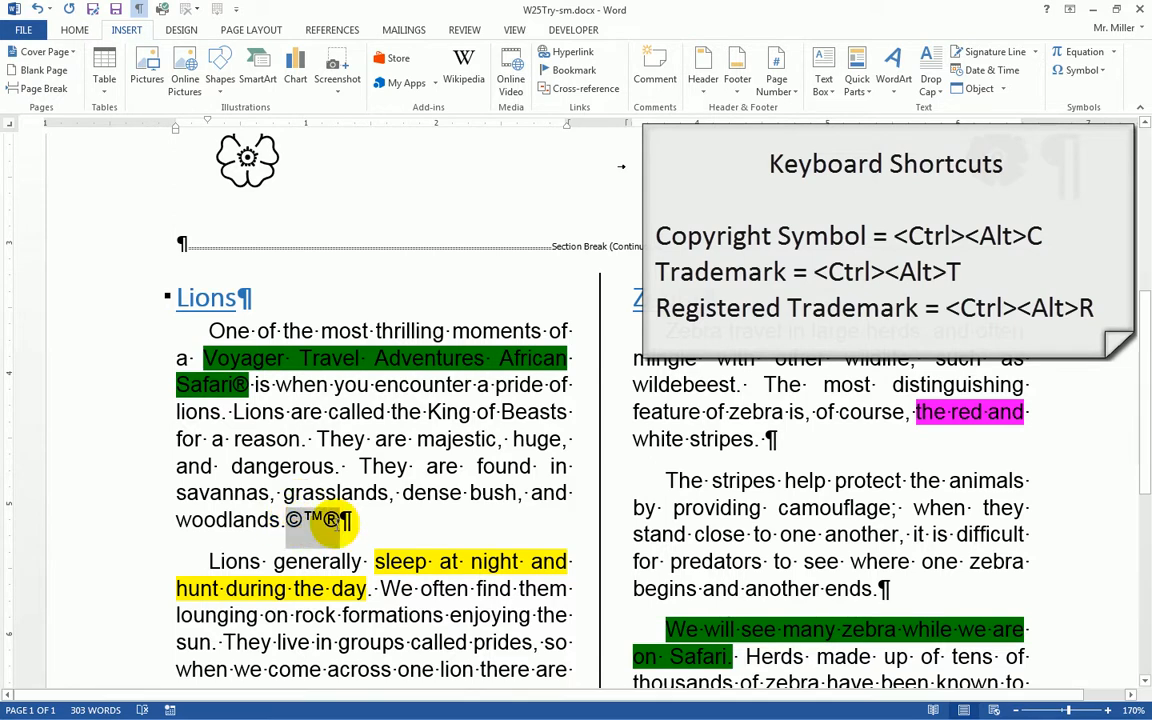
pyautogui.click(295, 520)
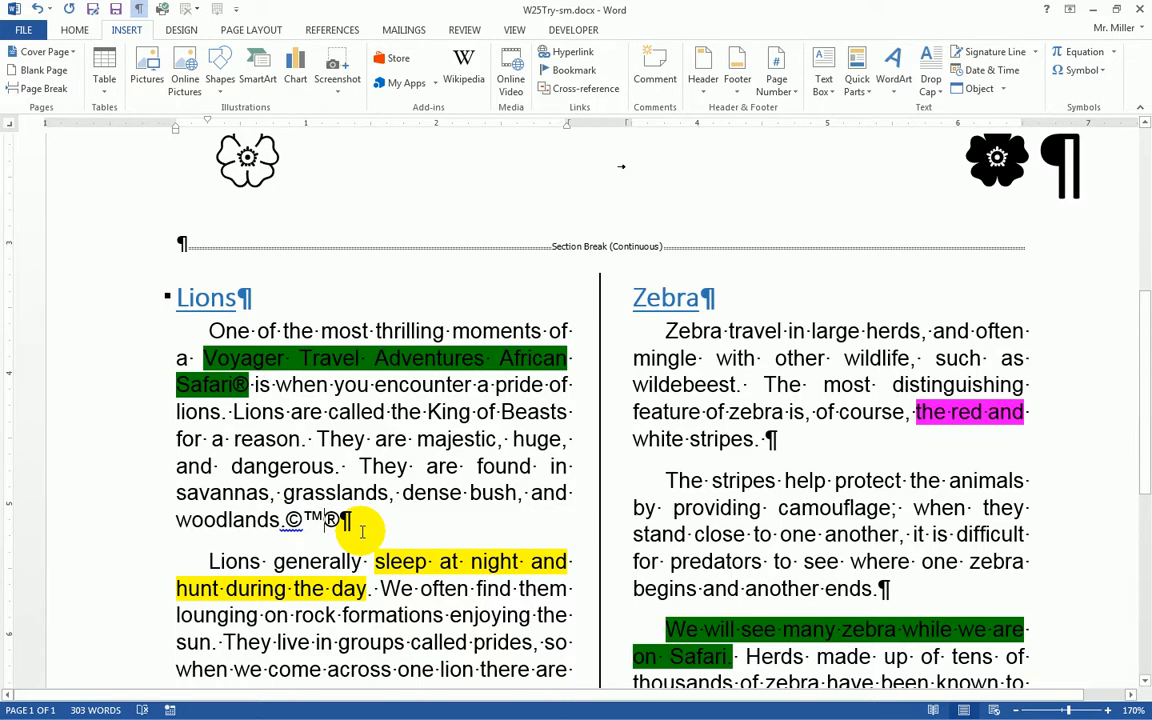
# Open the page footer for editing and center its empty paragraph
pyautogui.scroll(-10, 565, 467)
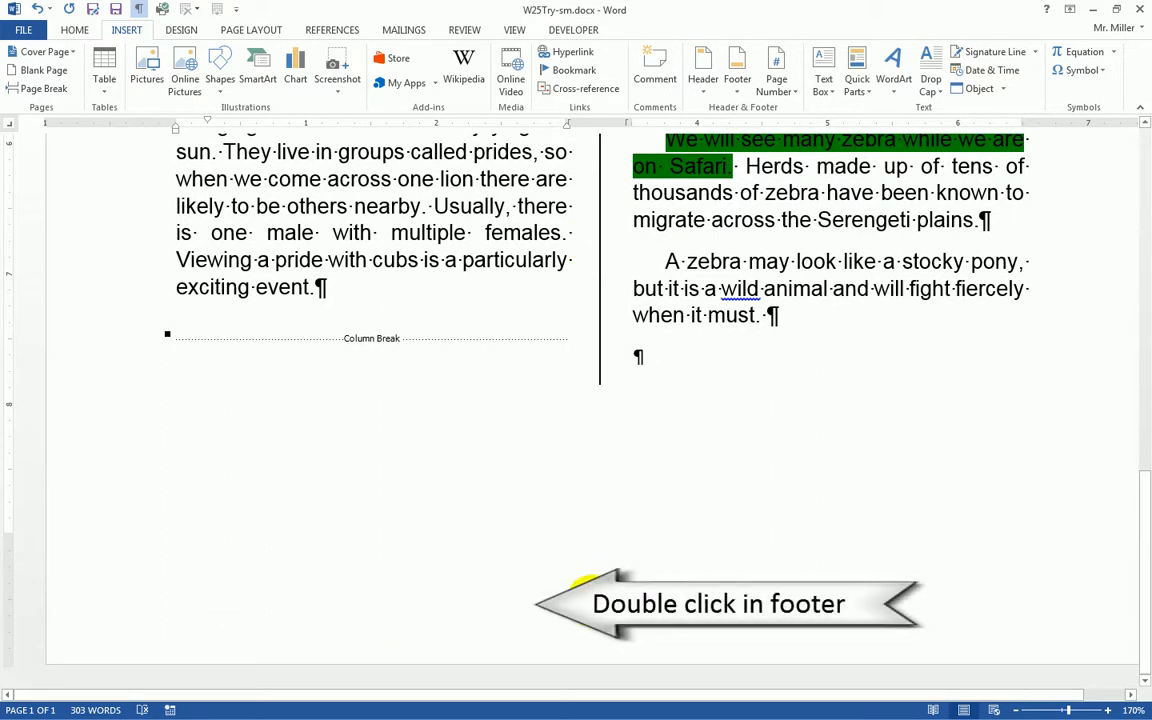
pyautogui.doubleClick(592, 586)
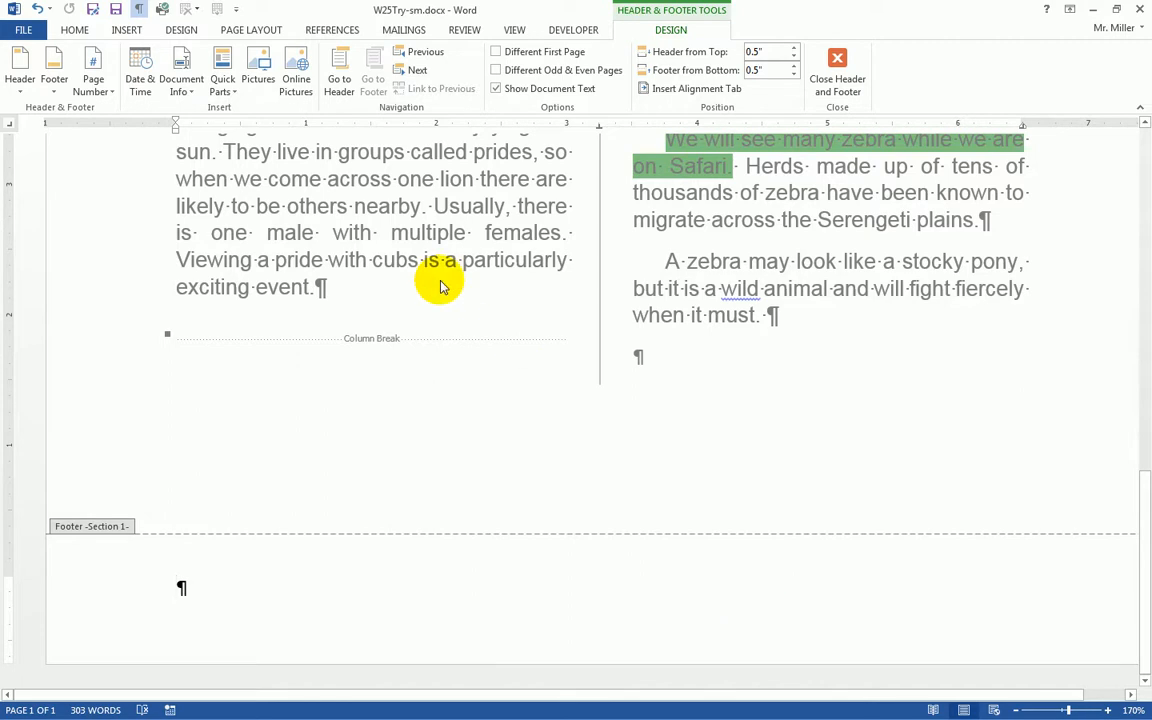
pyautogui.click(76, 31)
pyautogui.click(368, 85)
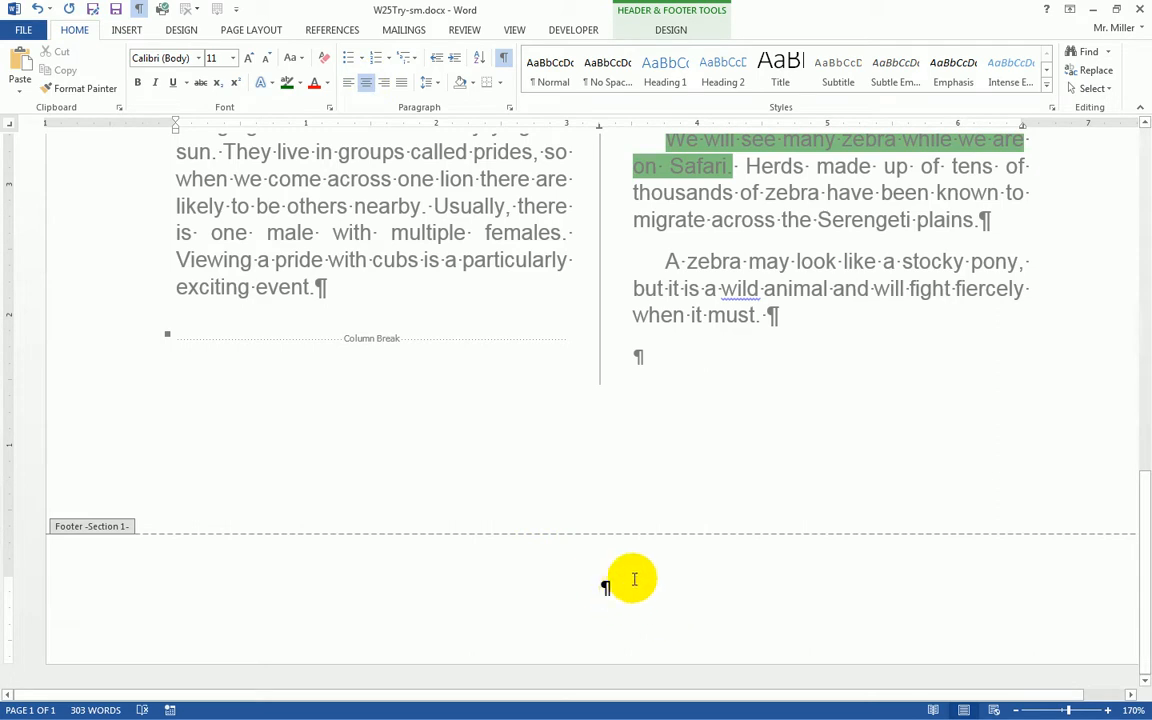
# Enter the text "Published on" followed by a space in the centered footer paragraph
pyautogui.click(672, 31)
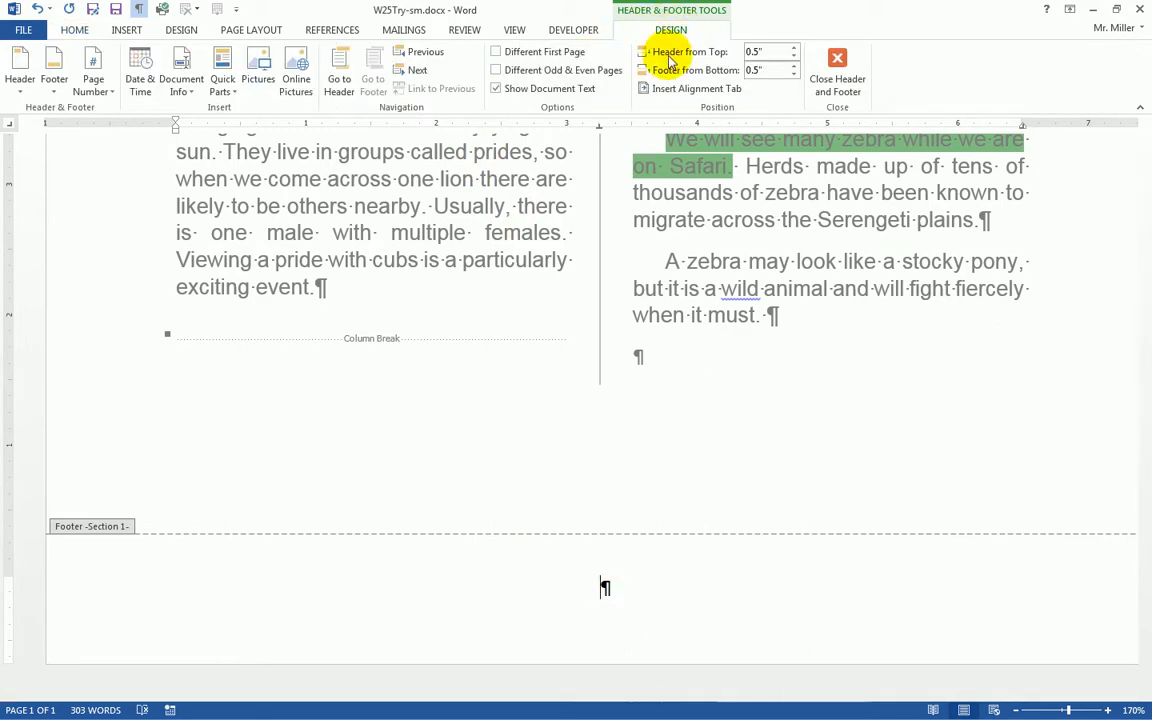
pyautogui.click(622, 585)
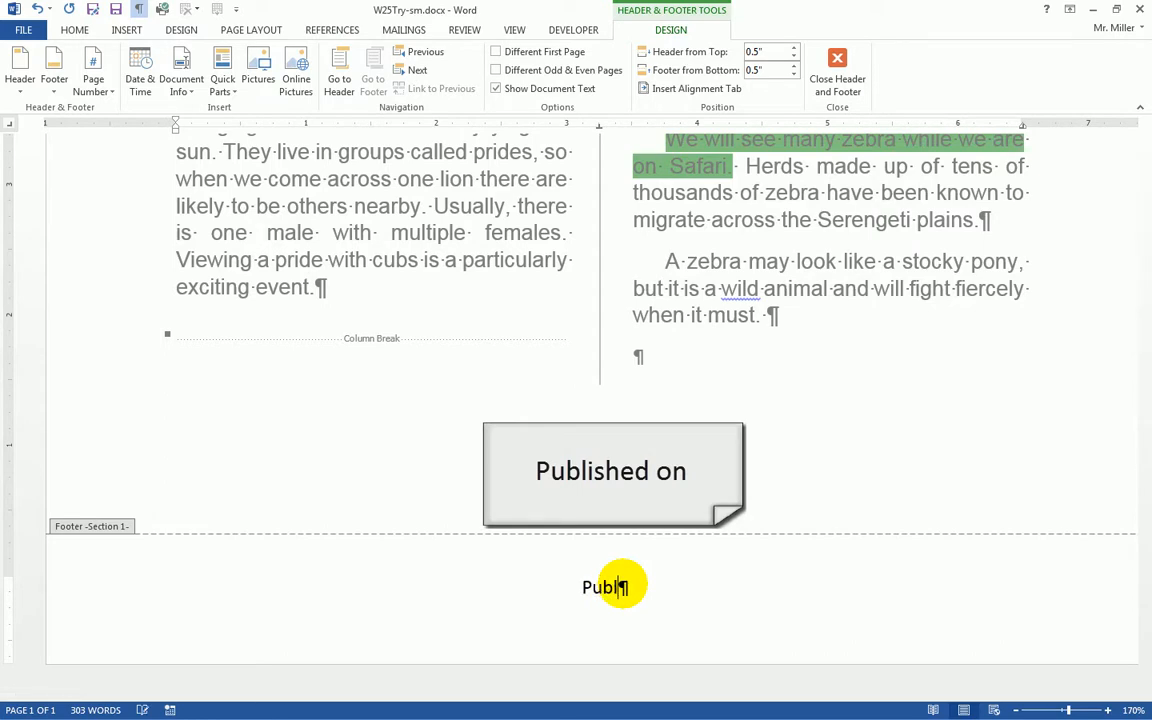
pyautogui.write('shed on')
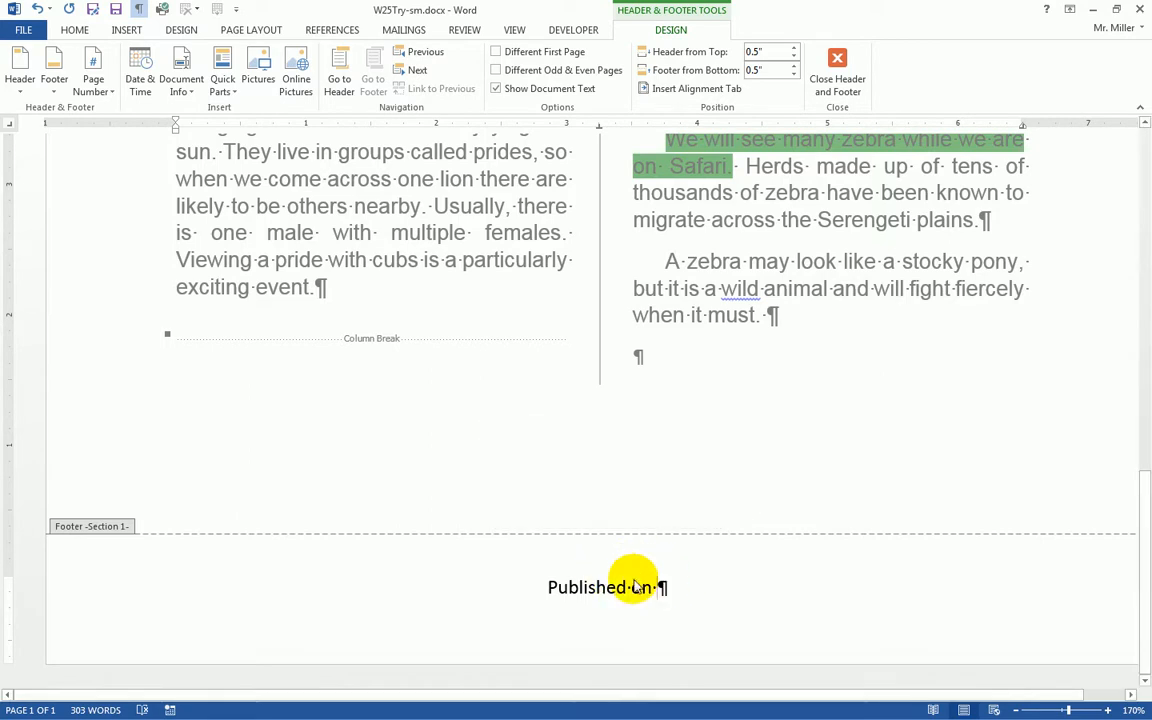
# Review the document property fields available for insertion and the full list of properties in the file information
pyautogui.click(183, 92)
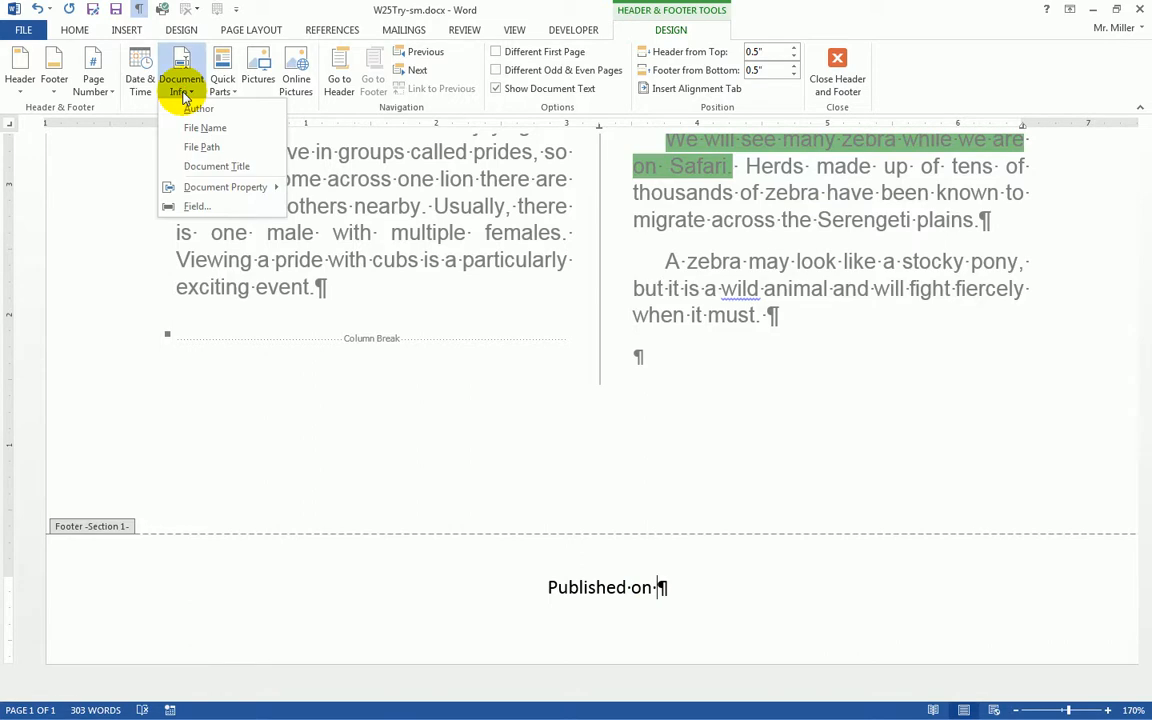
pyautogui.moveTo(205, 192)
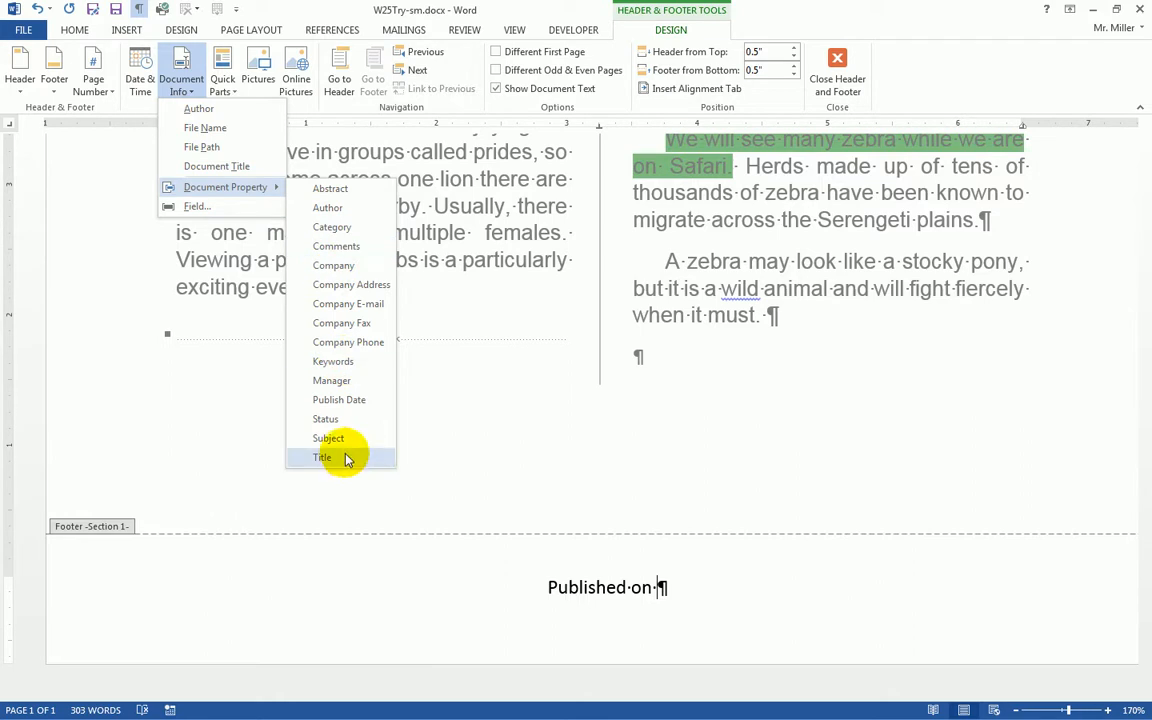
pyautogui.click(25, 31)
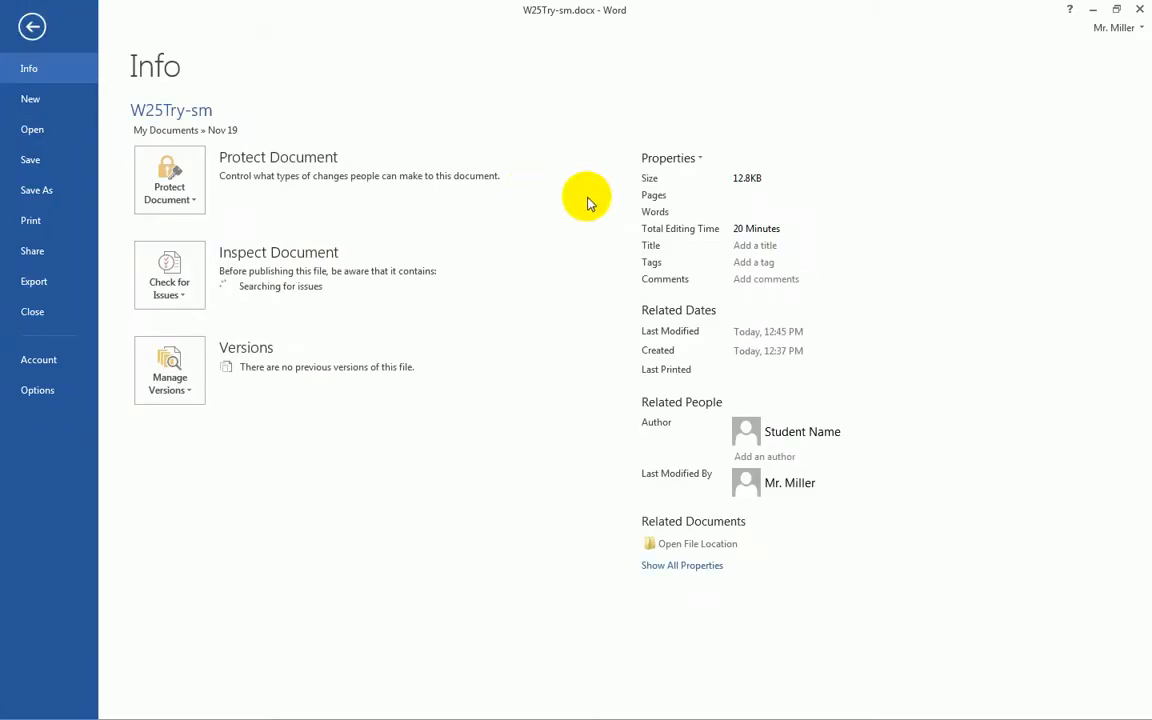
pyautogui.click(703, 566)
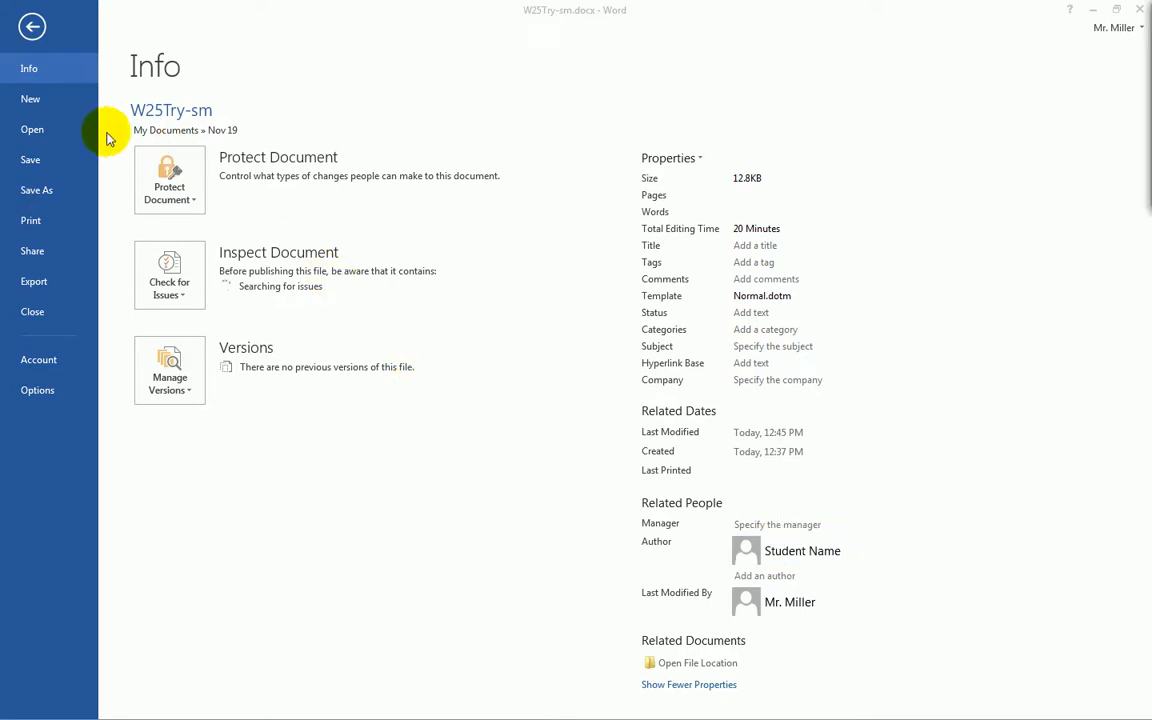
pyautogui.click(31, 28)
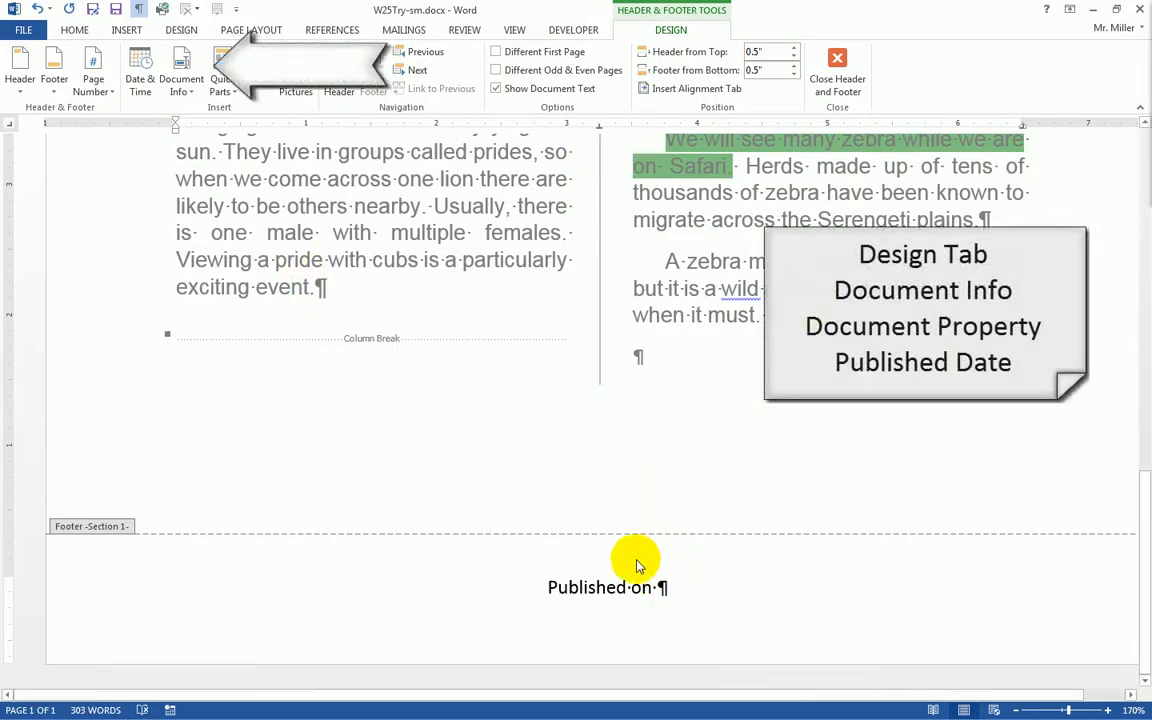
# Insert the Publish Date document property after "Published on" in the centered footer
pyautogui.click(658, 587)
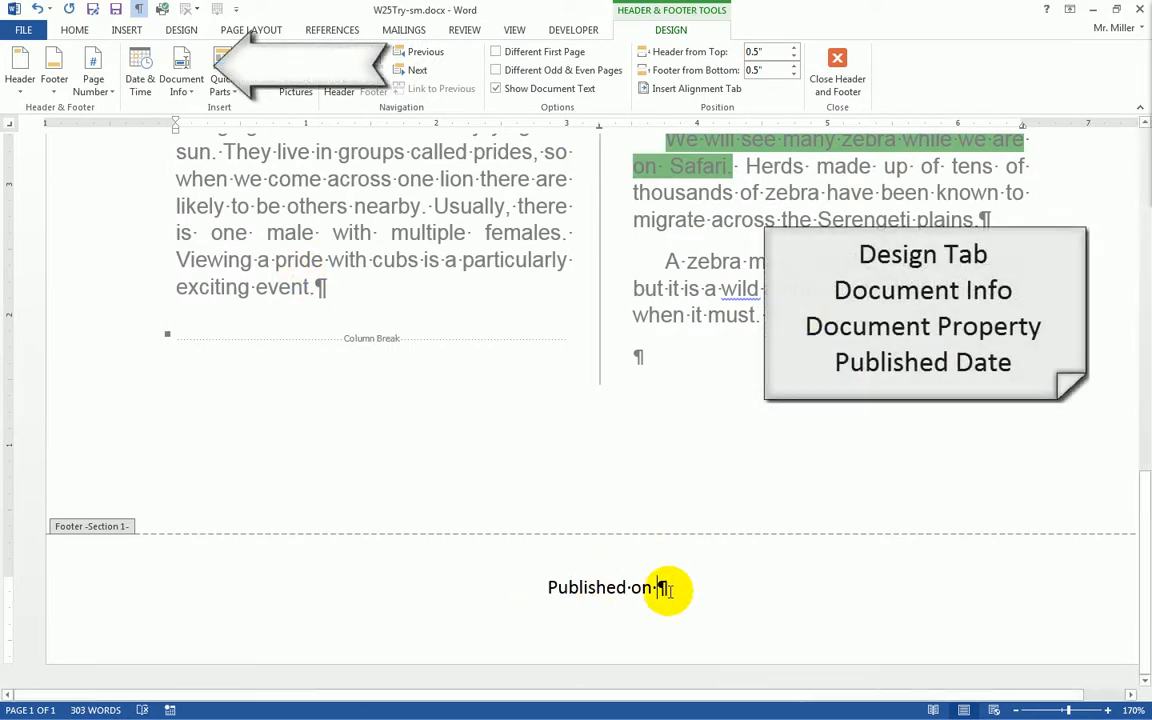
pyautogui.click(165, 93)
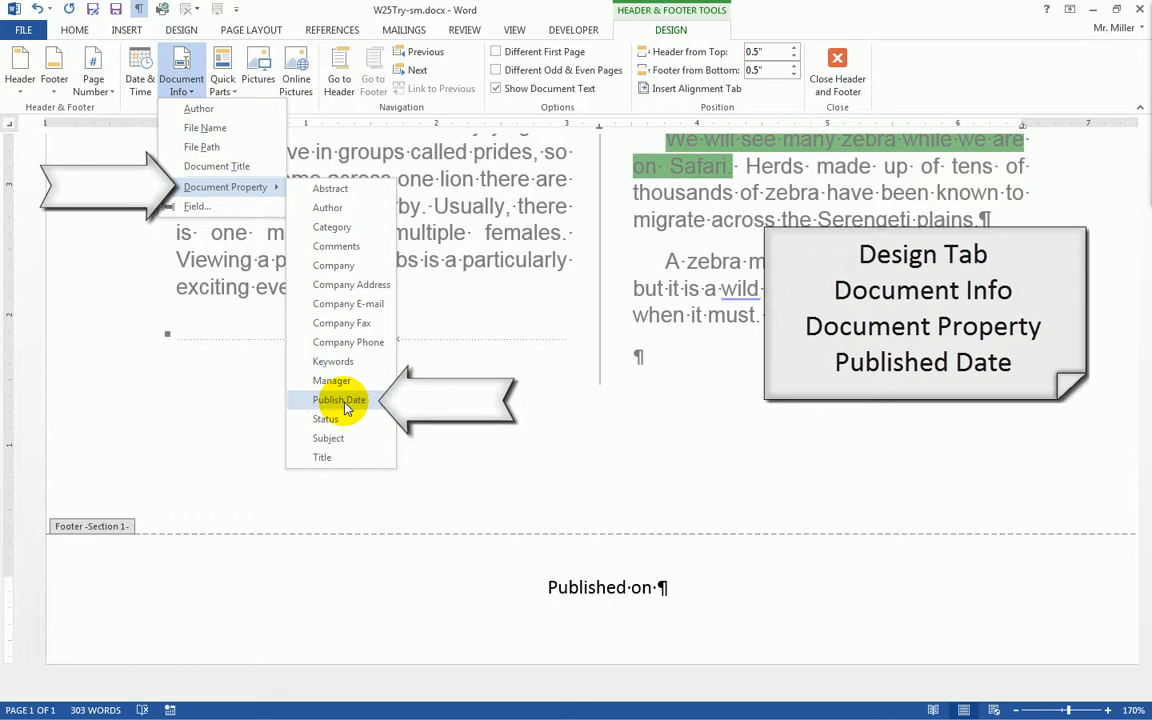
pyautogui.click(345, 404)
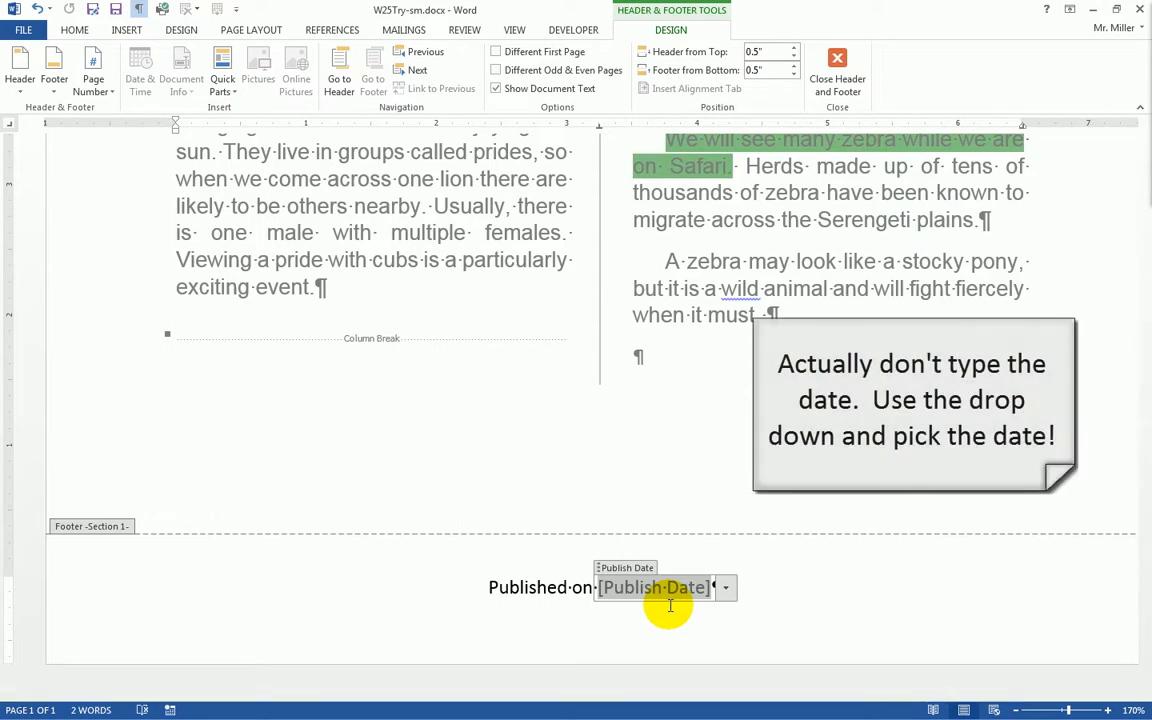
# Enter "November 19, 2015" as text in the footer's Publish Date field
pyautogui.write('Novm')
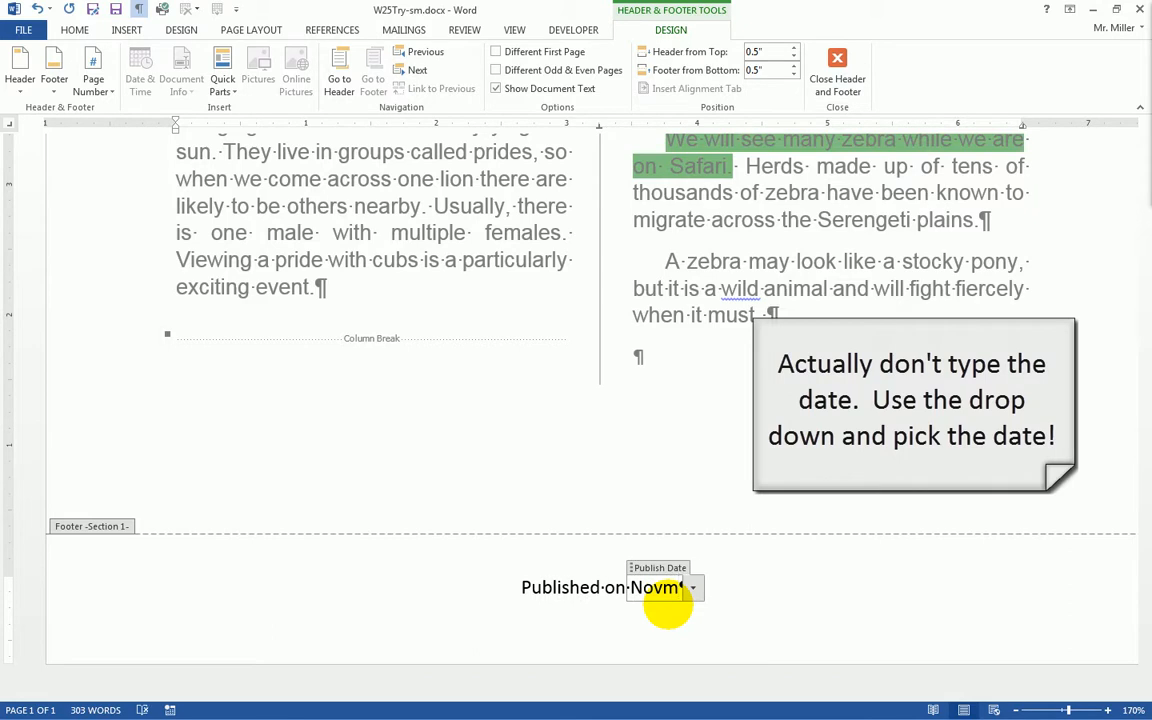
pyautogui.press('BackSpace')
pyautogui.write('ember')
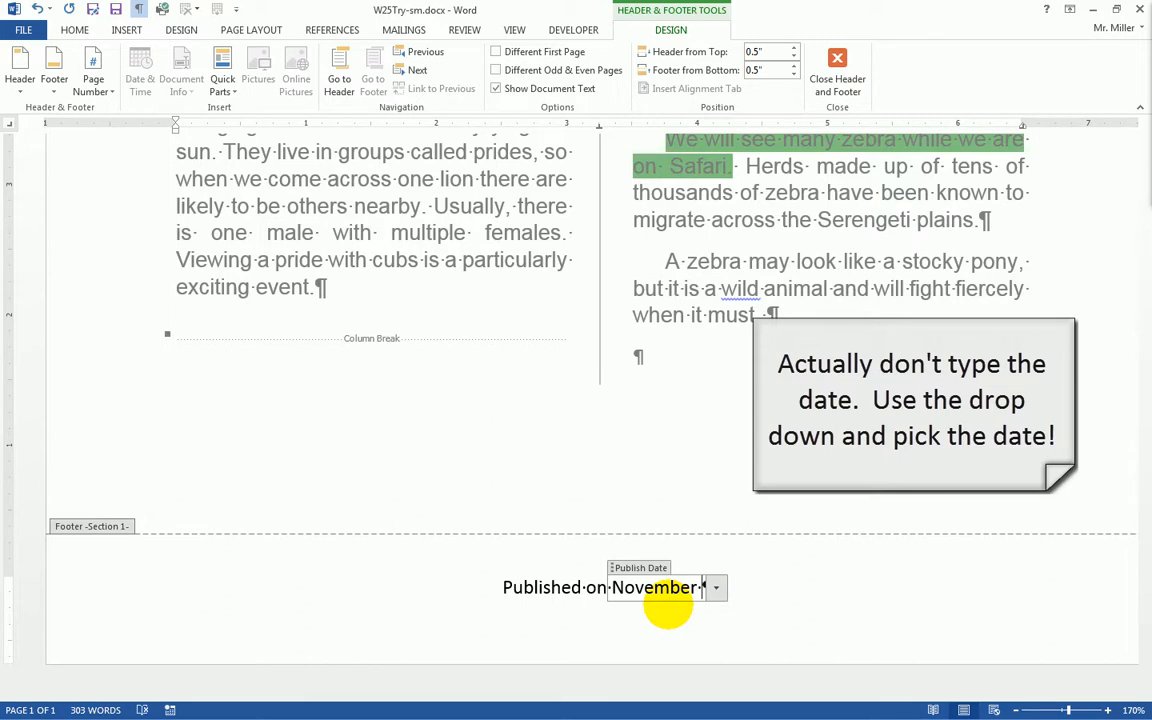
pyautogui.write('19')
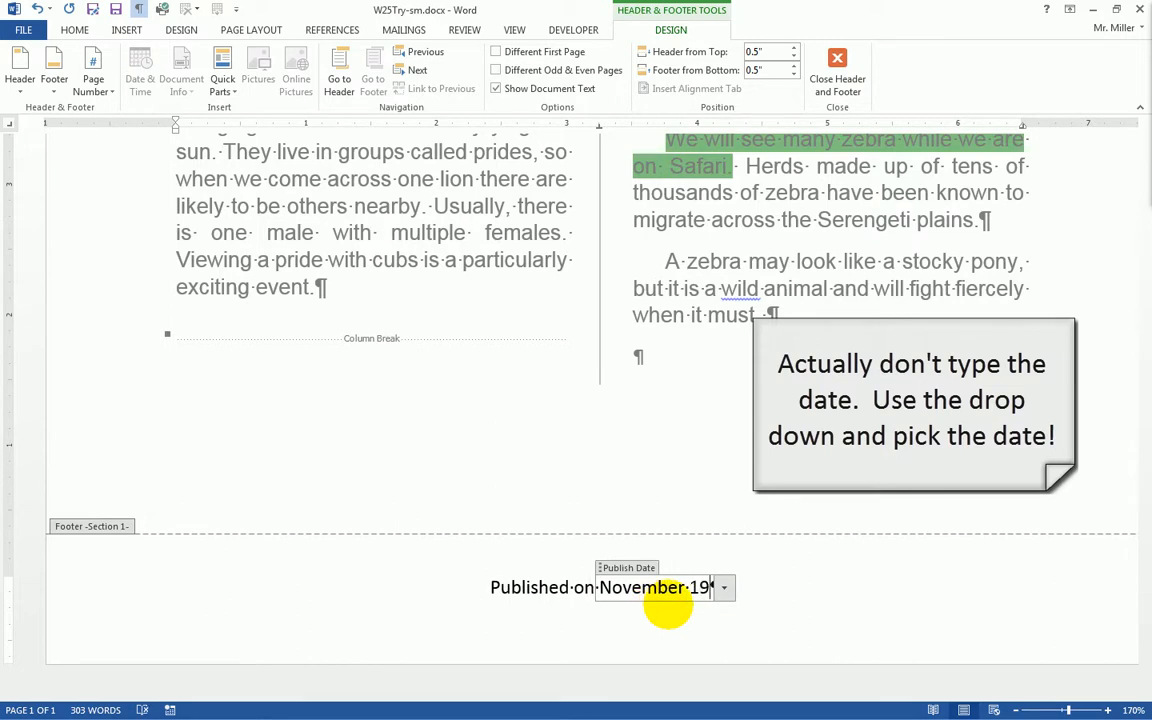
pyautogui.write(', 2')
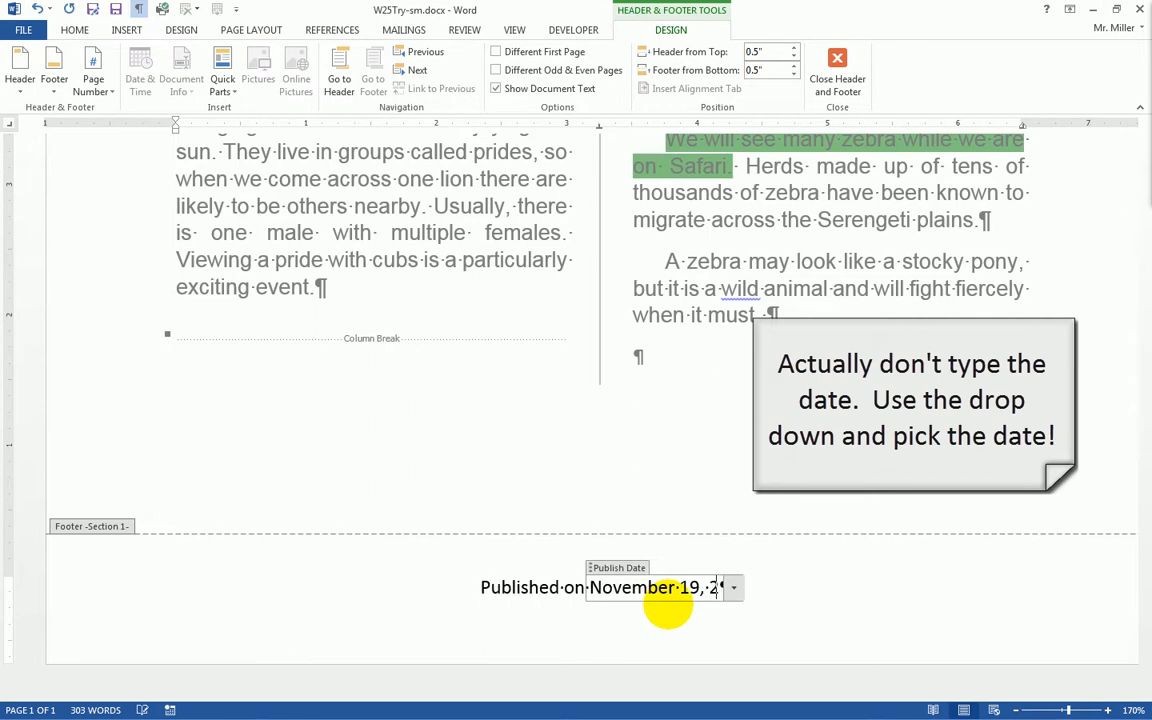
pyautogui.write('015')
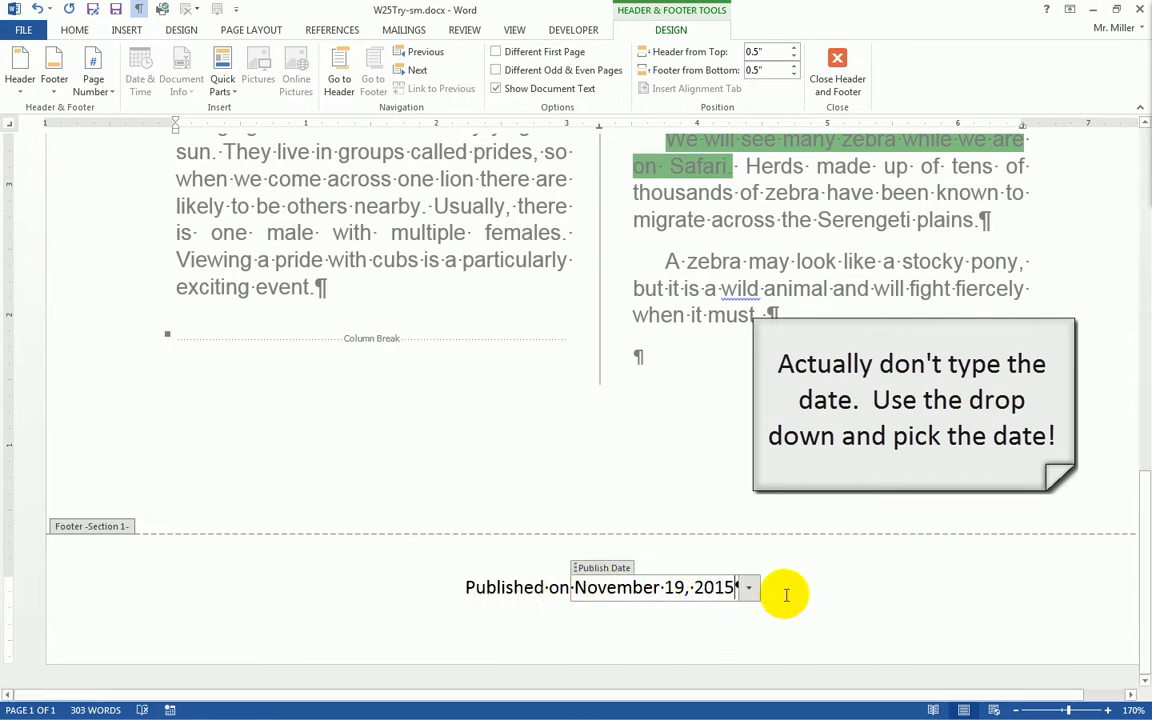
# Pick November 14, 2015 from the calendar of the footer's Publish Date field
pyautogui.click(748, 588)
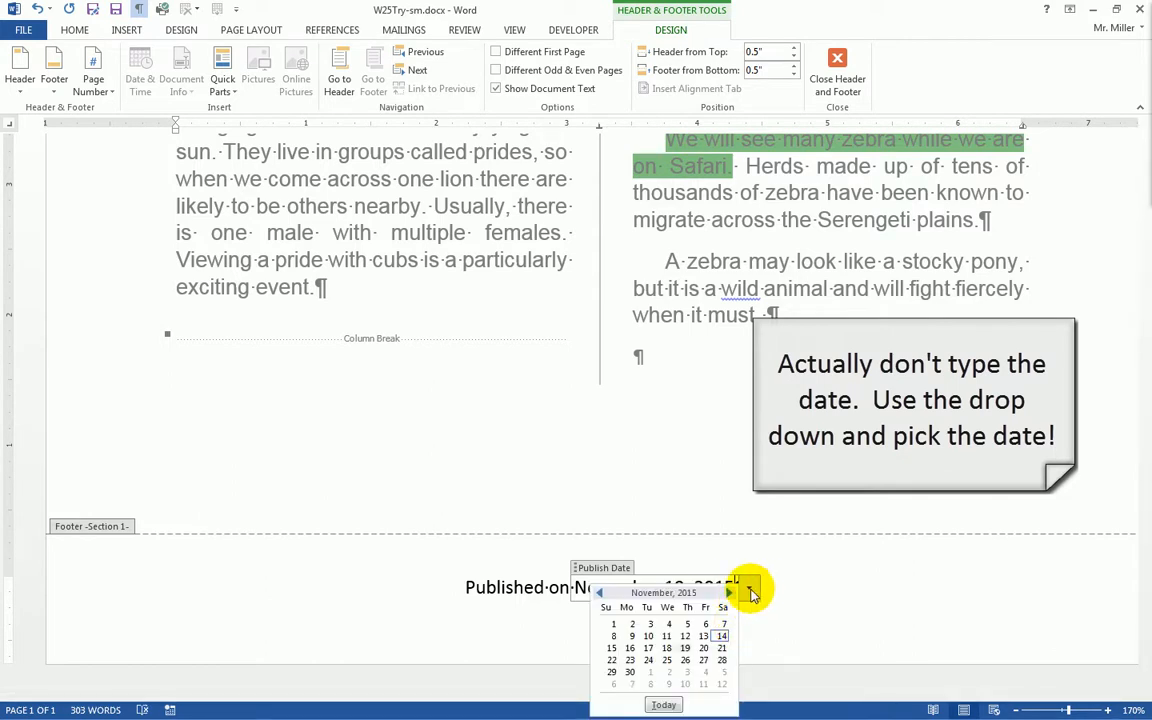
pyautogui.click(722, 637)
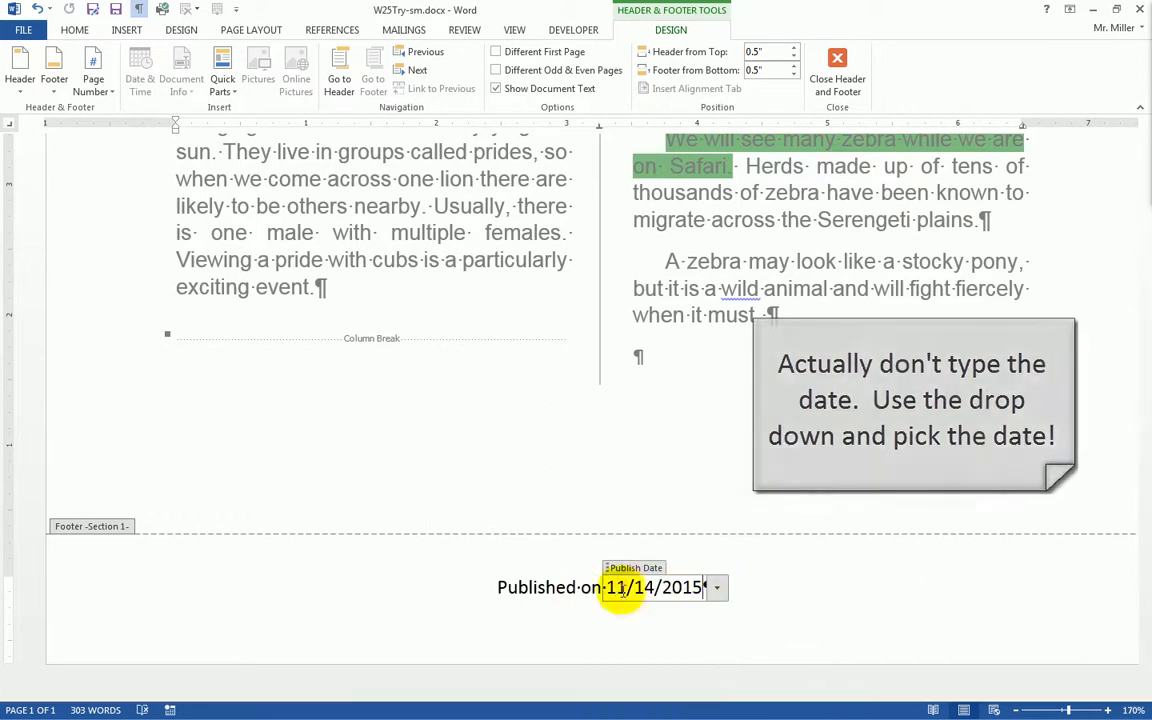
pyautogui.click(718, 589)
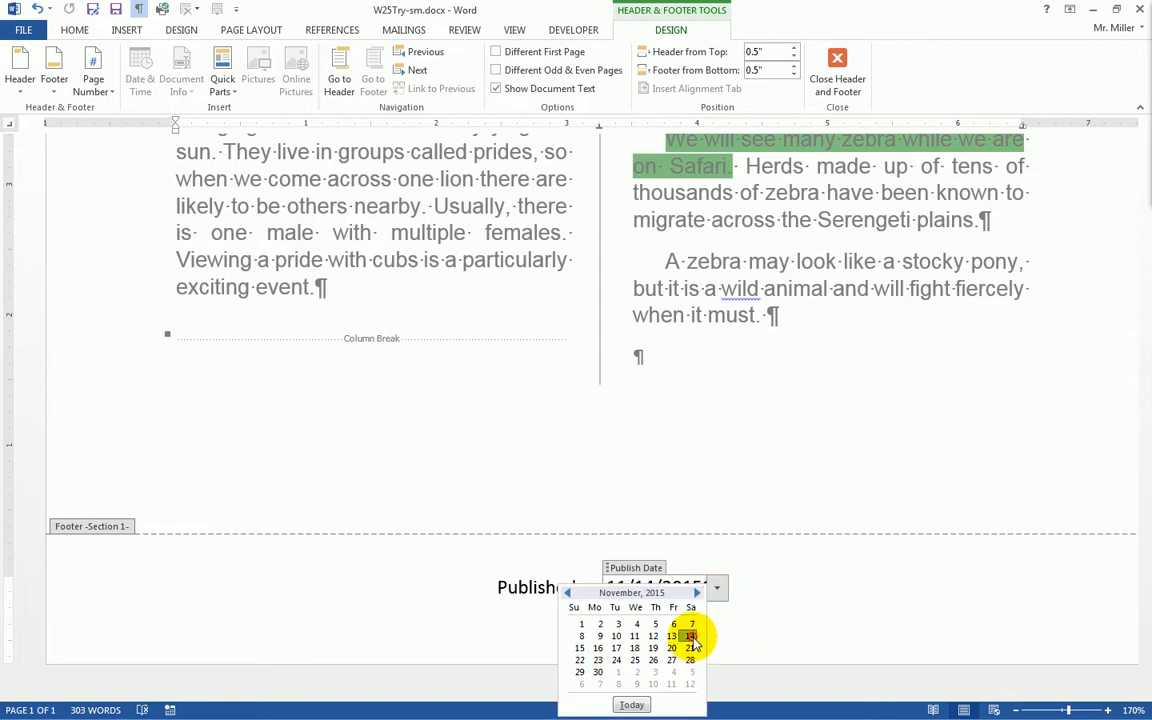
pyautogui.click(691, 637)
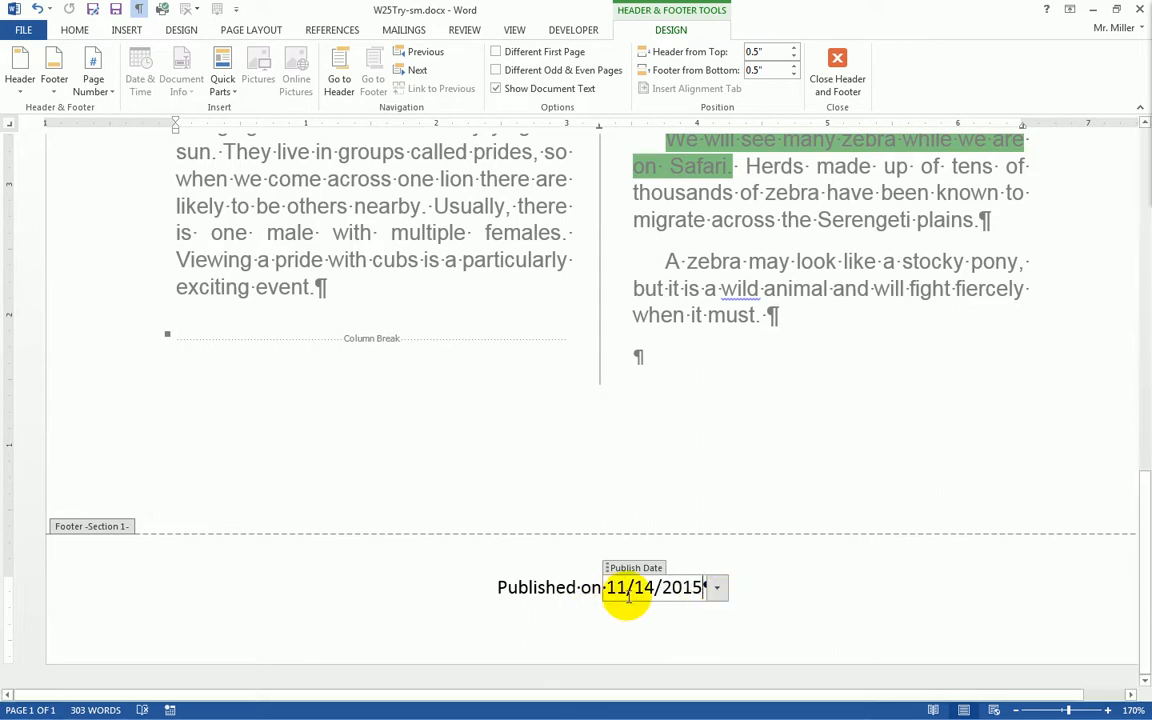
# Pick November 19, 2015 from the Publish Date calendar and close the footer
pyautogui.click(716, 590)
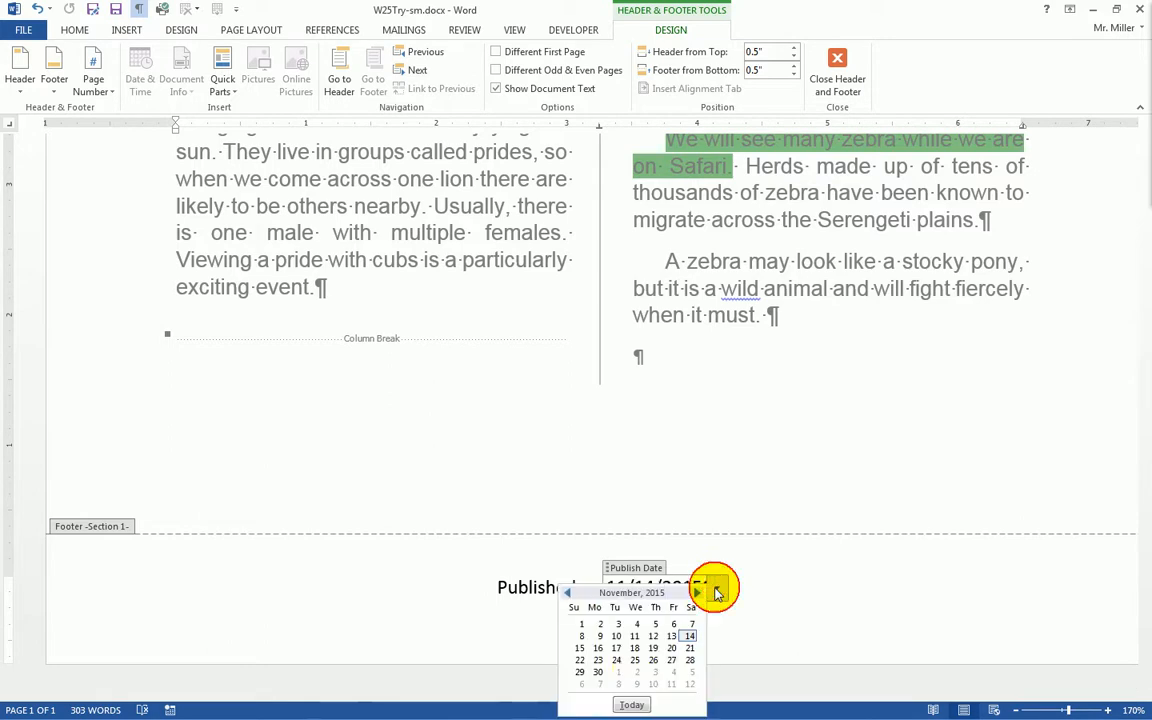
pyautogui.click(653, 648)
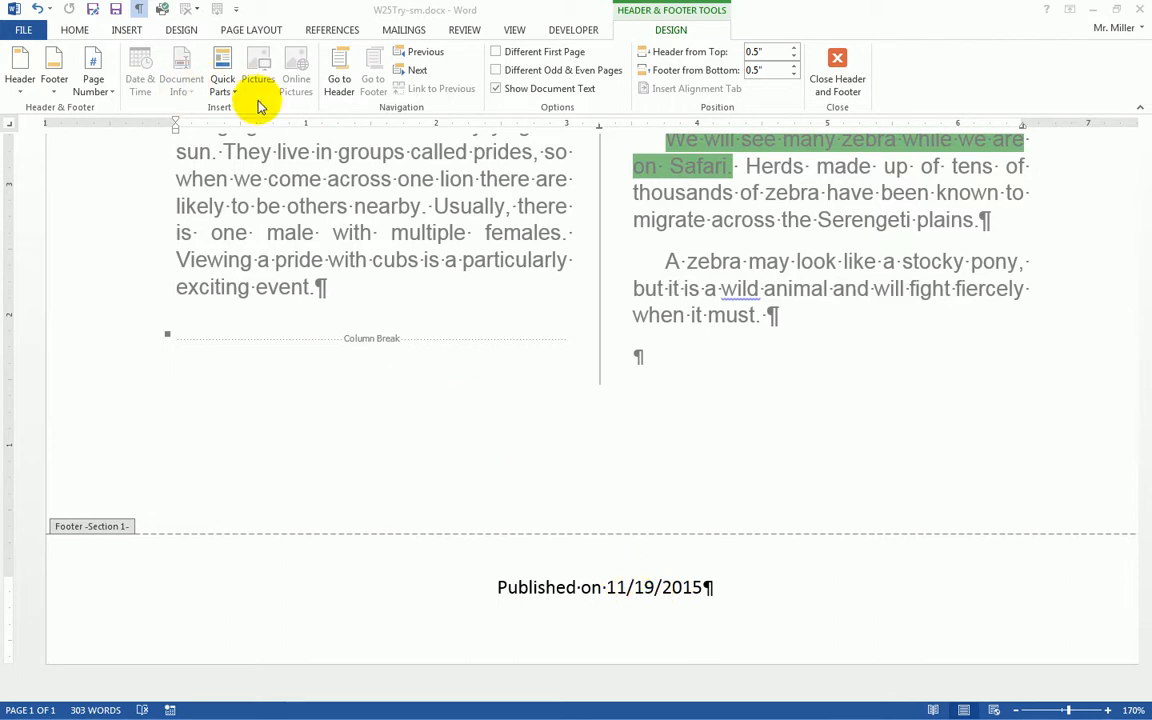
pyautogui.click(837, 72)
pyautogui.click(838, 77)
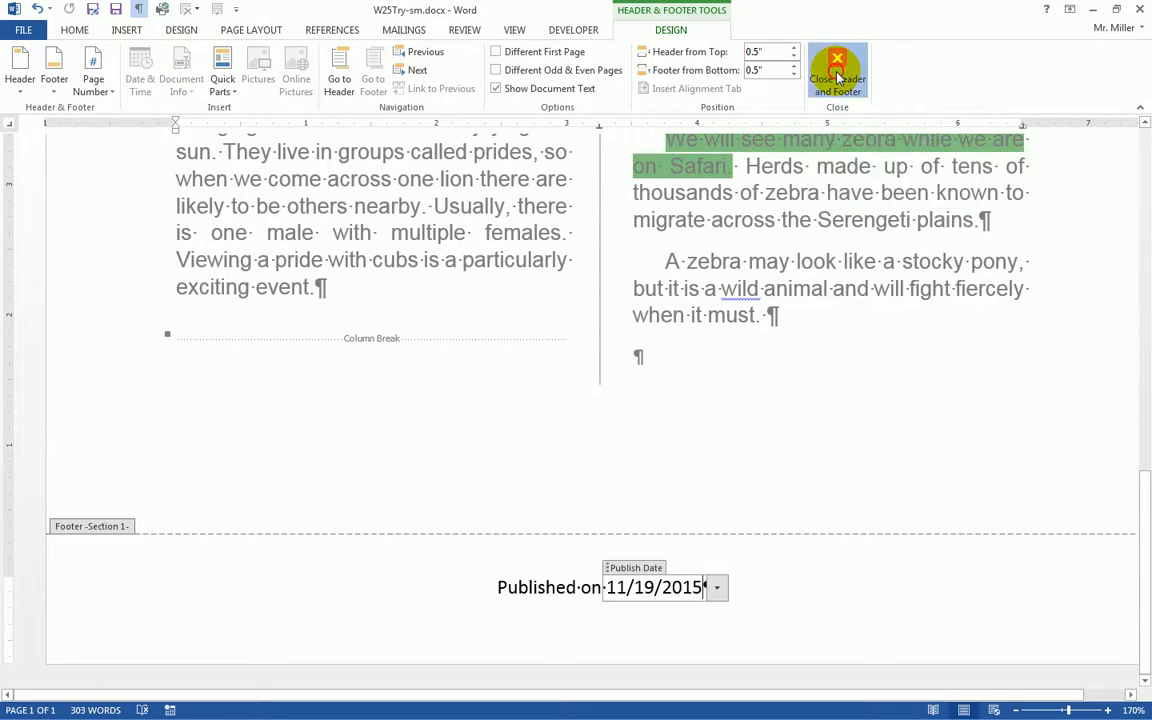
# Try to insert a Banded Quote text box from the end of the Zebra column and undo the insertion
pyautogui.scroll(5, 880, 335)
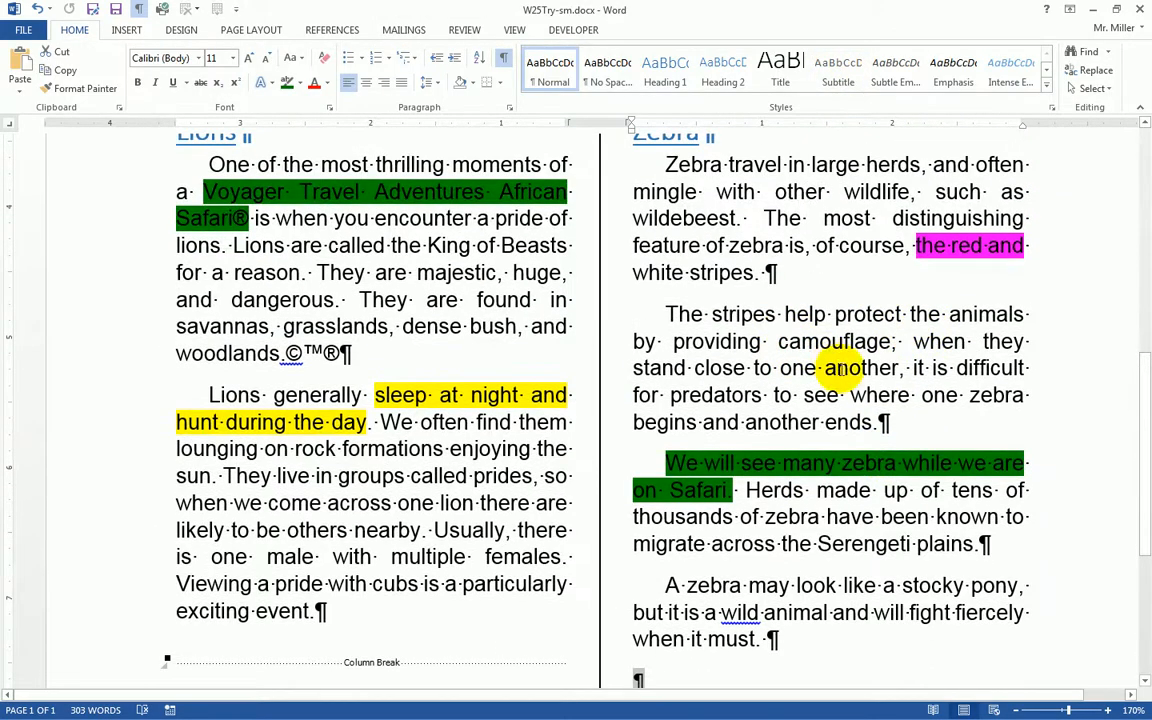
pyautogui.click(1016, 710)
pyautogui.click(1016, 710)
pyautogui.click(1016, 710)
pyautogui.click(1016, 710)
pyautogui.click(1016, 710)
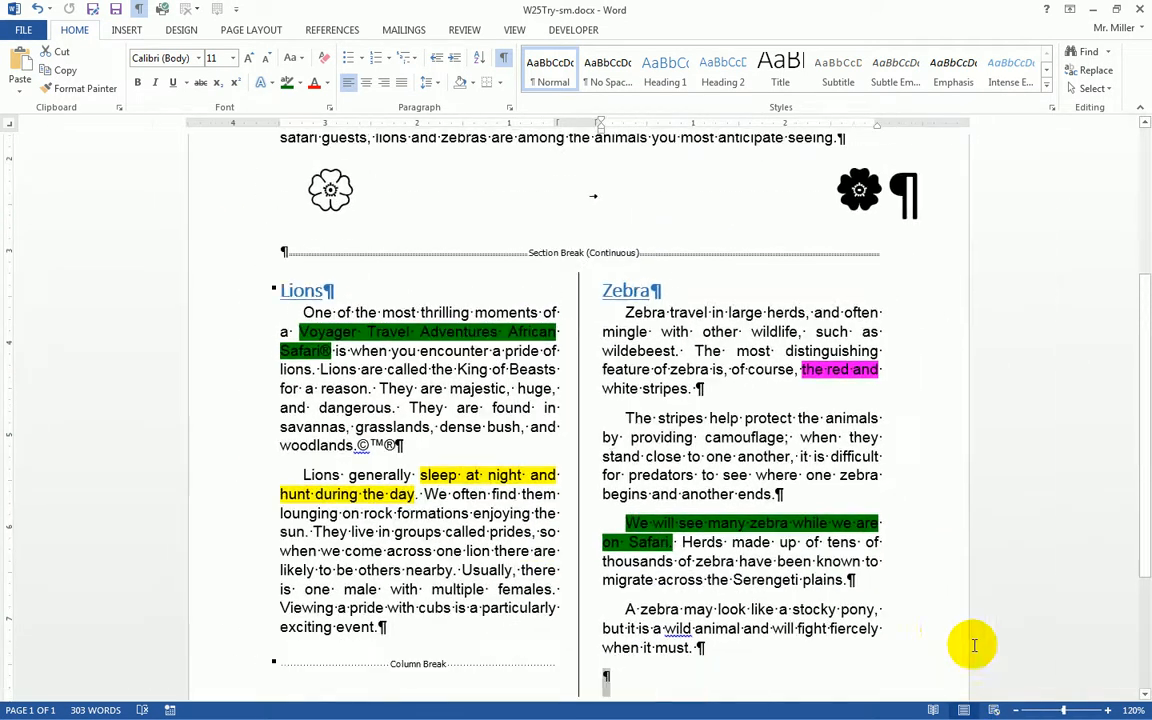
pyautogui.scroll(4, 920, 625)
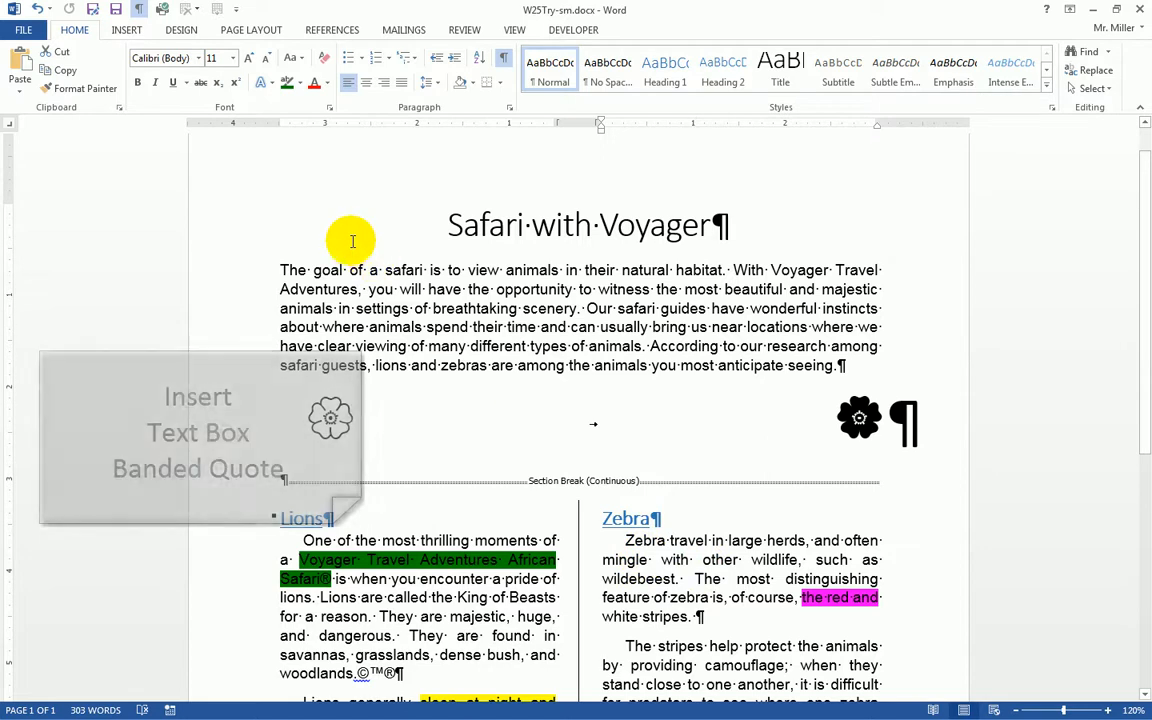
pyautogui.click(127, 30)
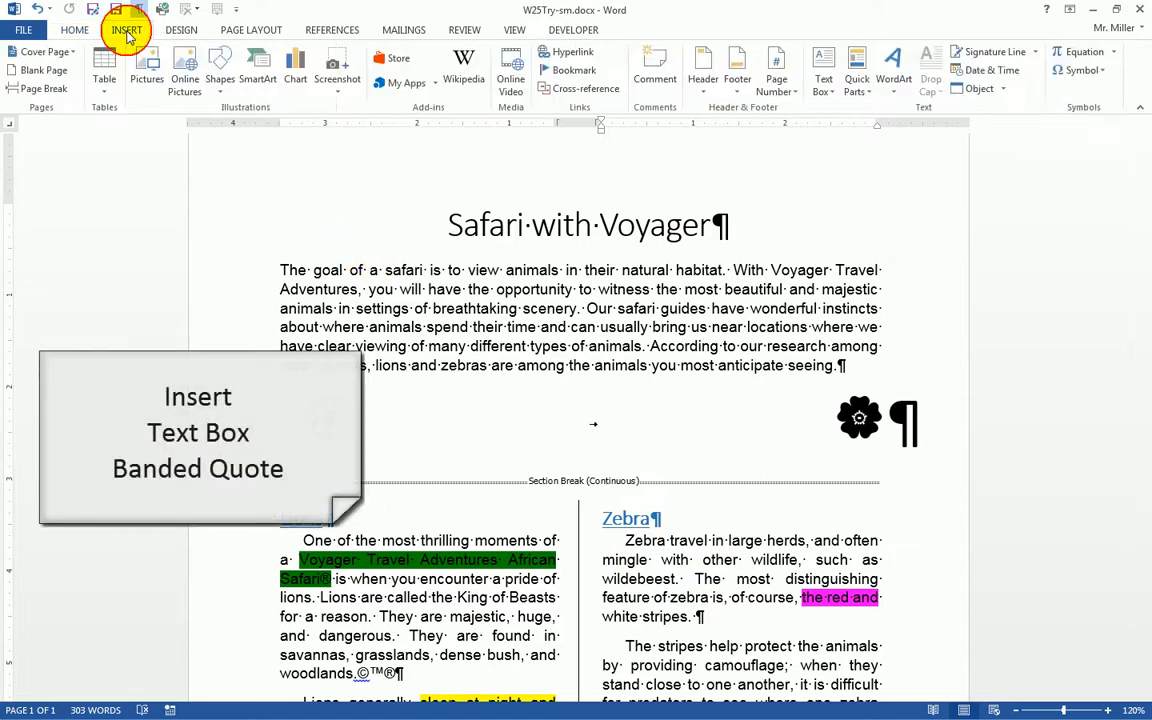
pyautogui.click(824, 85)
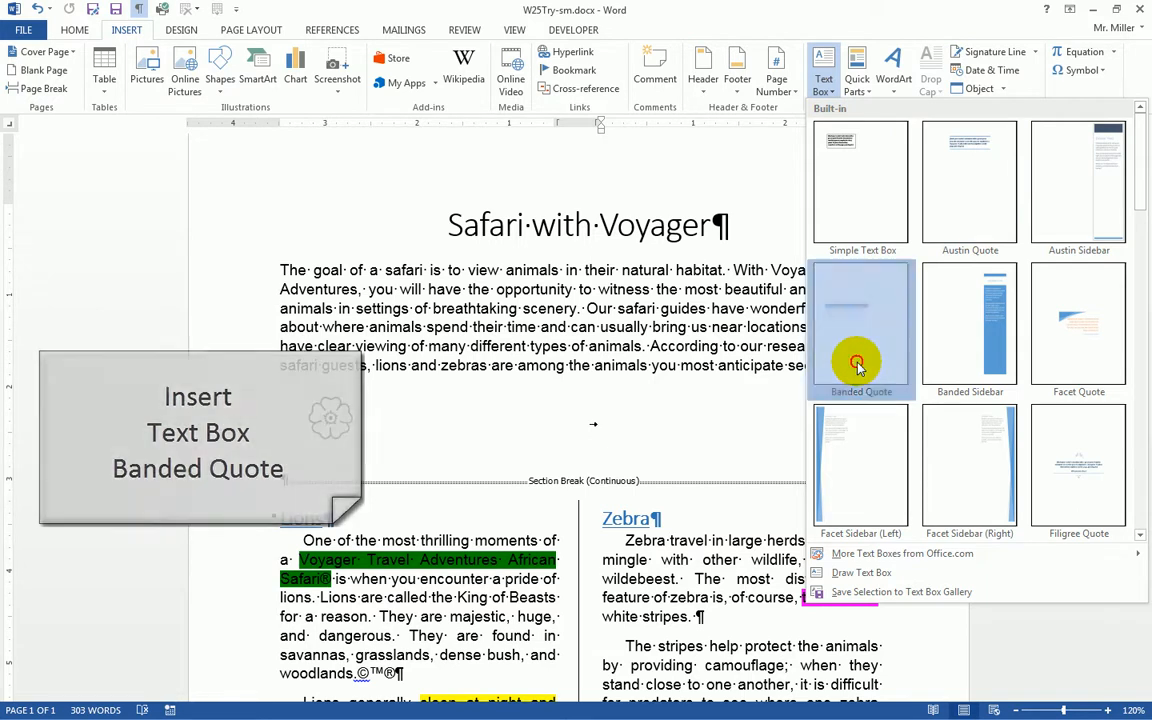
pyautogui.click(857, 368)
pyautogui.scroll(4, 857, 374)
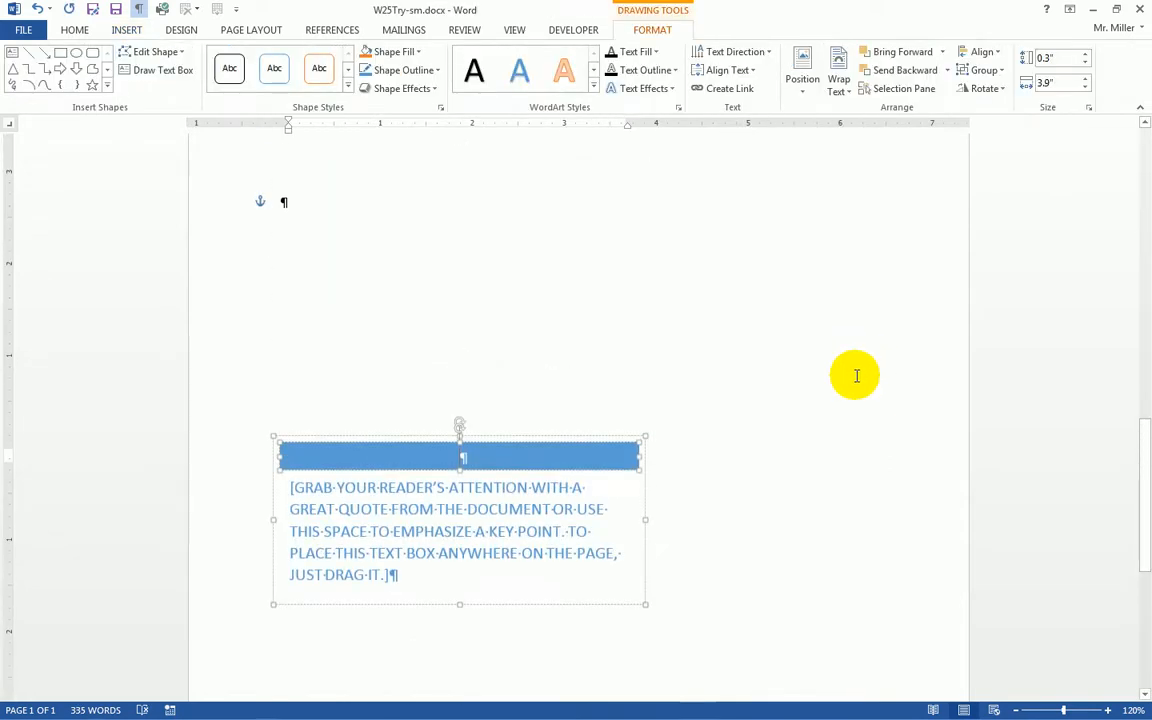
pyautogui.scroll(3, 855, 379)
pyautogui.scroll(-4, 855, 379)
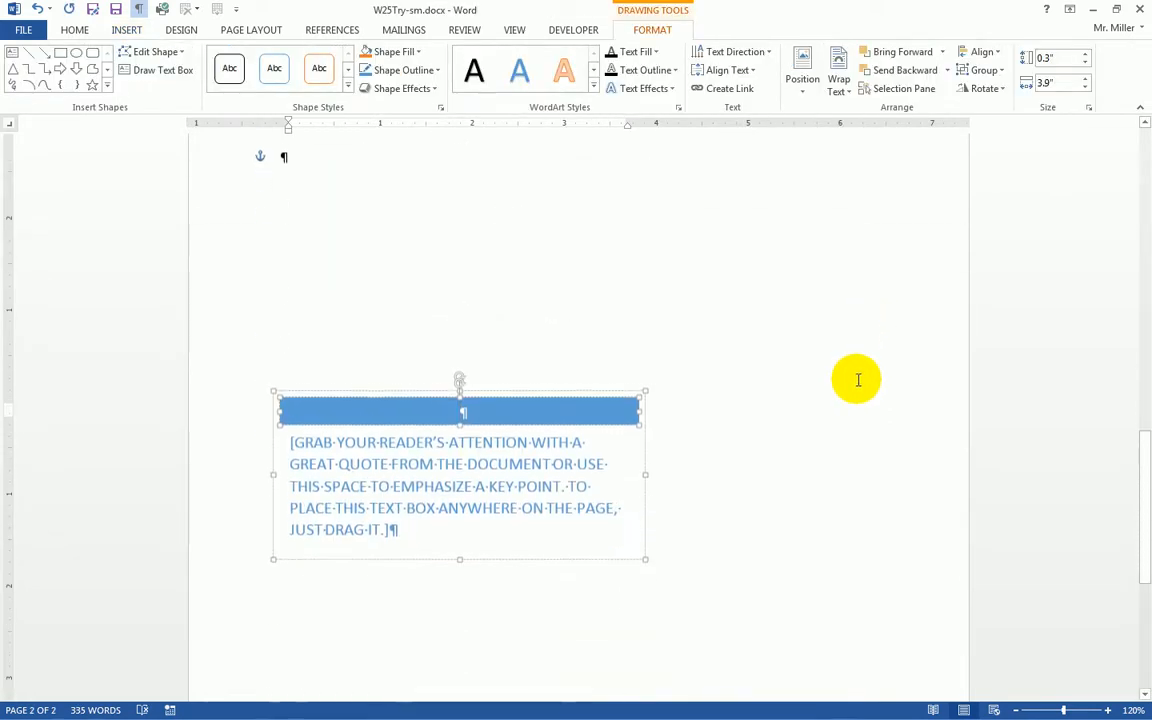
pyautogui.scroll(-2, 849, 376)
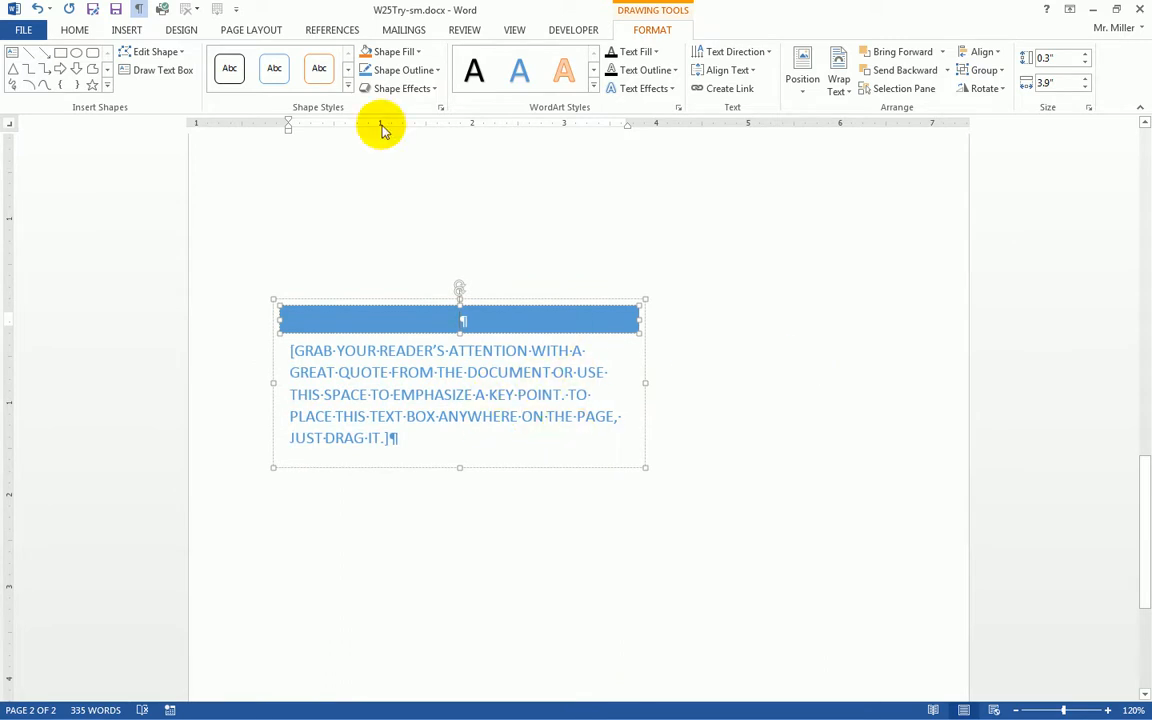
pyautogui.click(38, 10)
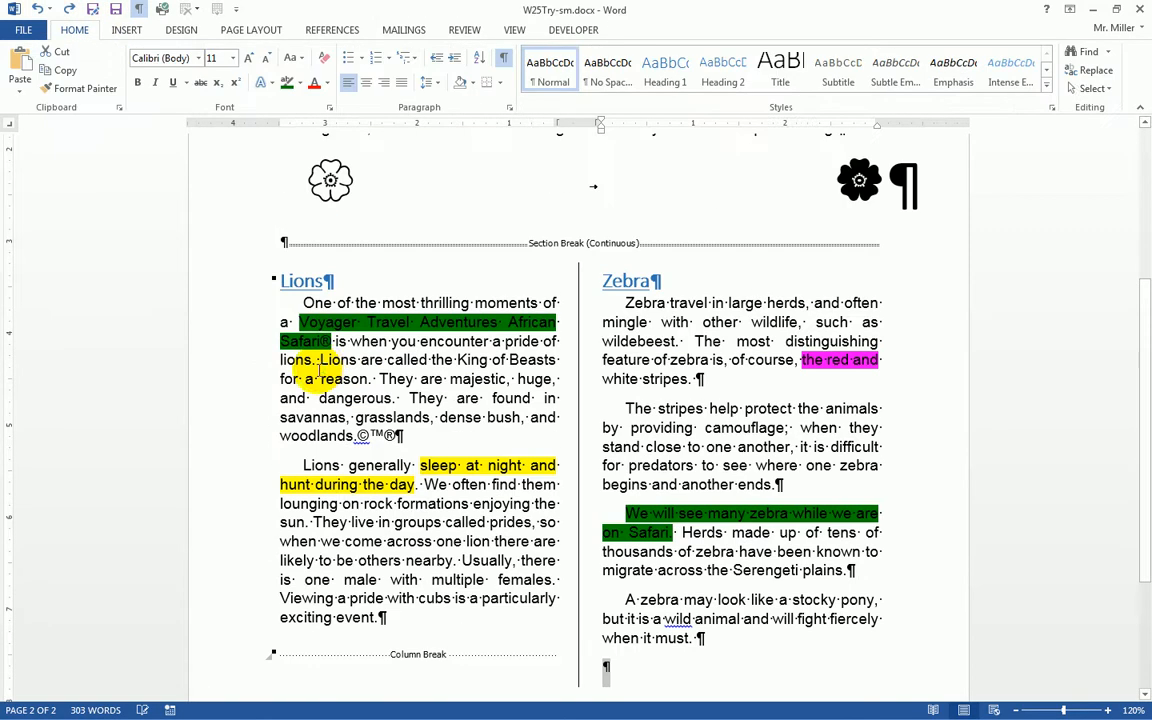
# Insert a Banded Quote text box anchored at the start of the "Safari with Voyager" title
pyautogui.scroll(3, 410, 443)
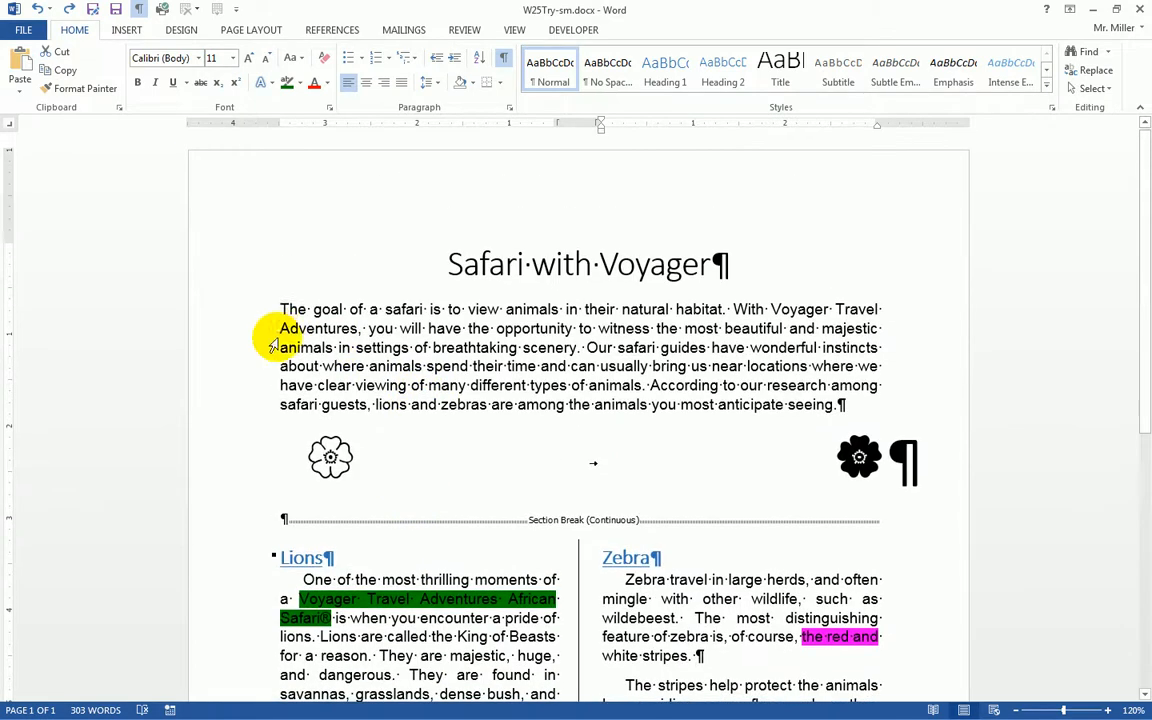
pyautogui.click(450, 265)
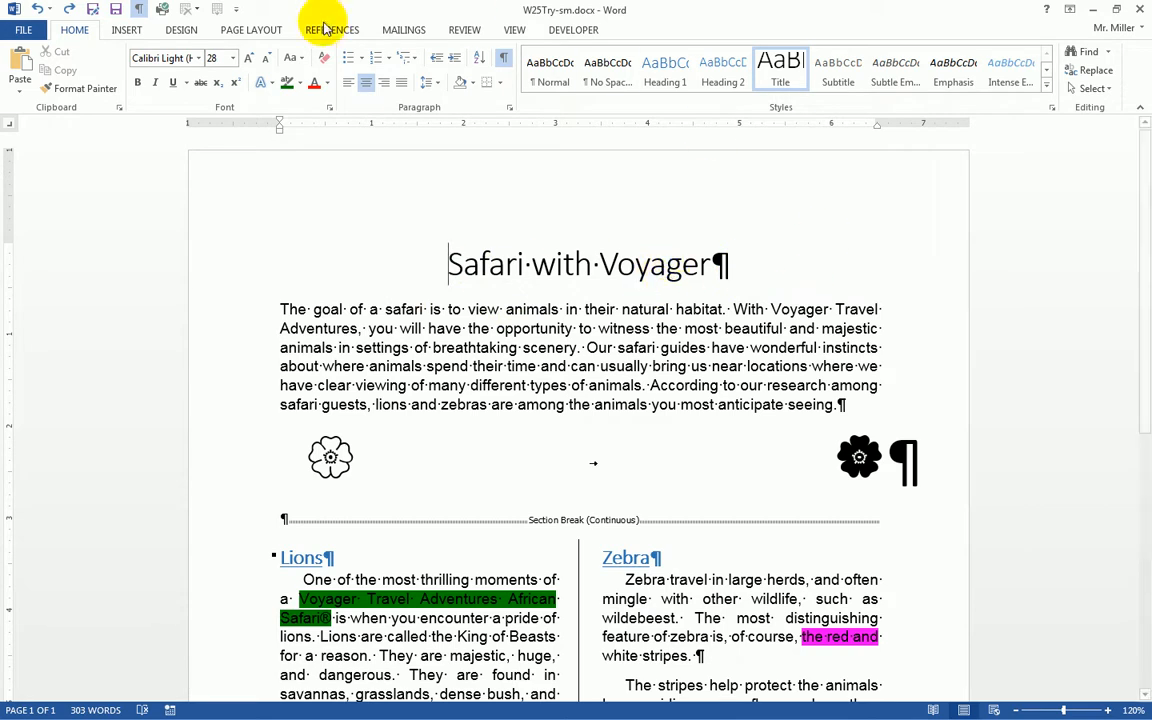
pyautogui.click(122, 30)
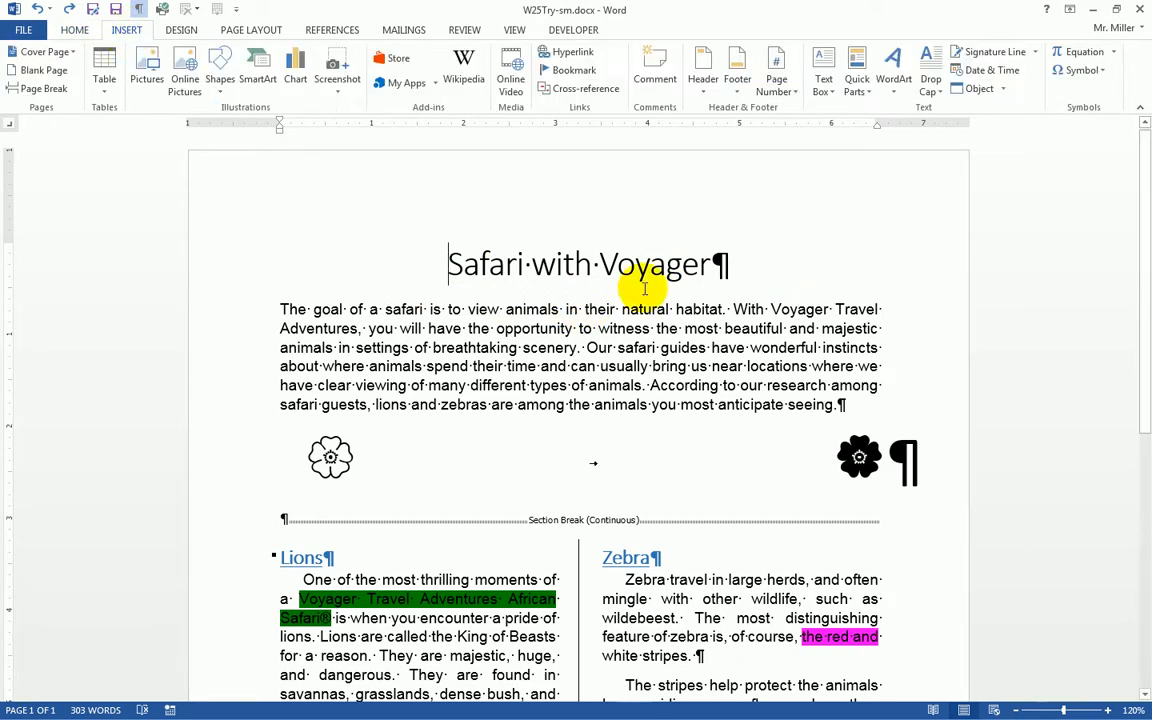
pyautogui.click(823, 84)
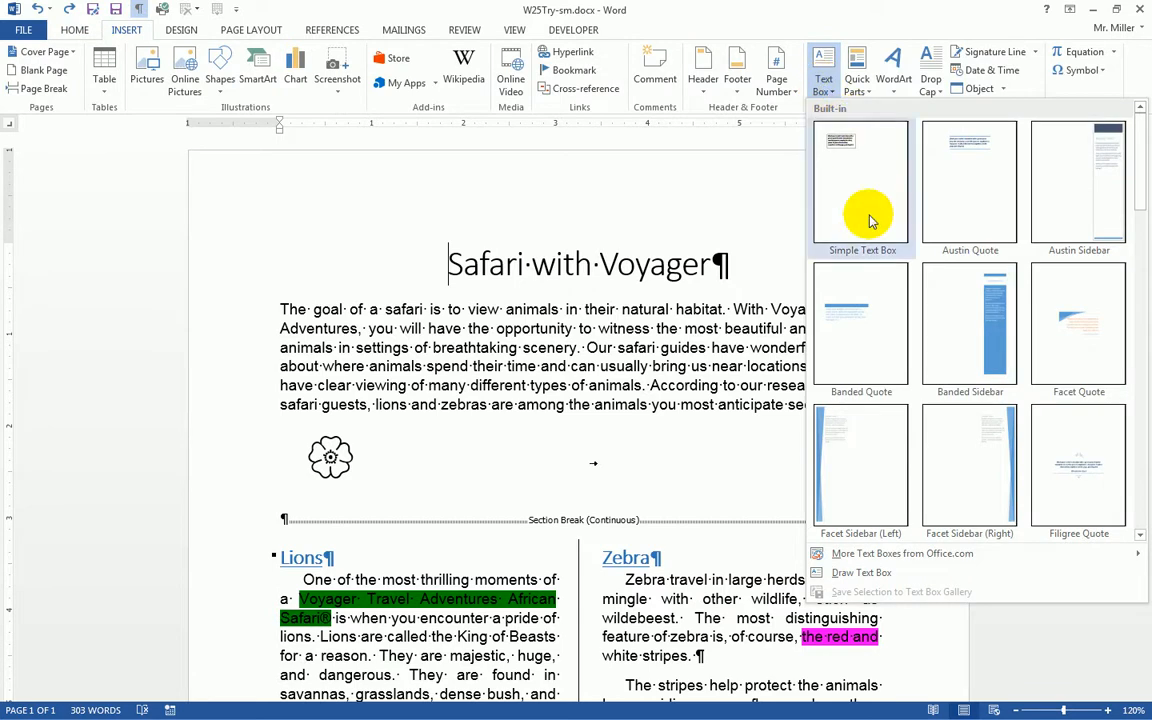
pyautogui.click(864, 326)
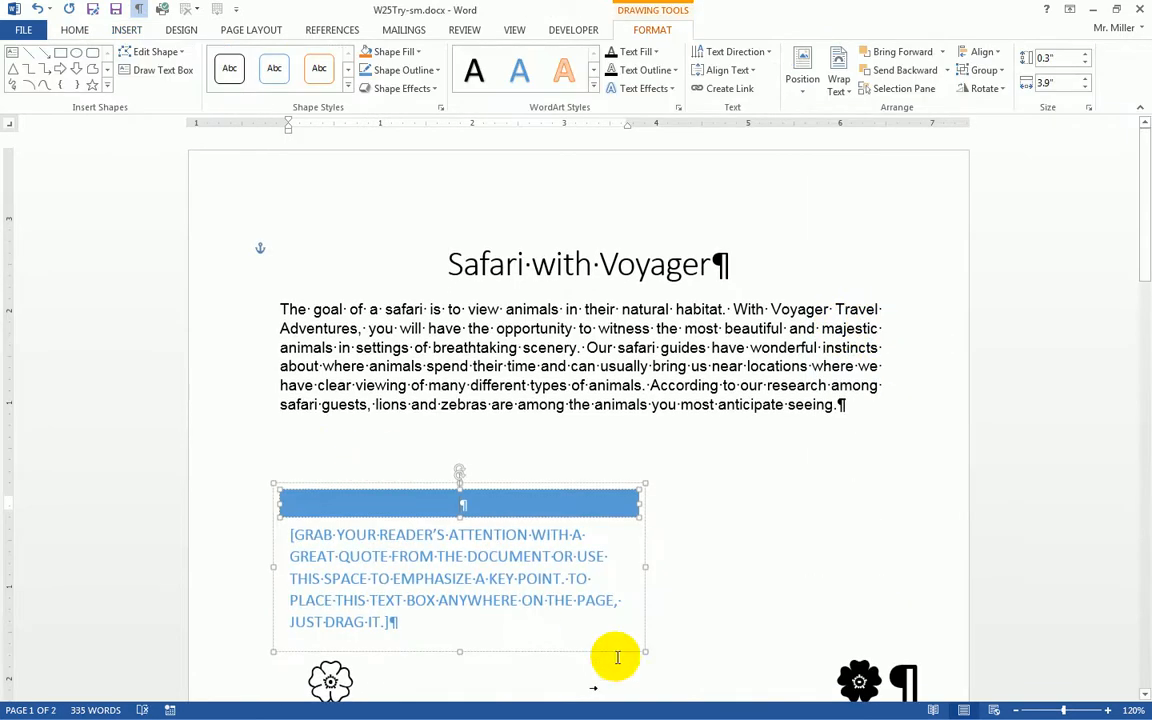
# Enter "TRAVAL TIP" as the heading in the blue band of the Banded Quote text box
pyautogui.scroll(-3, 540, 600)
pyautogui.scroll(-2, 540, 590)
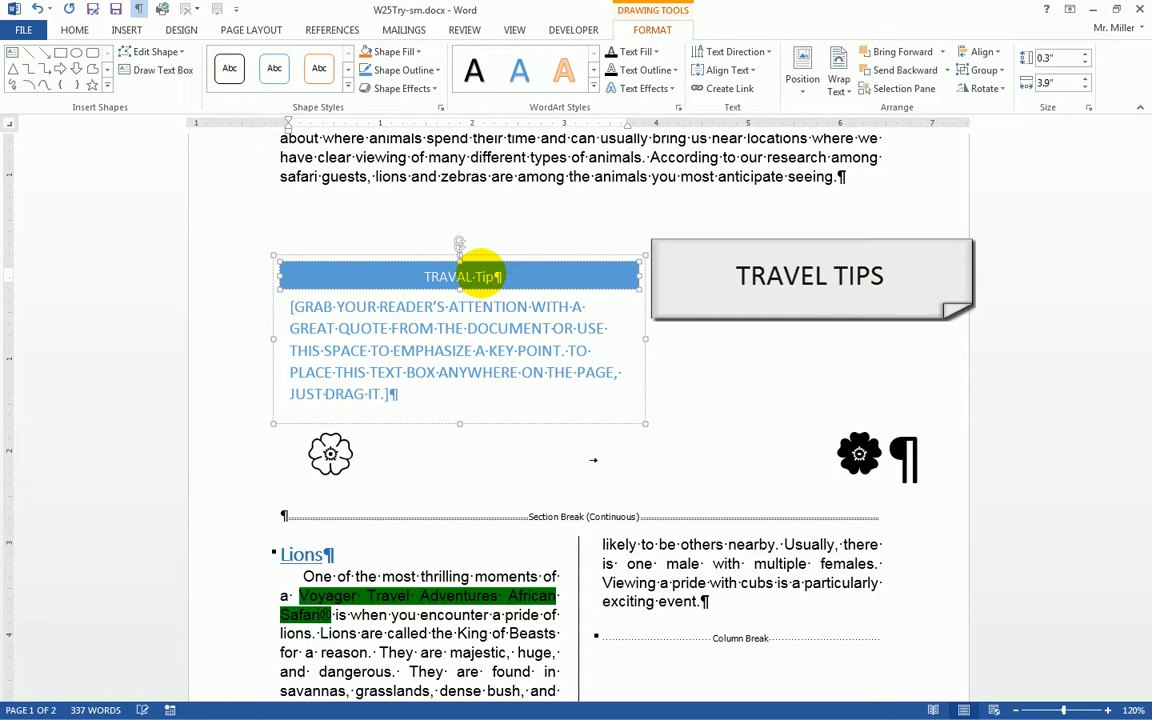
pyautogui.write('IP')
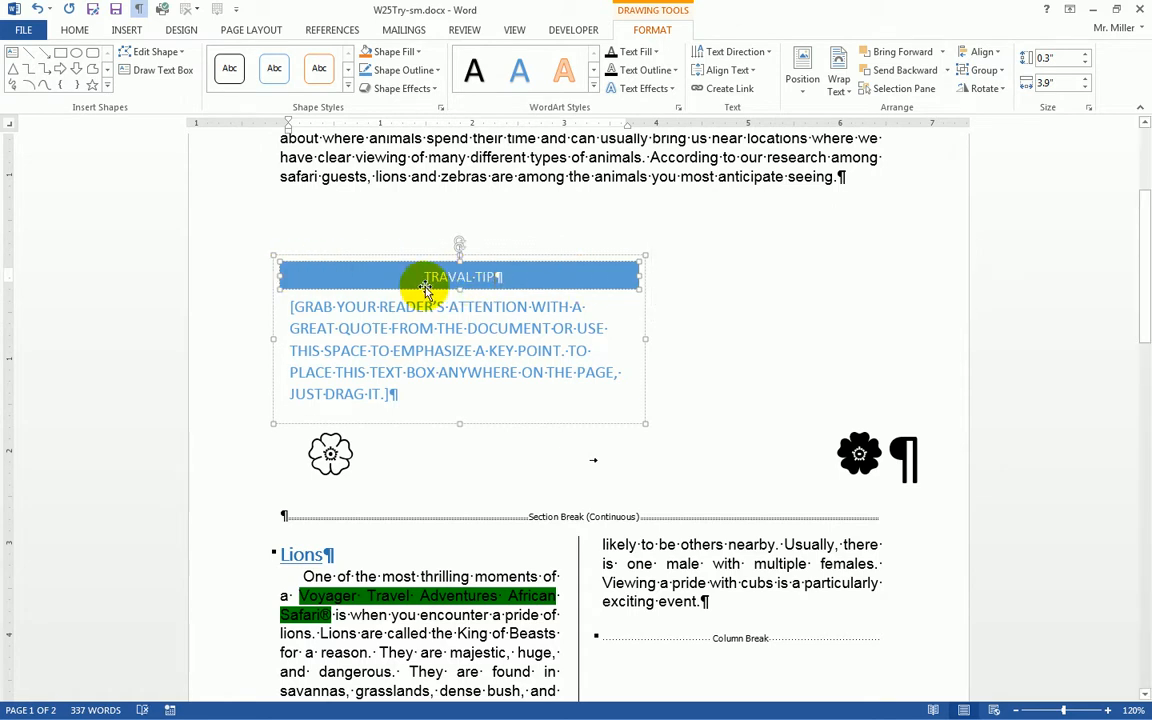
# Make the "TRAVAL TIP" heading bold and select the whole text box for shape formatting
pyautogui.moveTo(425, 276); pyautogui.dragTo(496, 266)
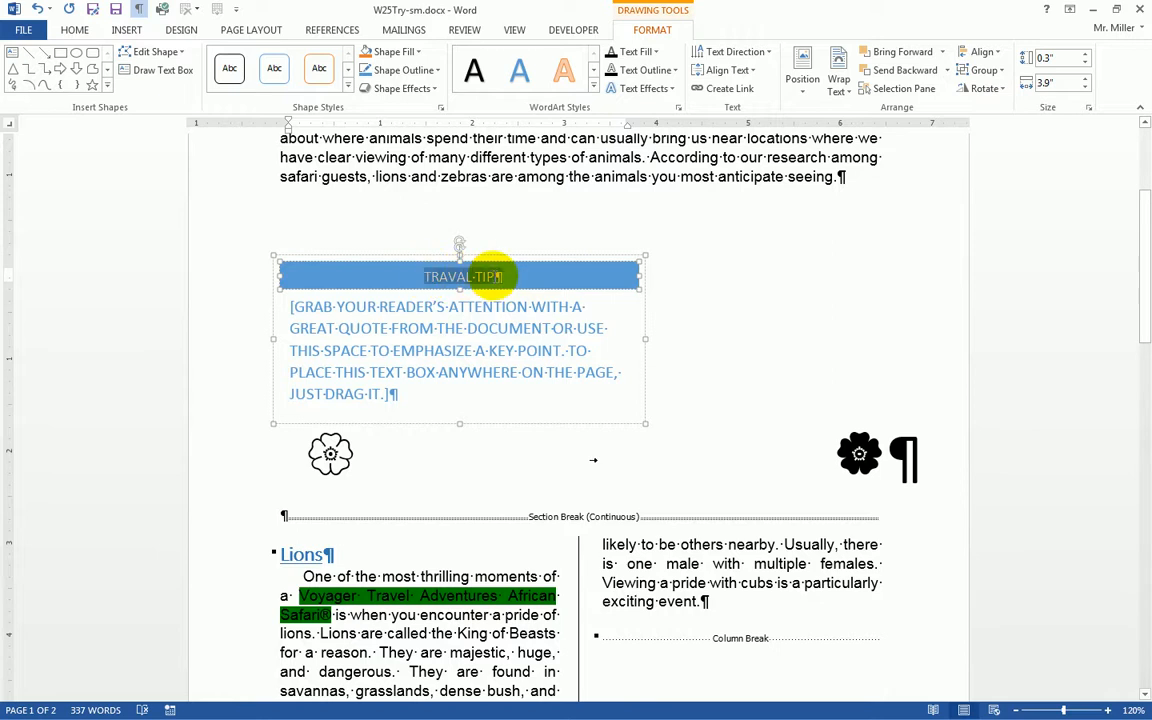
pyautogui.click(78, 31)
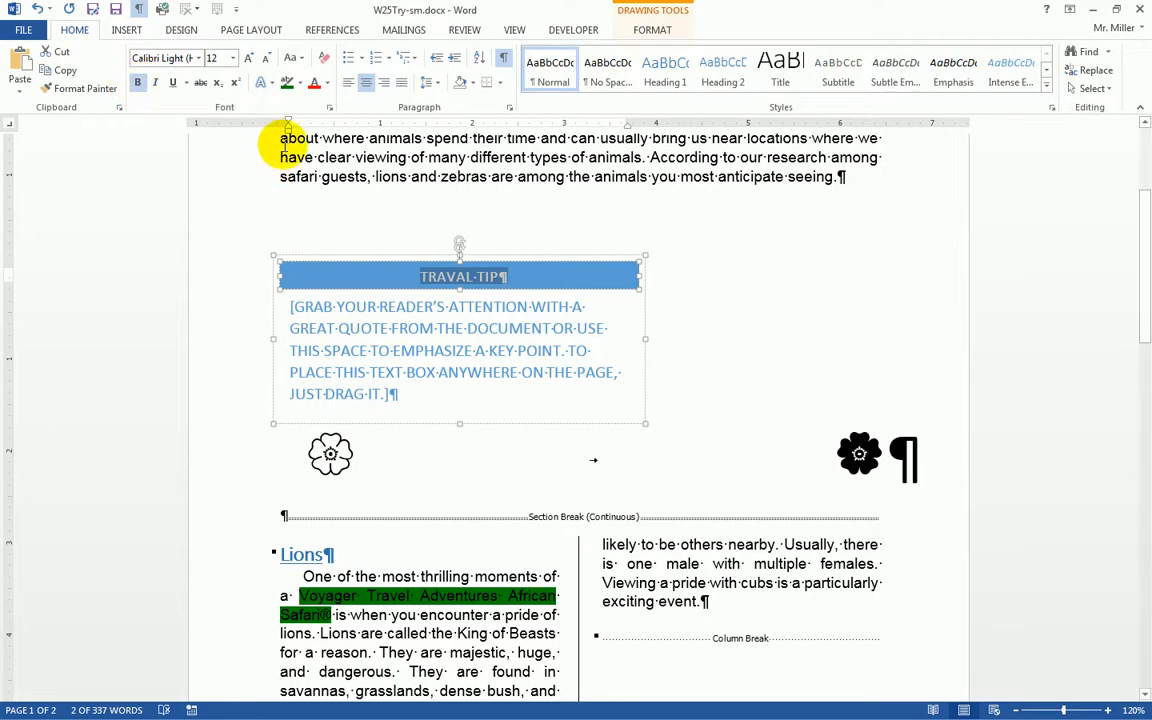
pyautogui.click(546, 283)
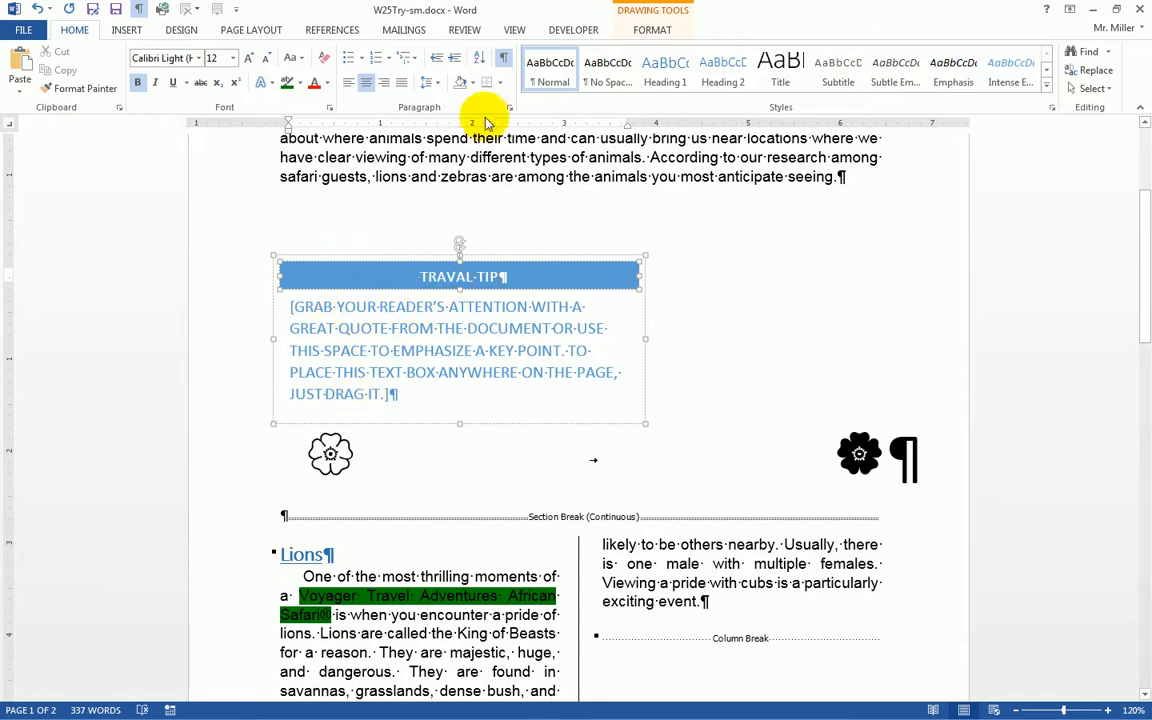
pyautogui.click(652, 30)
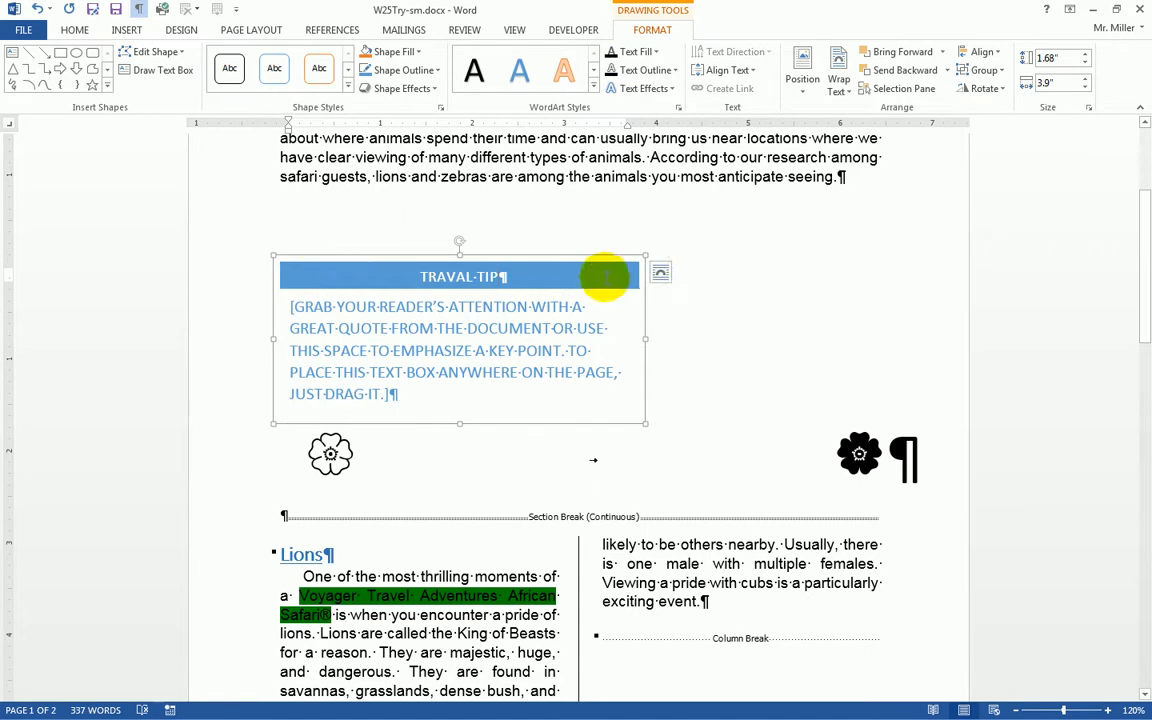
pyautogui.click(425, 280)
pyautogui.click(383, 332)
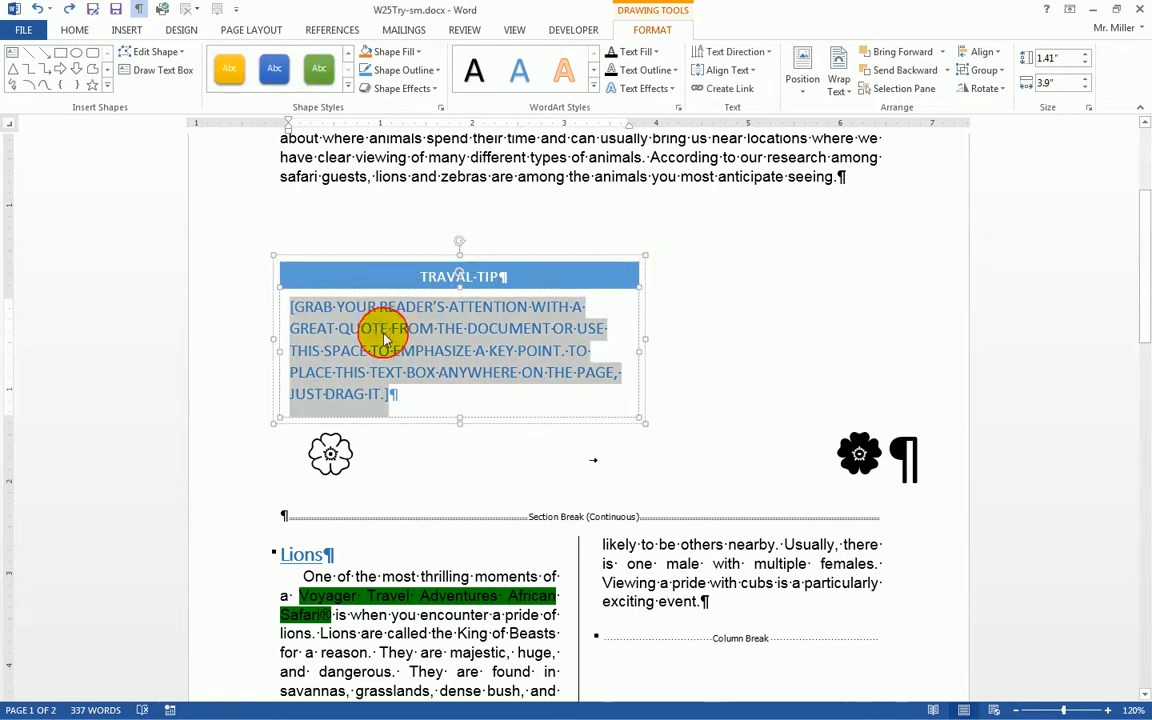
pyautogui.tripleClick(375, 279)
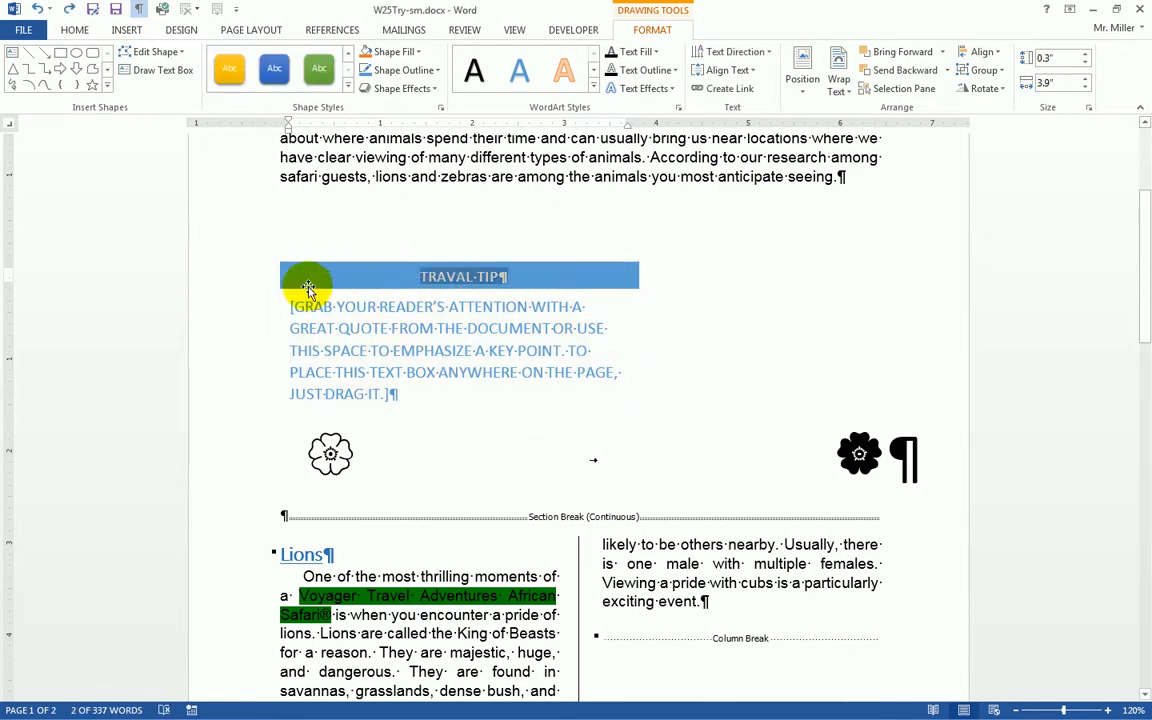
pyautogui.click(378, 372)
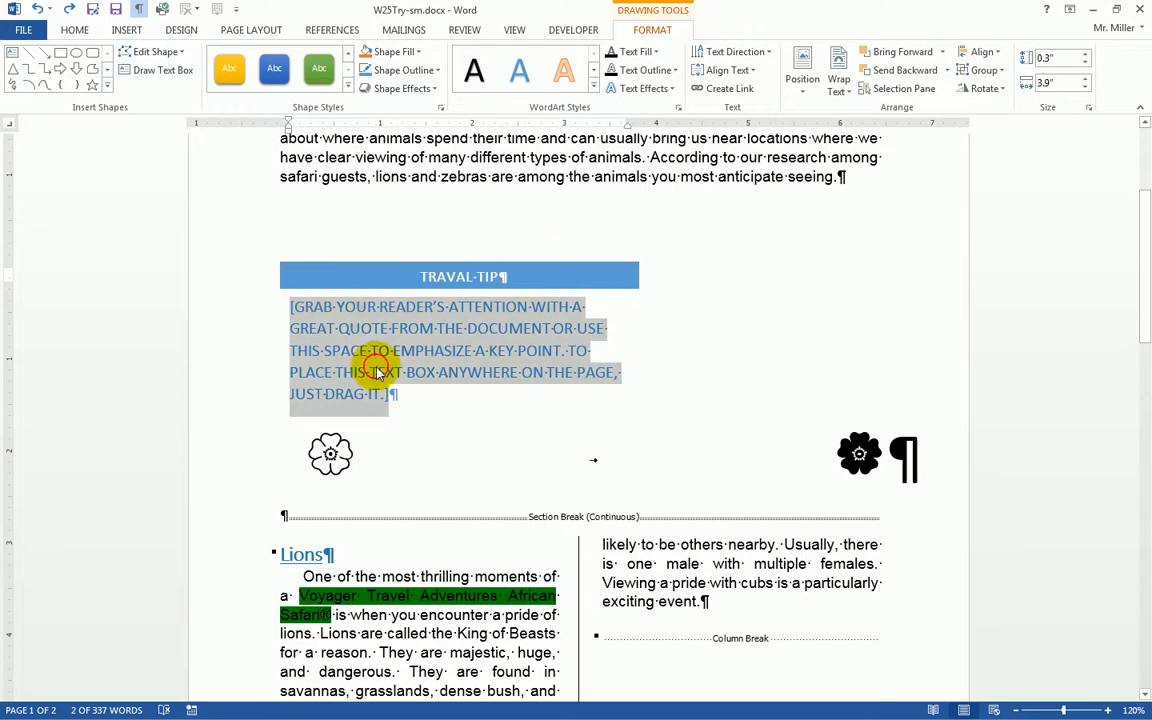
pyautogui.click(275, 257)
pyautogui.click(275, 257)
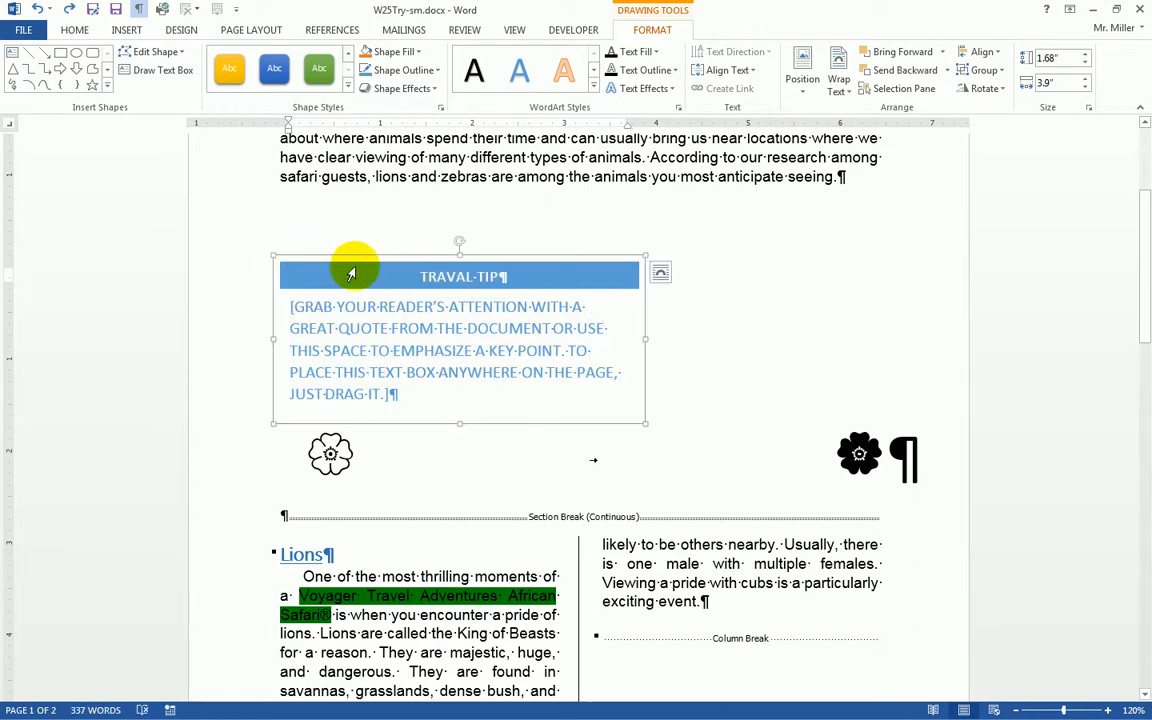
pyautogui.click(347, 279)
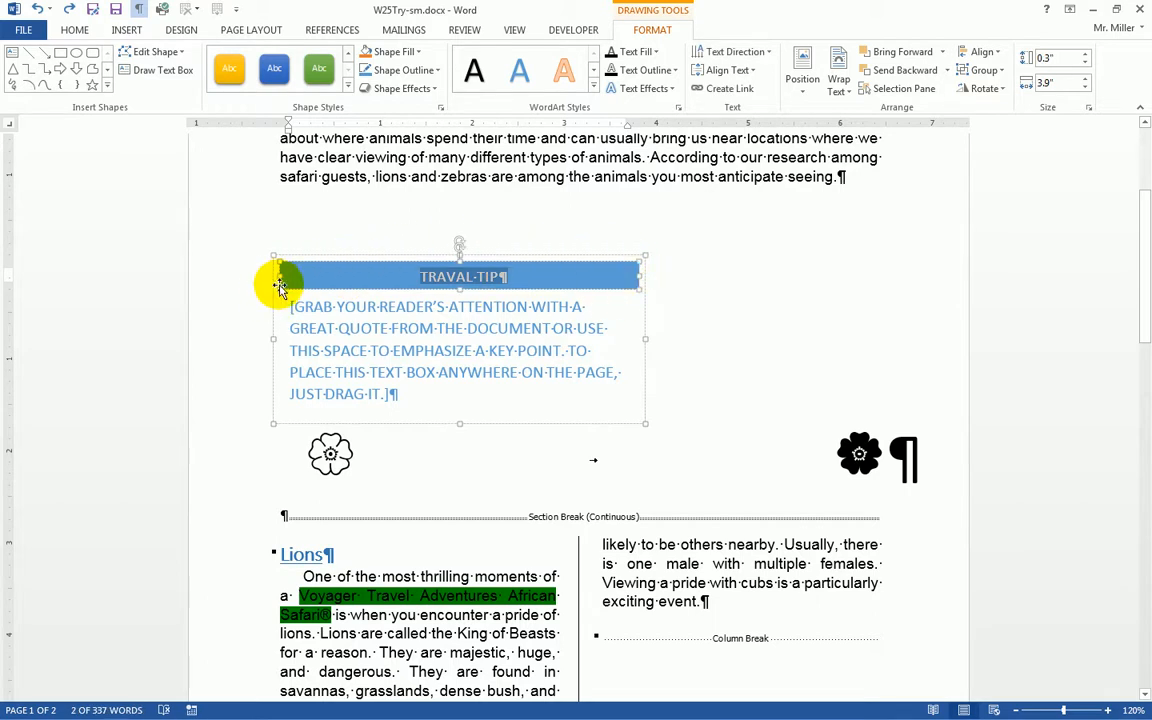
pyautogui.click(305, 302)
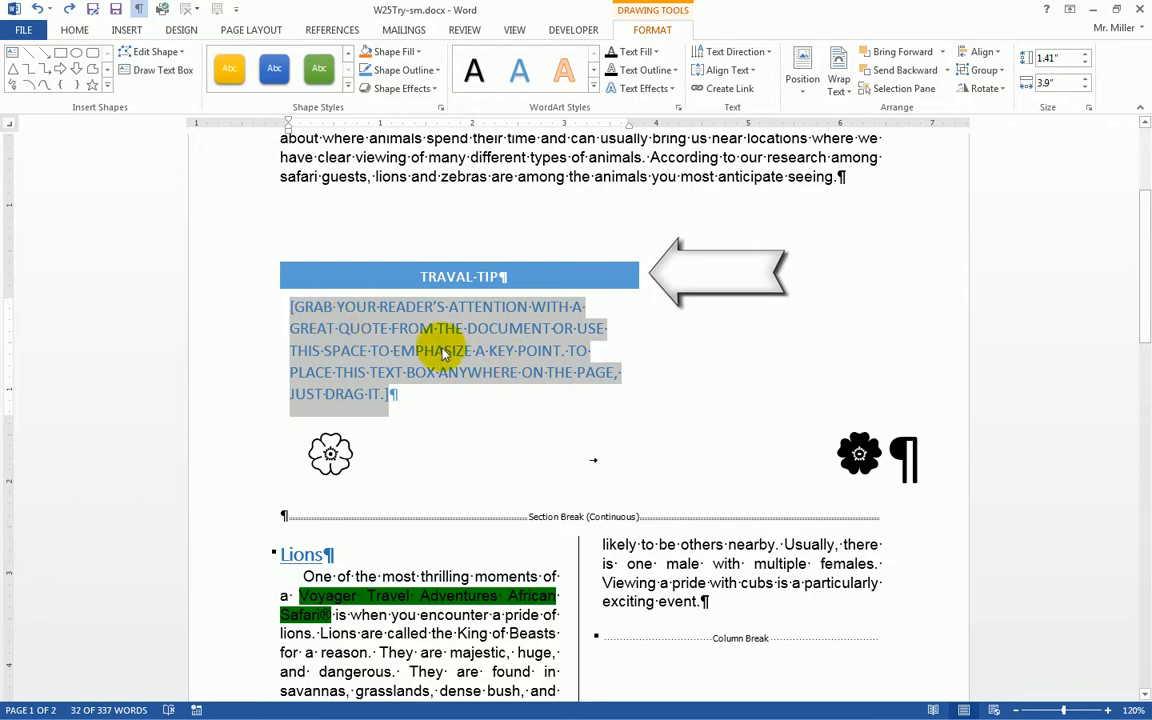
# Apply the Intense Effect - Green, Accent 6 shape style to the "TRAVAL TIP" heading band
pyautogui.click(330, 275)
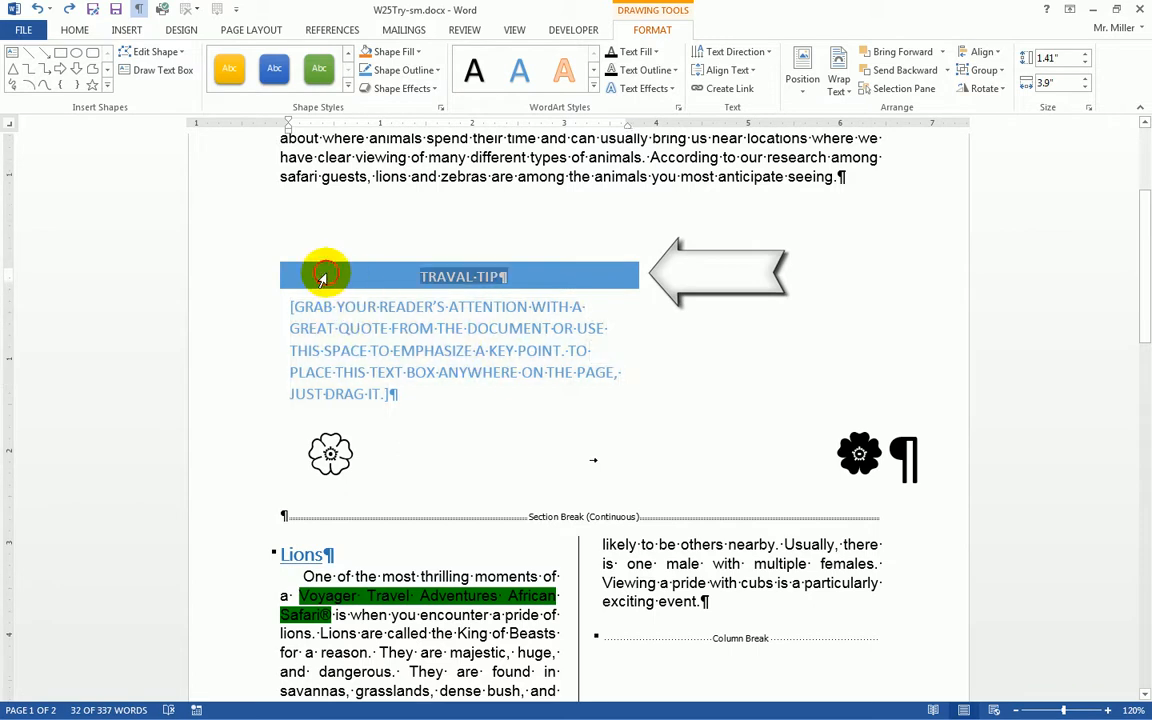
pyautogui.click(558, 259)
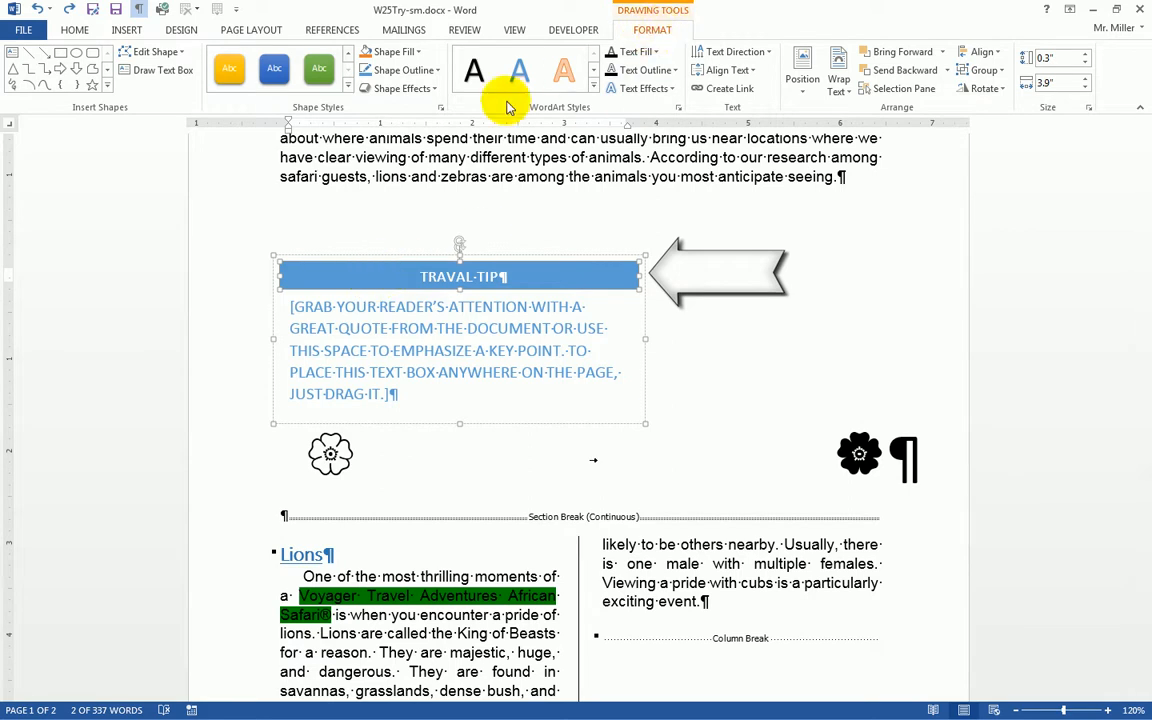
pyautogui.click(350, 86)
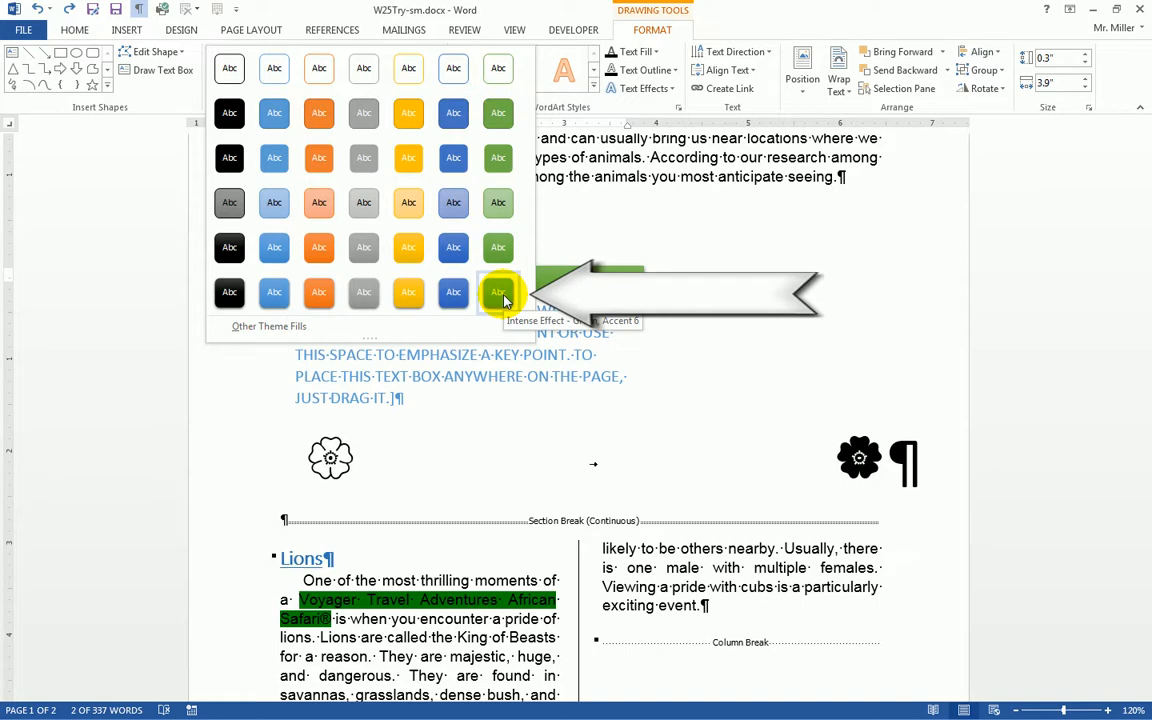
pyautogui.click(503, 298)
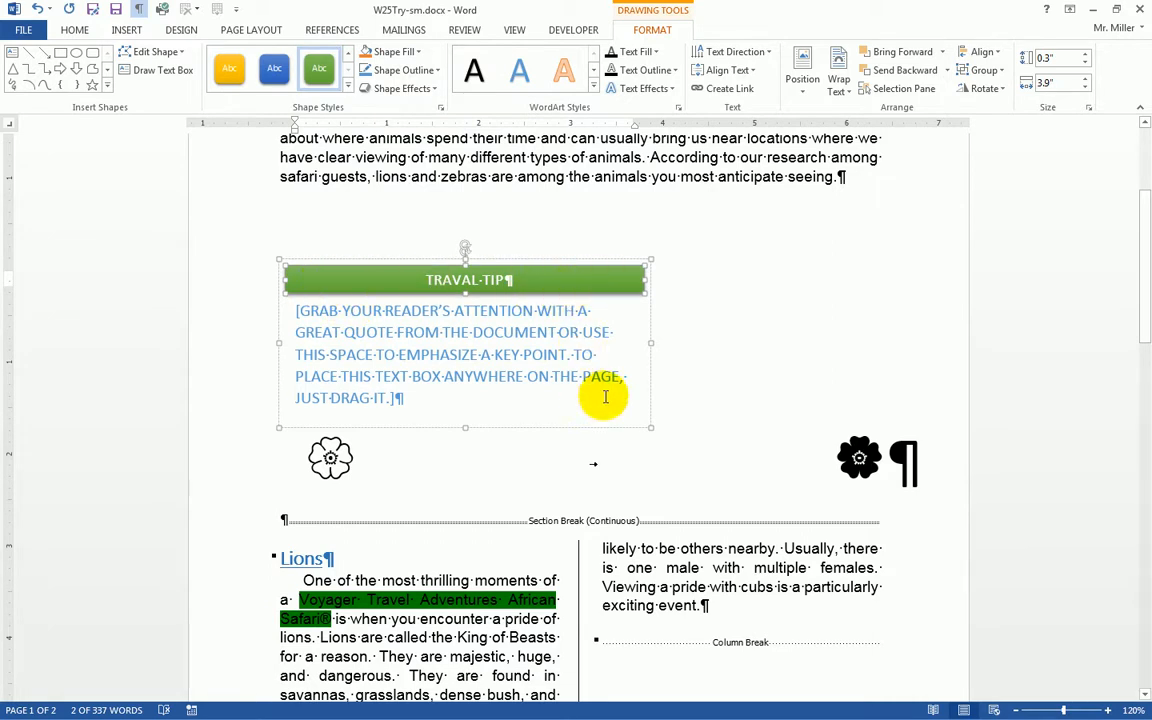
# Set the text fill of the quote placeholder below the heading to Green, Accent 6, Darker 50%, and deselect the text box
pyautogui.click(455, 390)
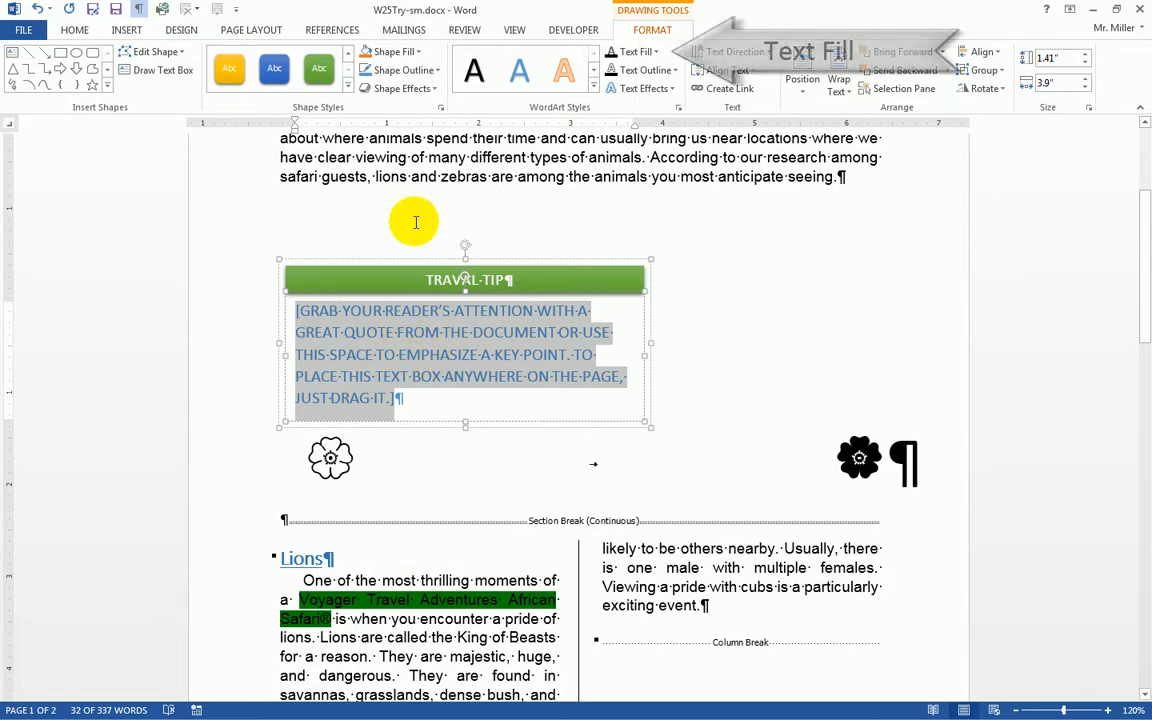
pyautogui.click(636, 55)
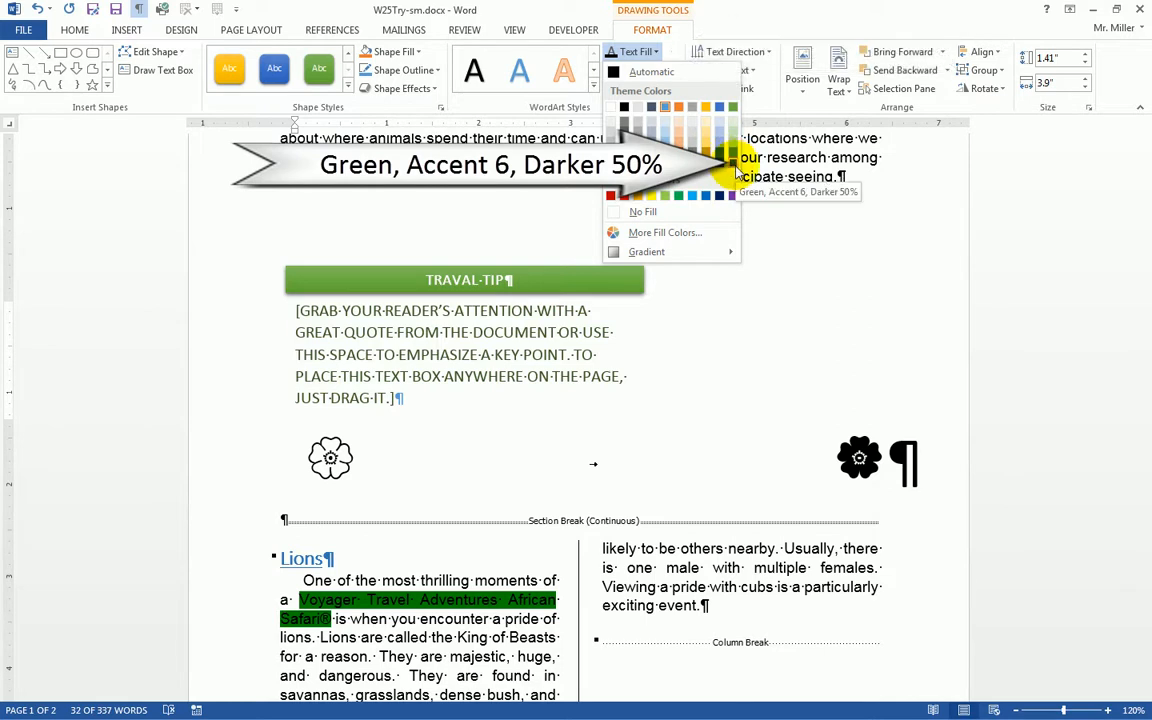
pyautogui.click(734, 170)
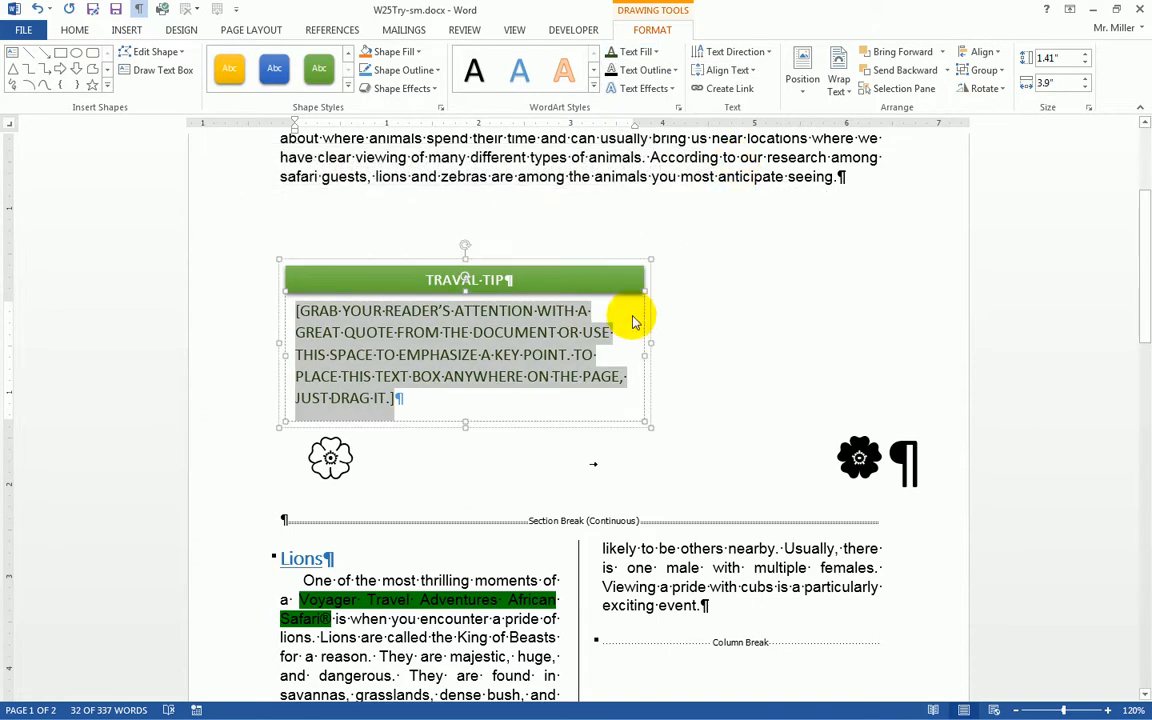
pyautogui.click(710, 320)
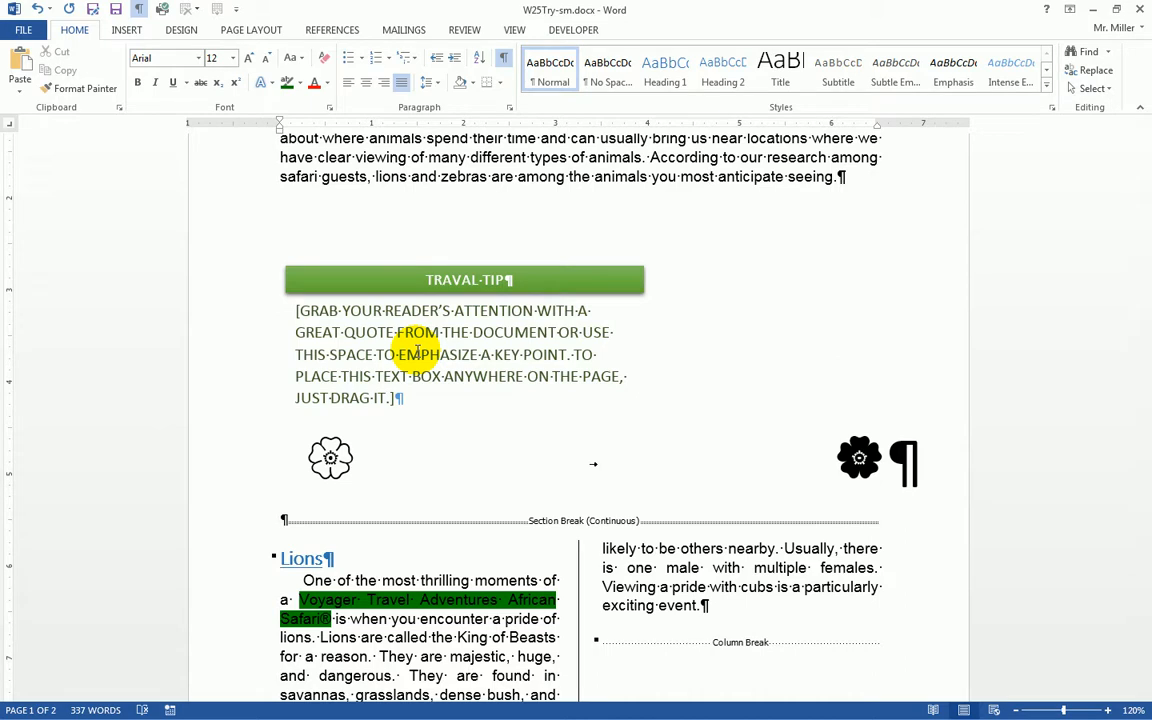
# Select the whole travel tip text box and look through the built-in text box gallery
pyautogui.click(351, 283)
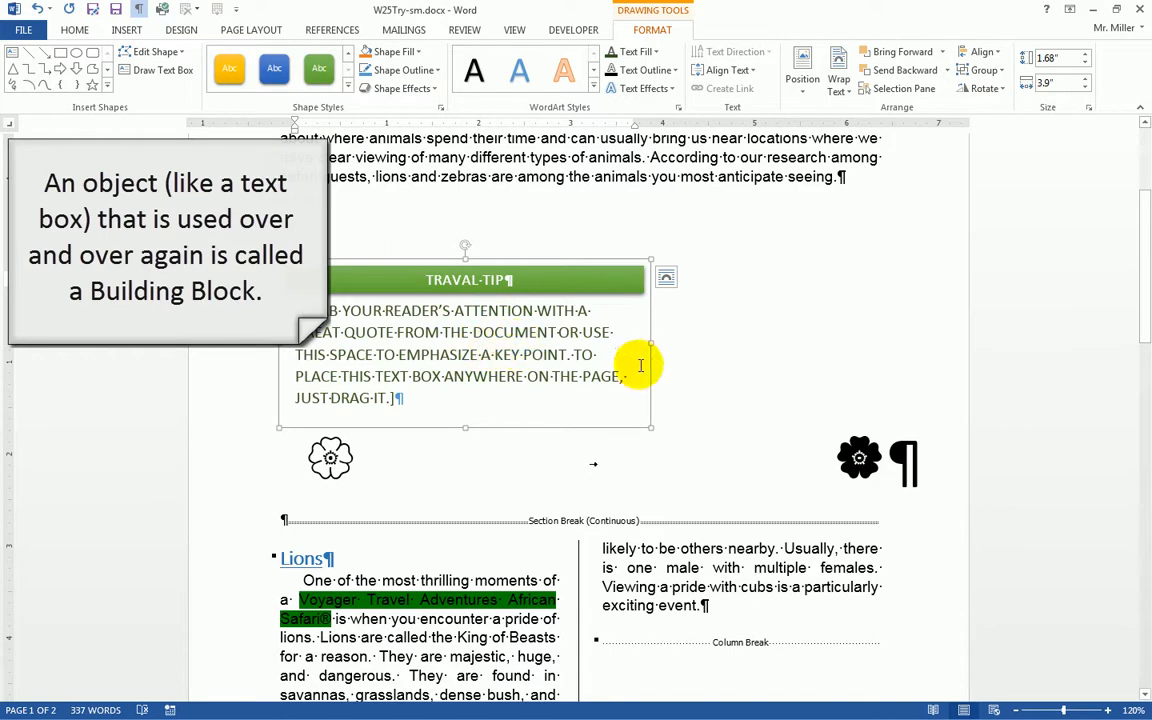
pyautogui.click(125, 30)
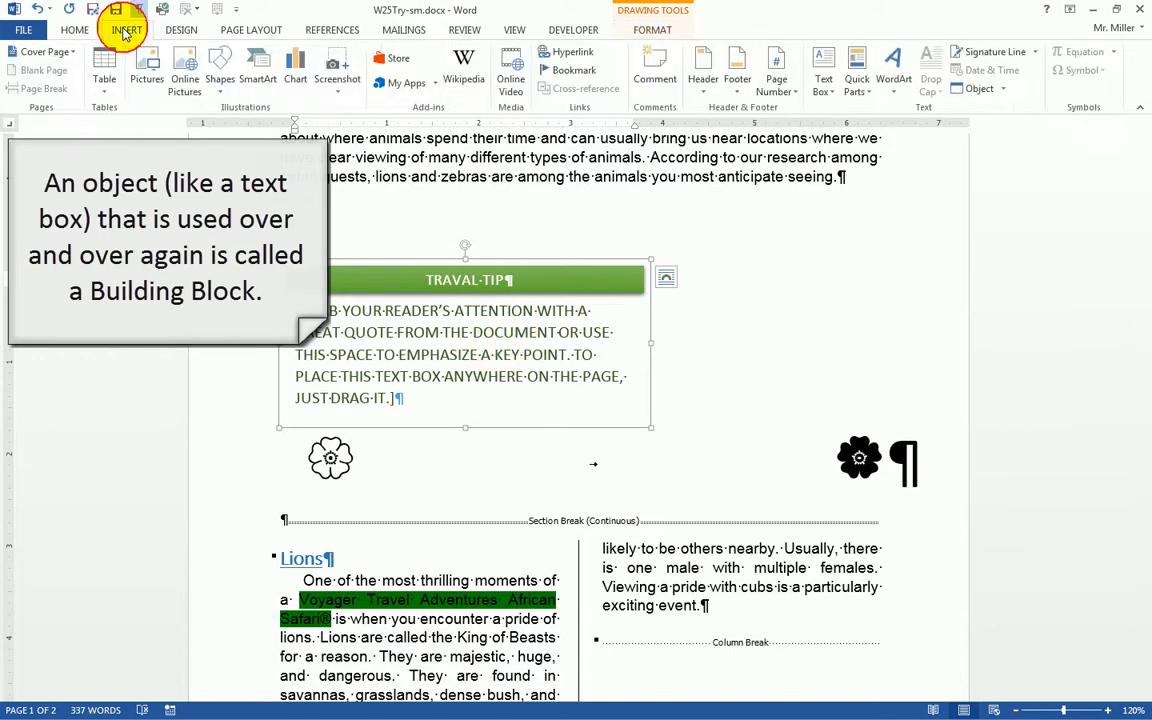
pyautogui.click(823, 76)
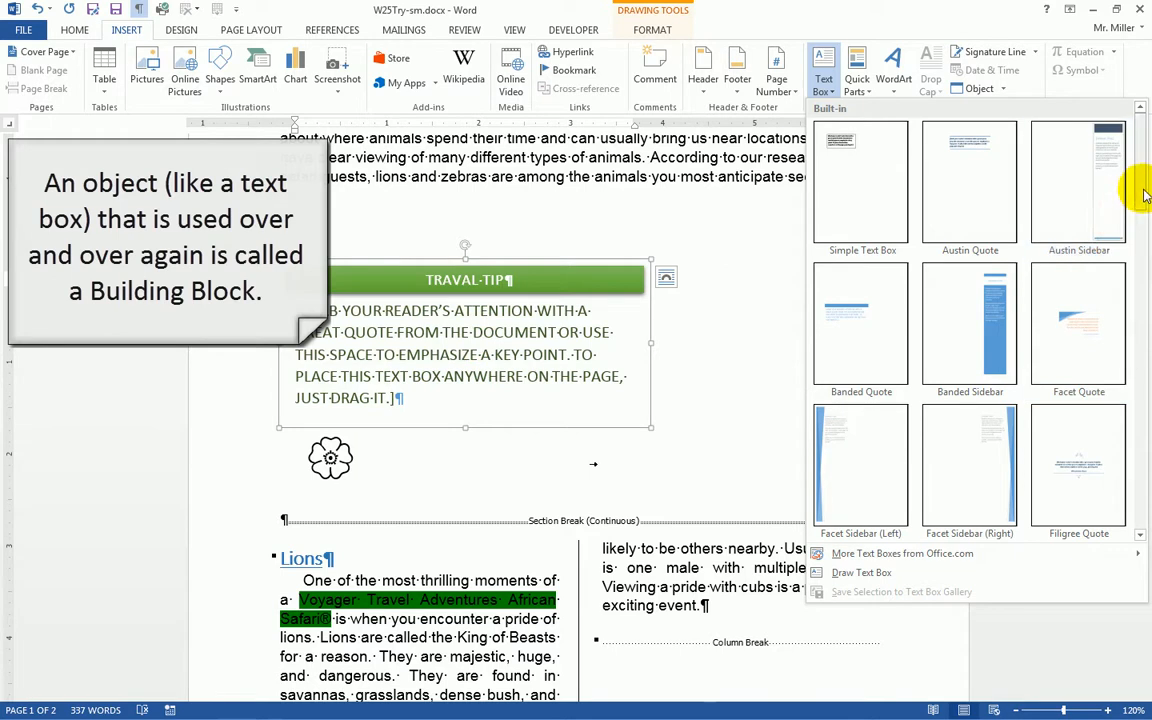
pyautogui.scroll(-1, 1138, 312)
pyautogui.scroll(-4, 1138, 320)
pyautogui.scroll(5, 1139, 231)
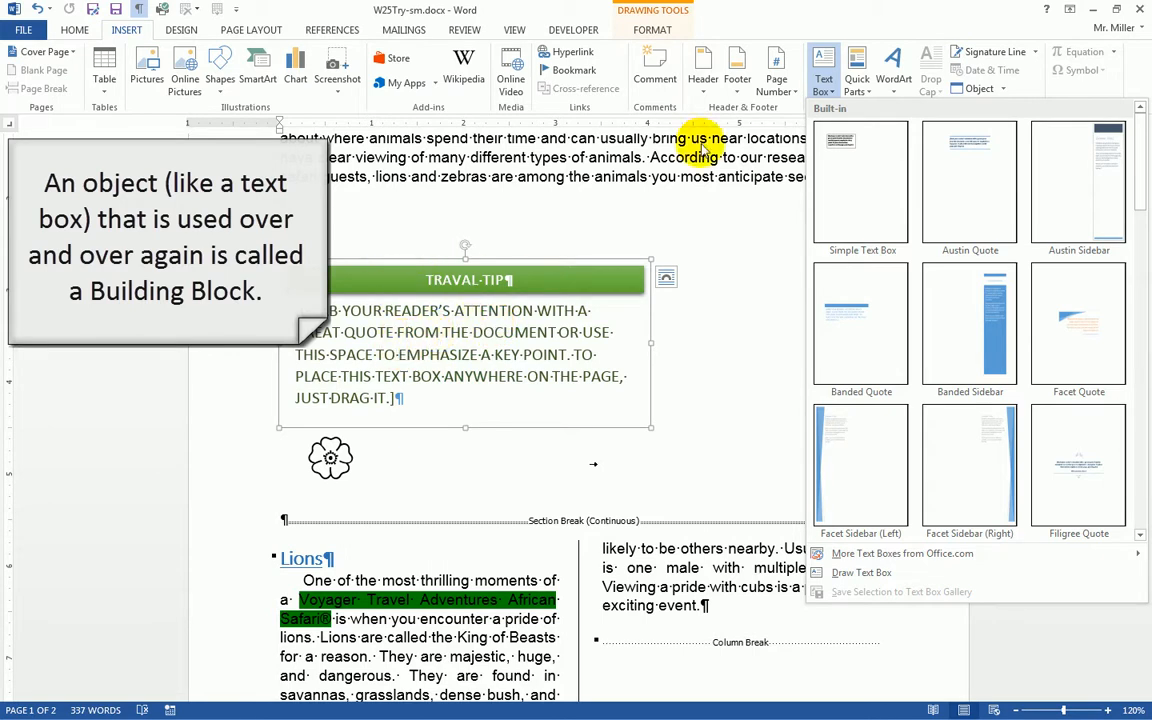
# Start saving the selected text box as a Quick Parts building block and name it "Travel Tips"
pyautogui.click(853, 78)
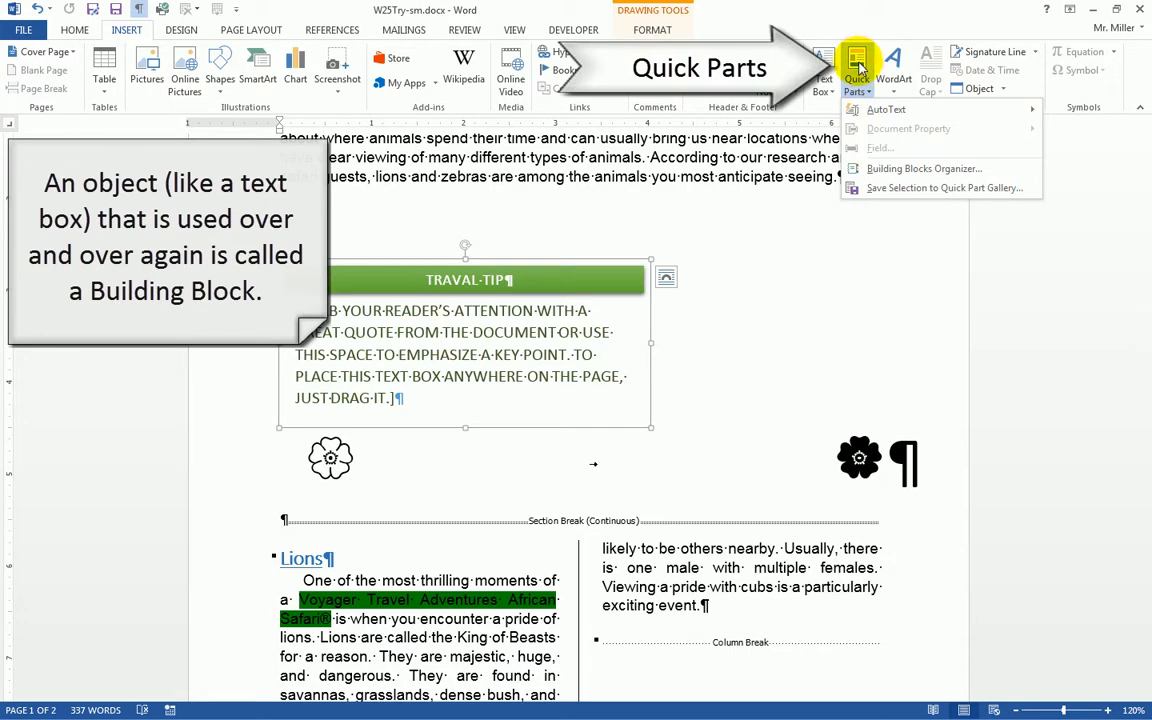
pyautogui.click(572, 252)
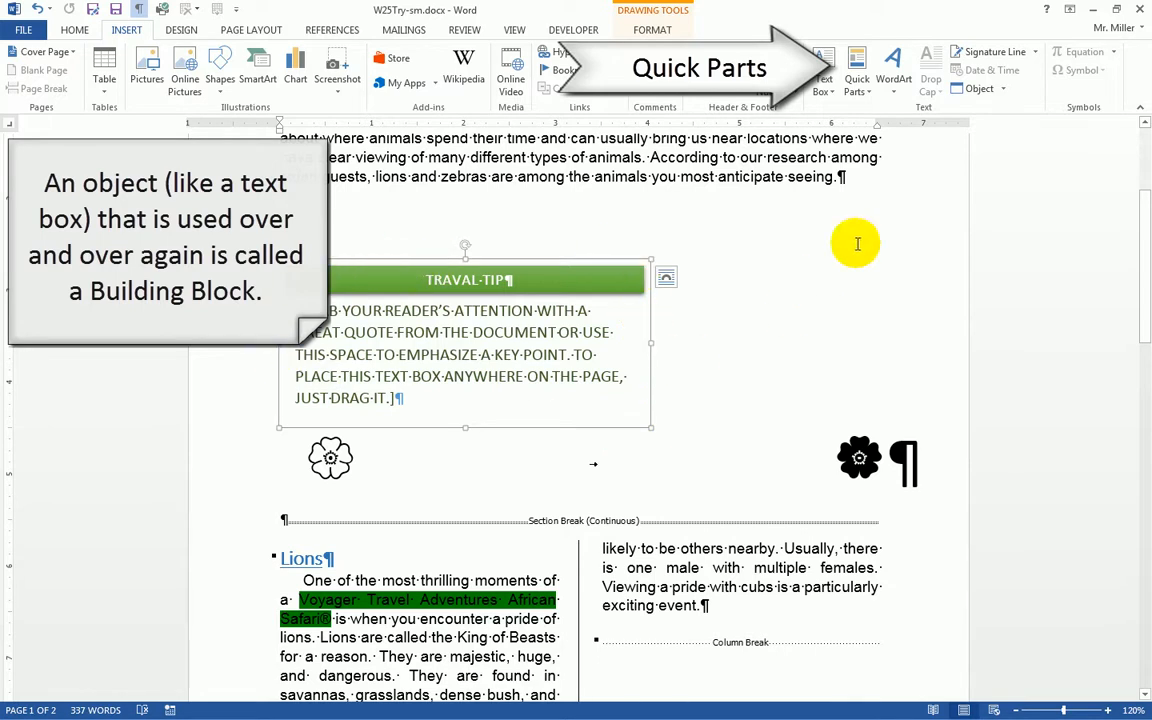
pyautogui.click(862, 88)
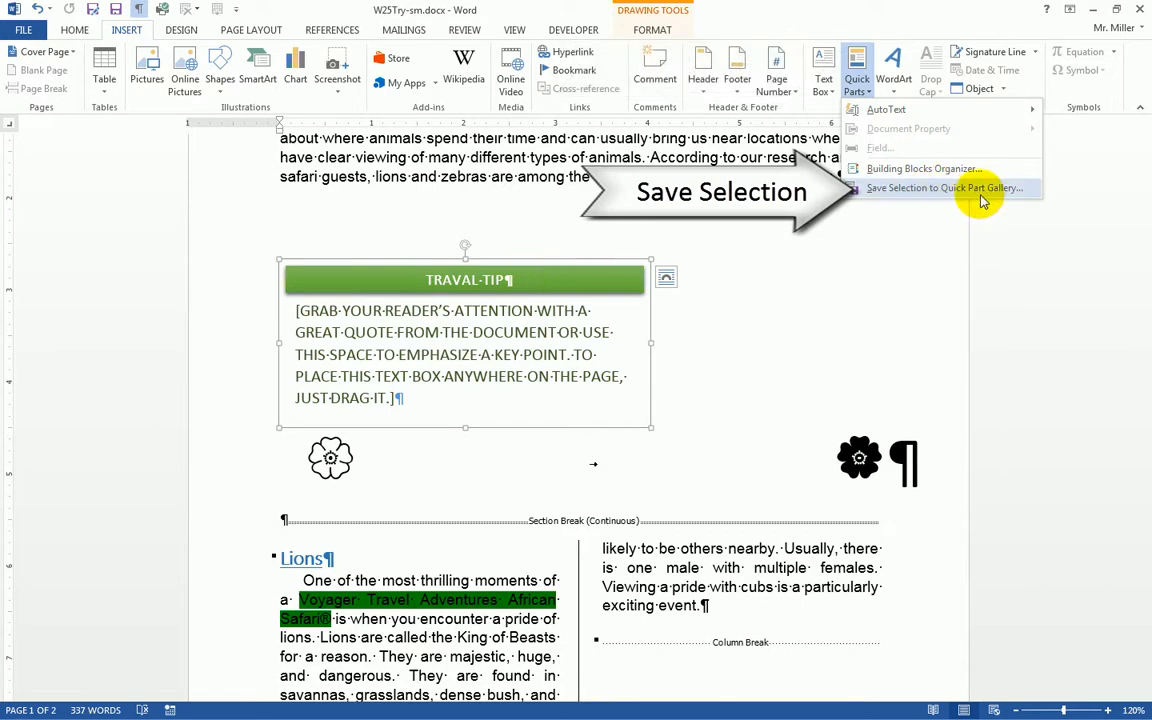
pyautogui.click(958, 197)
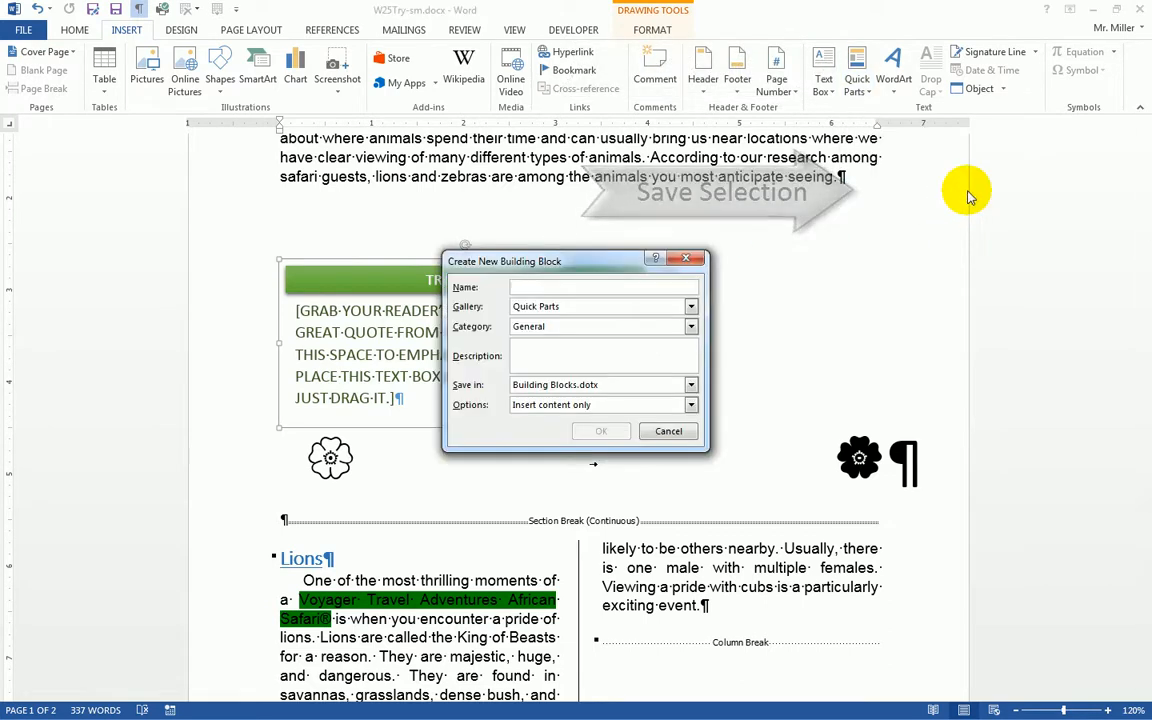
pyautogui.moveTo(584, 257); pyautogui.dragTo(805, 209)
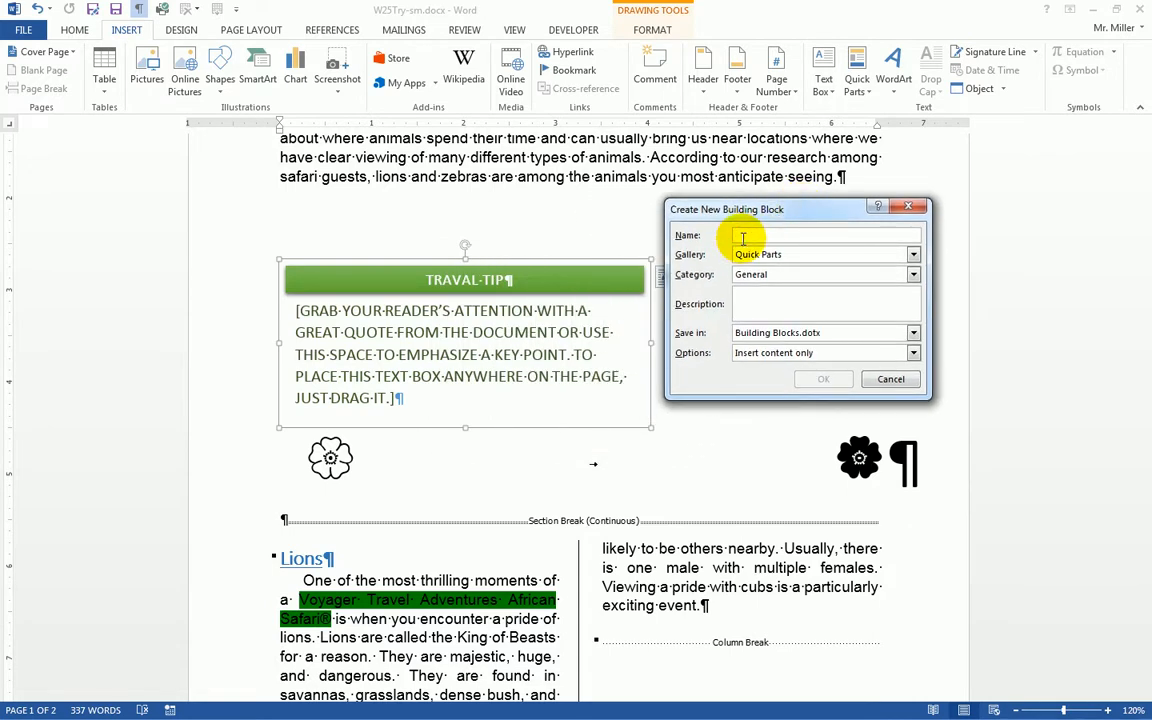
pyautogui.write('Travel Tips')
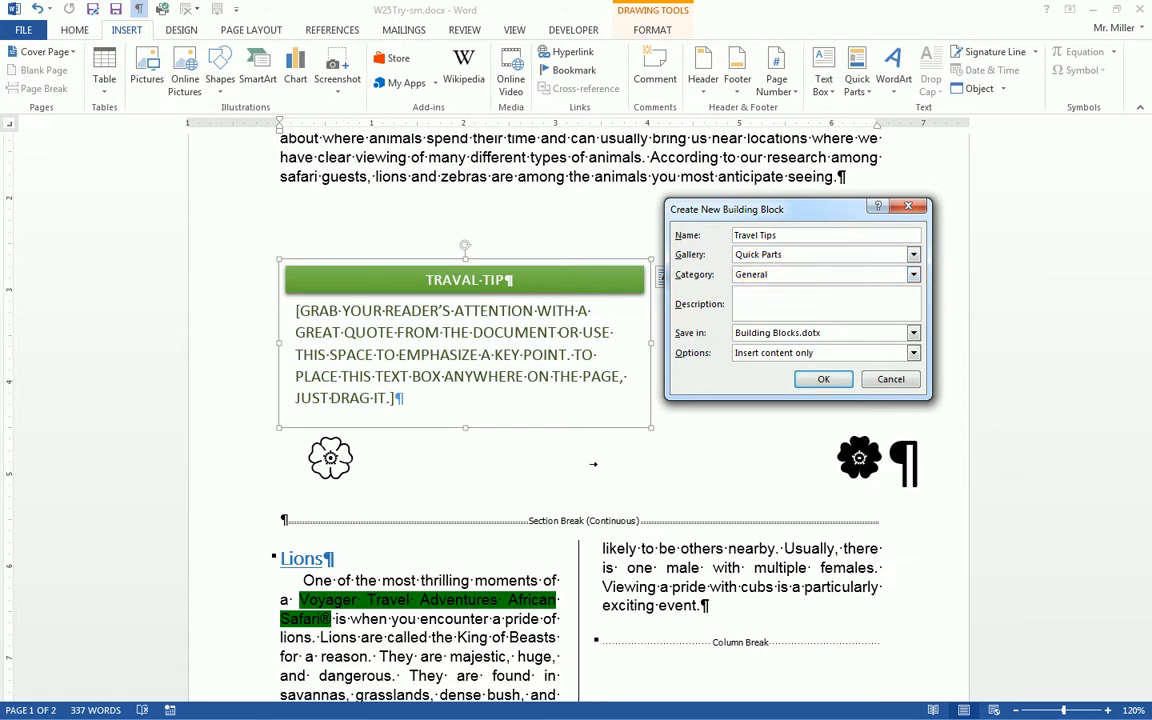
pyautogui.press('Tab')
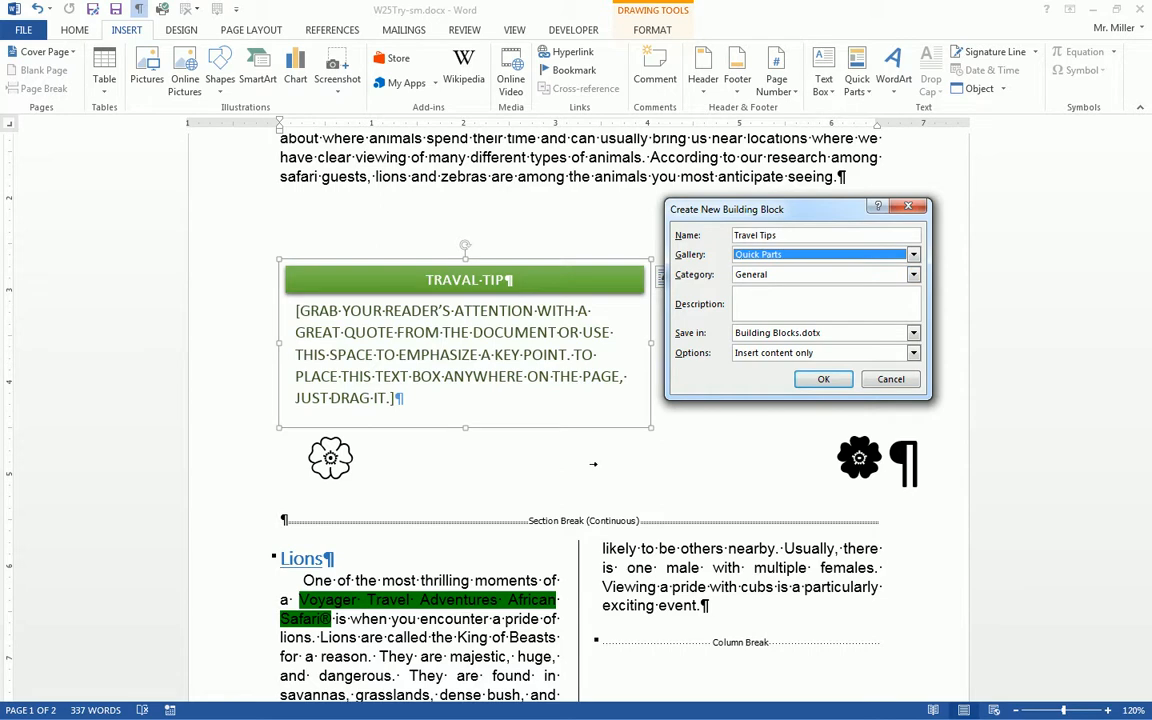
pyautogui.click(768, 234)
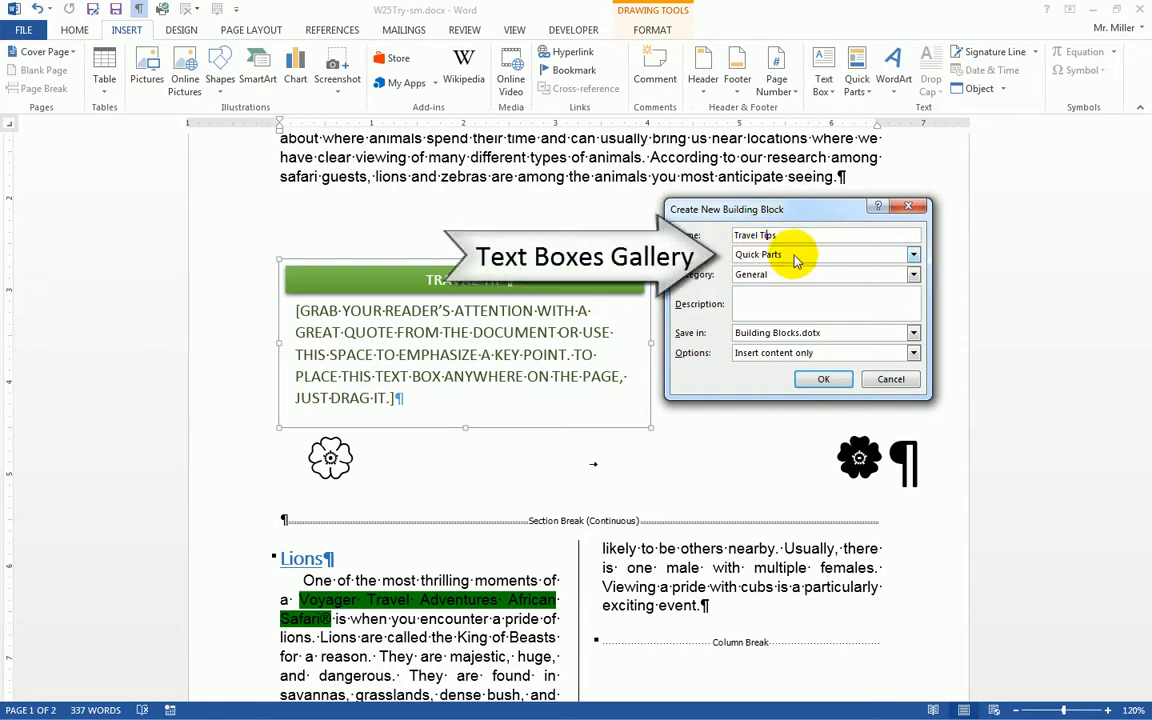
# Assign the building block to the Text Boxes gallery with the description "Voyager Travel's Travel Tips" and save it
pyautogui.click(796, 256)
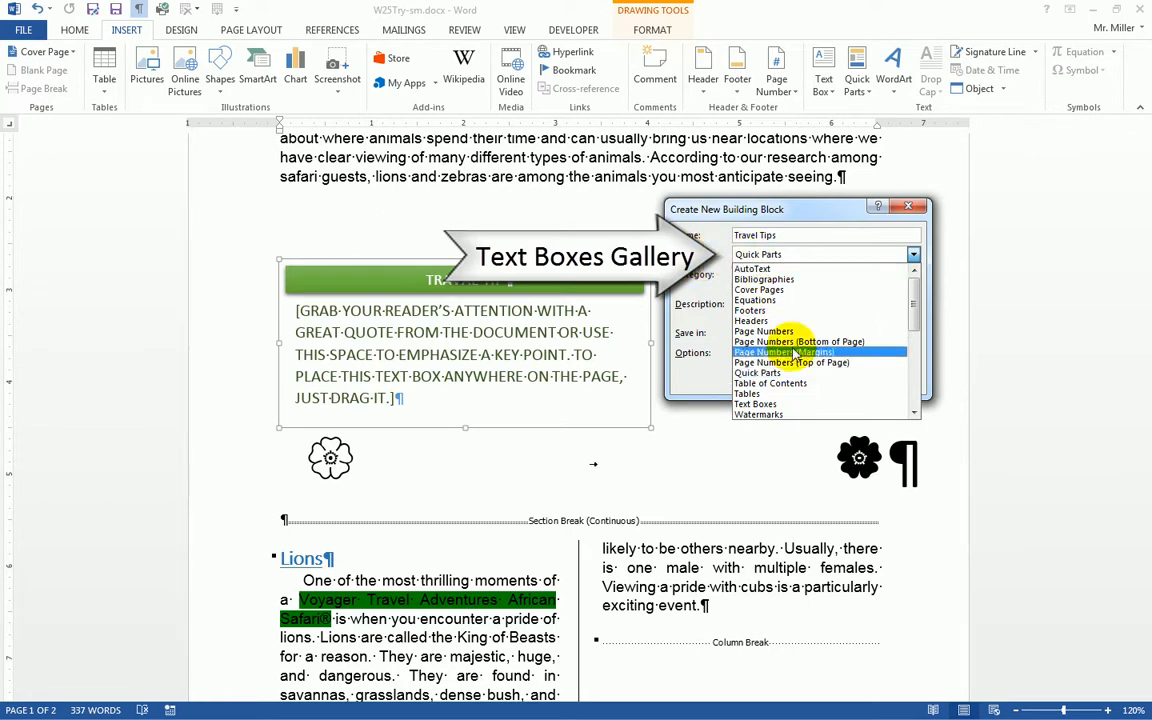
pyautogui.click(762, 405)
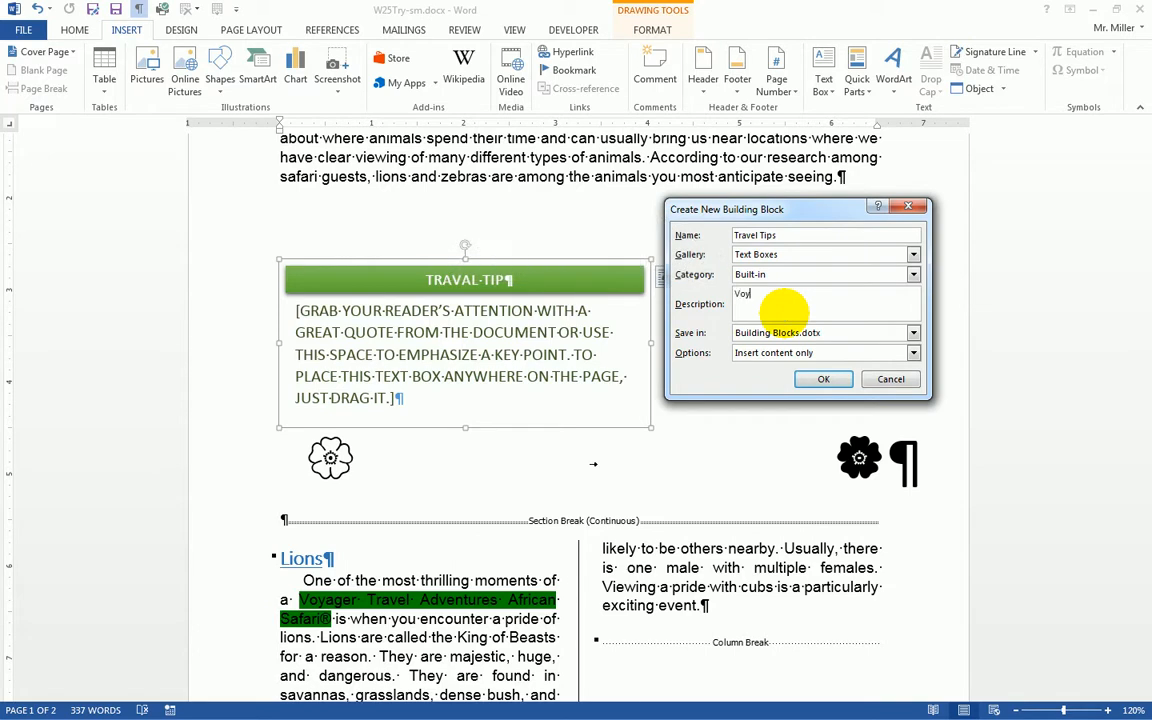
pyautogui.write("ager Travel's Travel Tips")
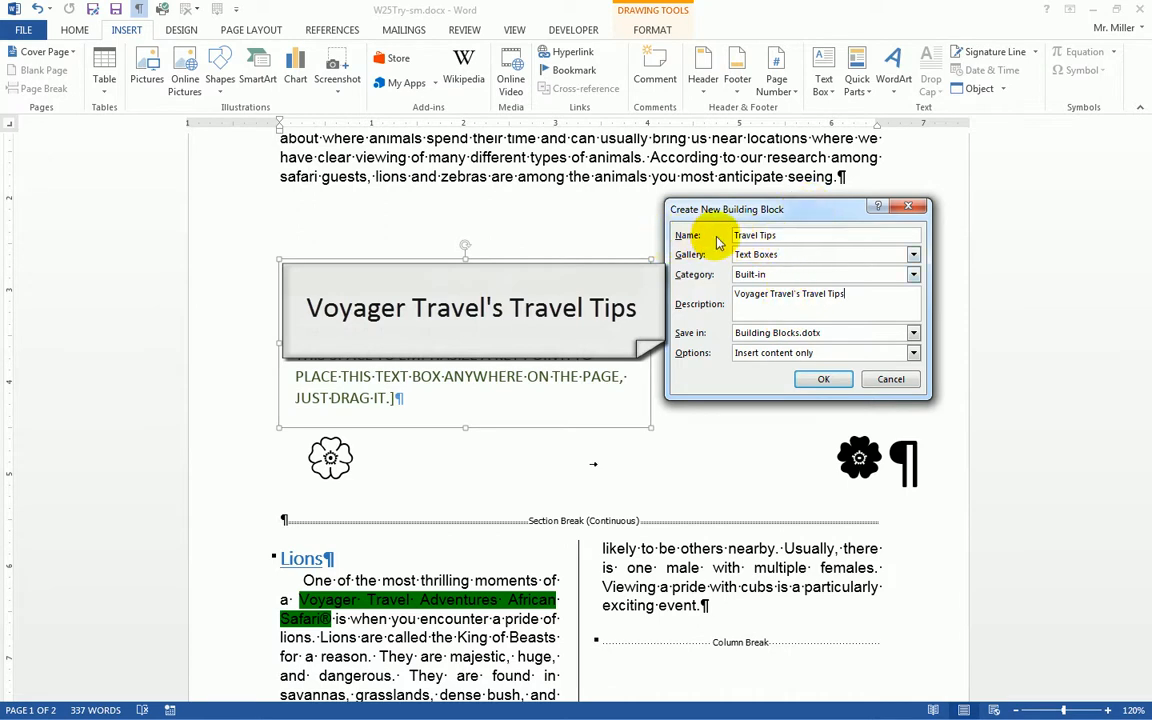
pyautogui.click(826, 380)
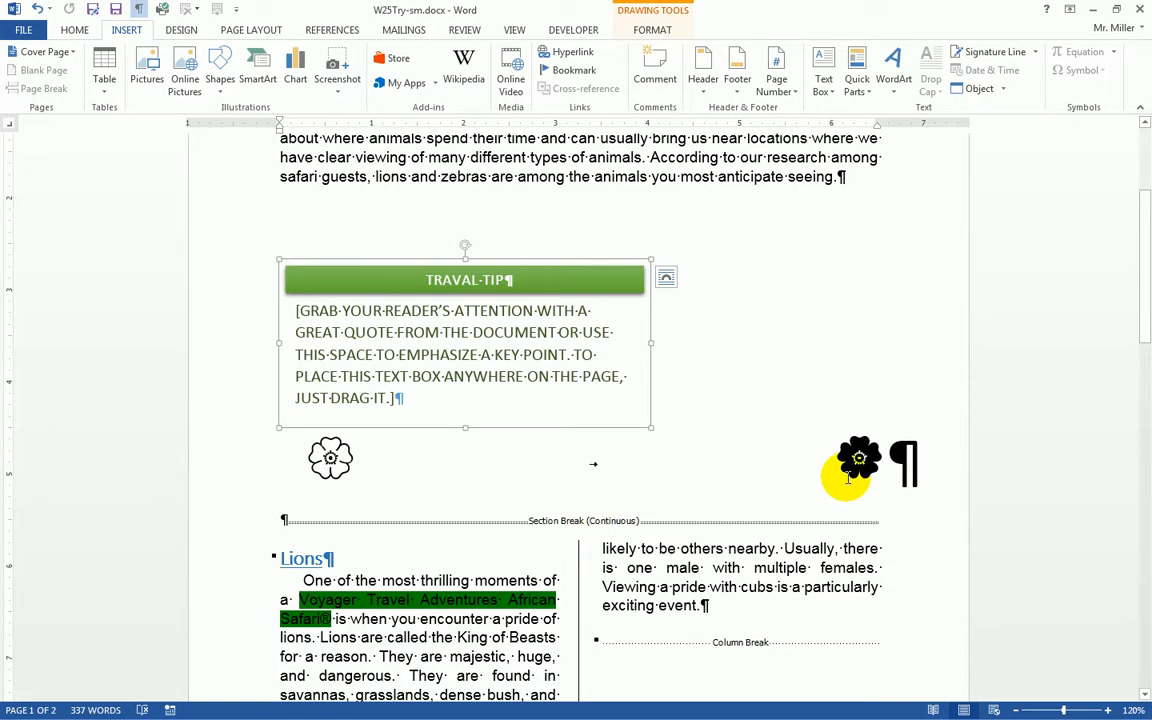
# Delete the travel tip text box from the document
pyautogui.scroll(2, 808, 484)
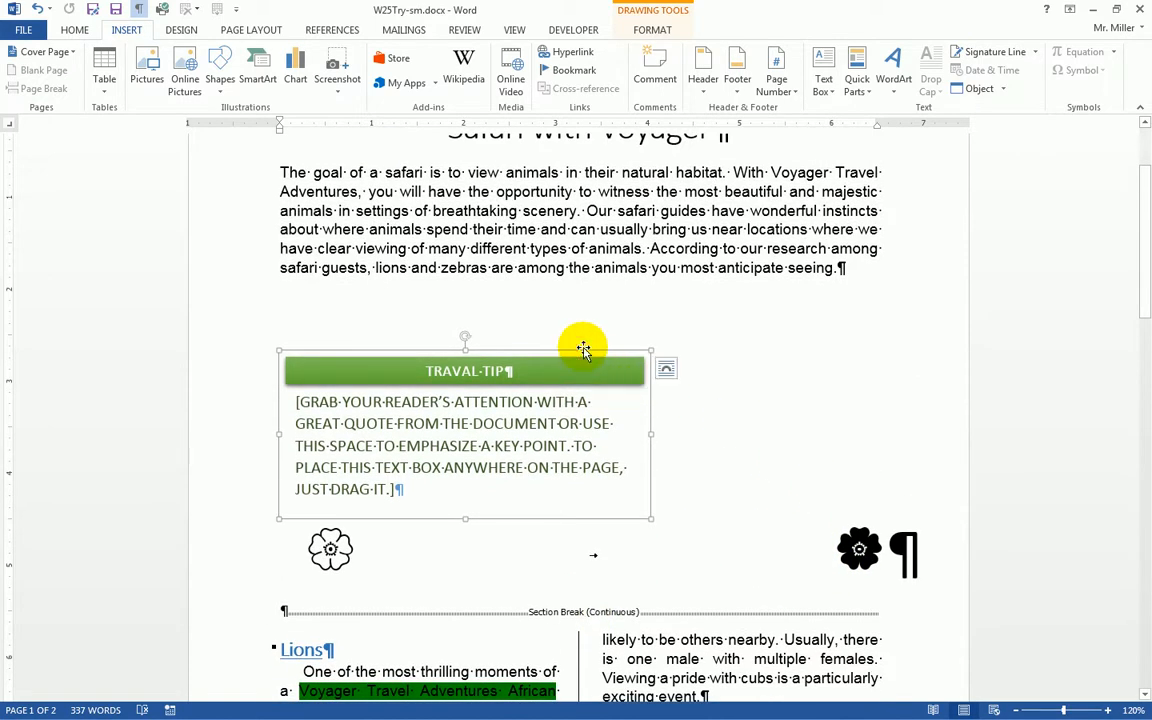
pyautogui.press('Delete')
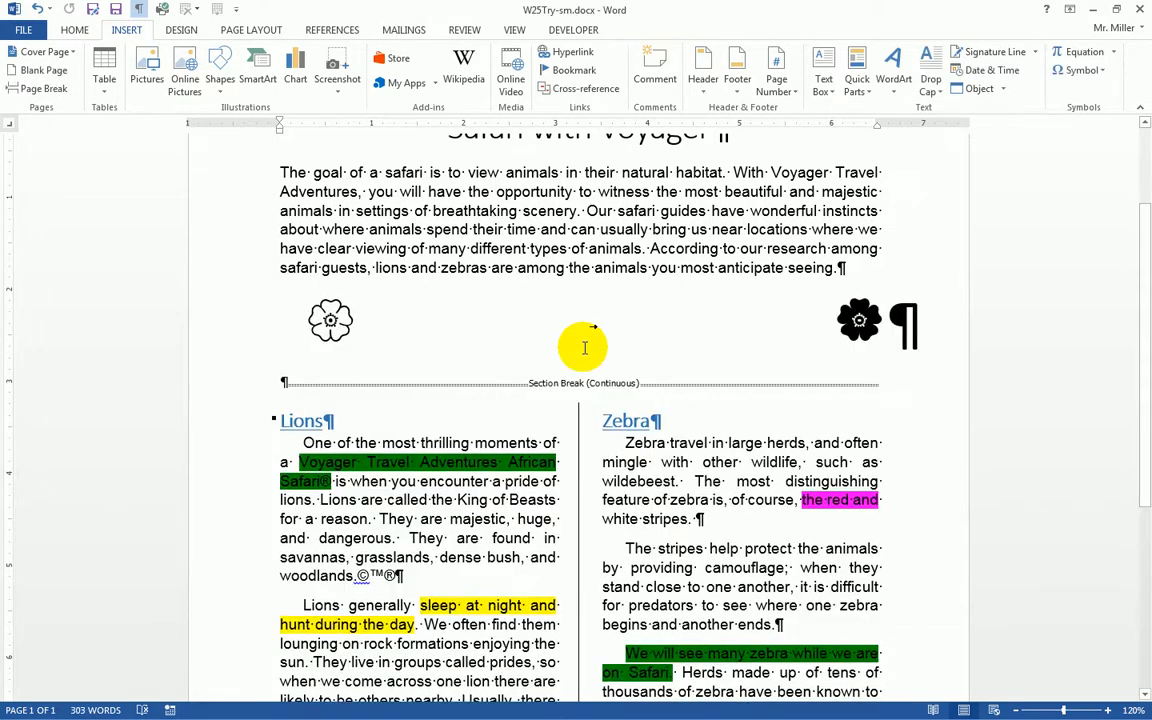
# Insert the saved "Travel Tips" text box from the text box gallery at the start of the "Safari with Voyager" title
pyautogui.scroll(3, 584, 347)
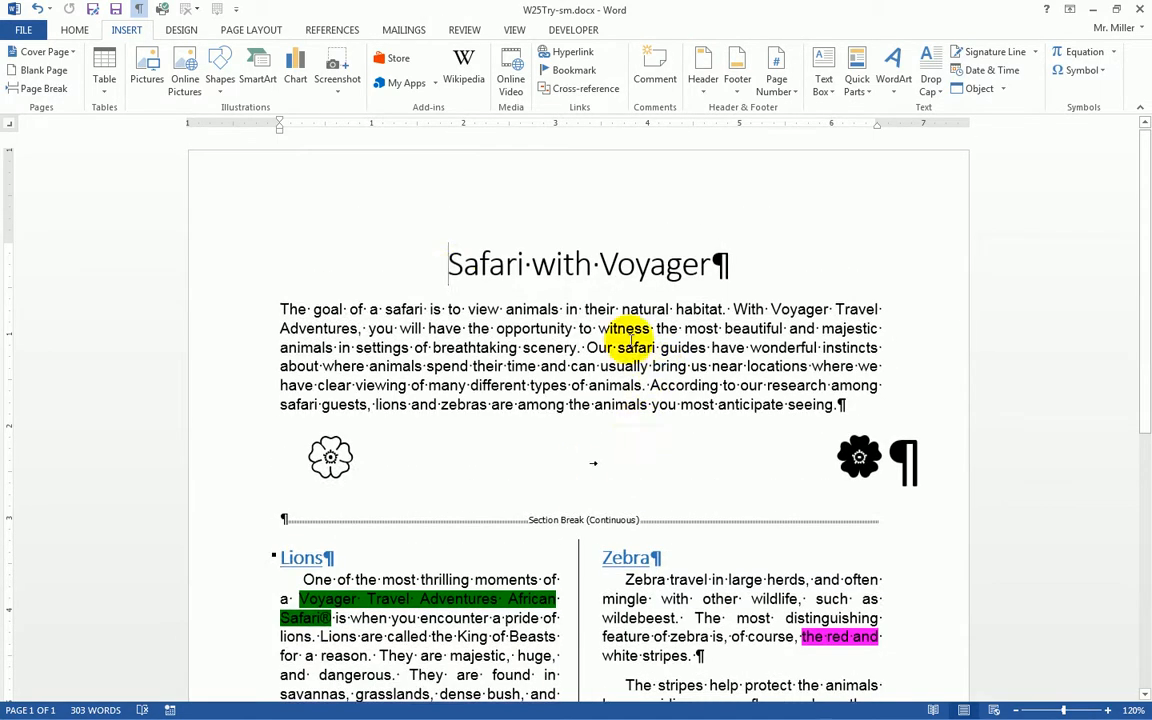
pyautogui.click(450, 266)
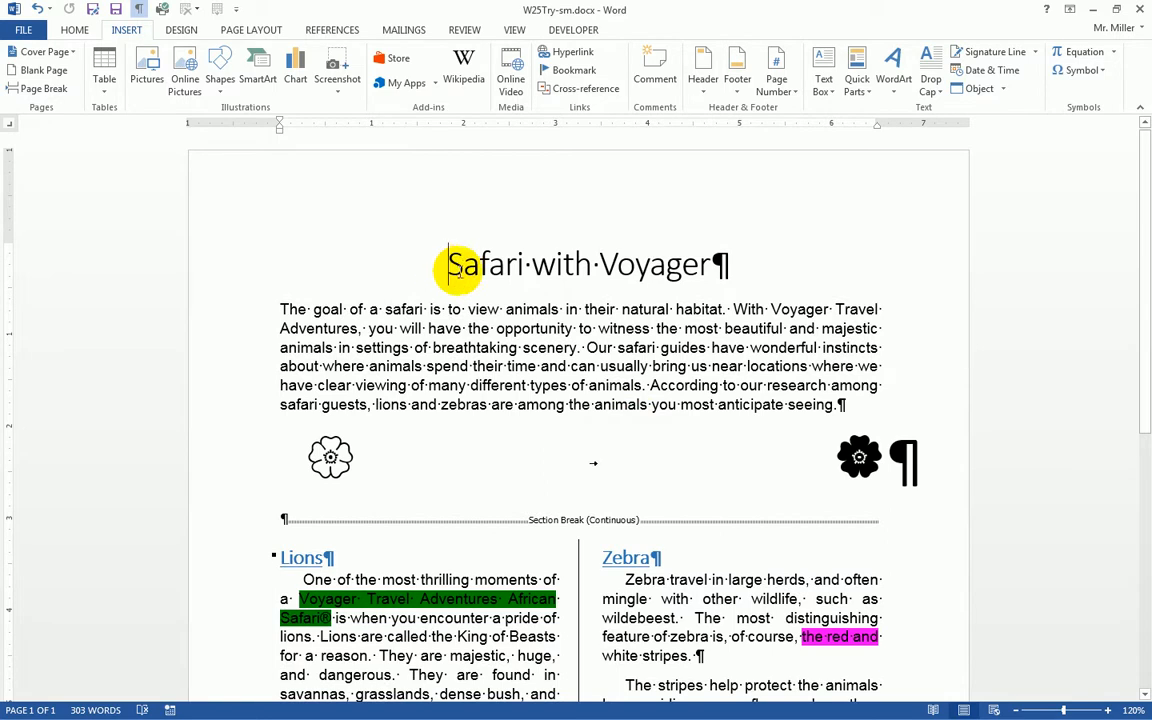
pyautogui.click(826, 90)
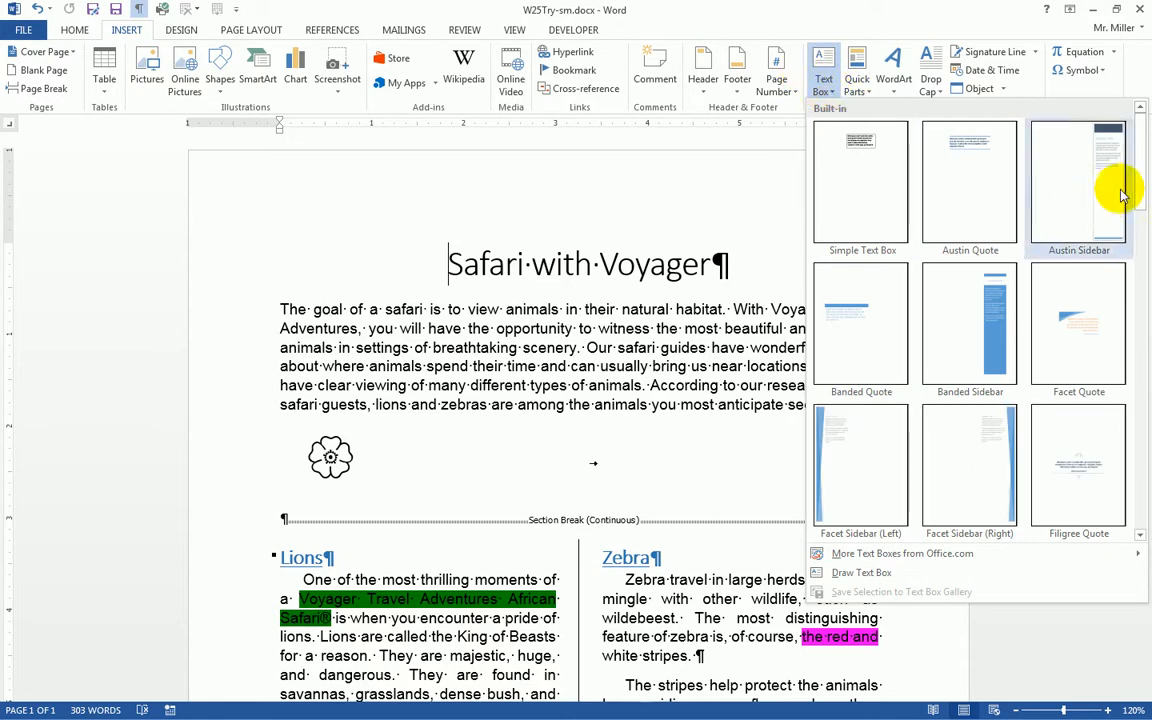
pyautogui.moveTo(1145, 172); pyautogui.dragTo(1145, 427)
pyautogui.moveTo(1146, 438); pyautogui.dragTo(1146, 441)
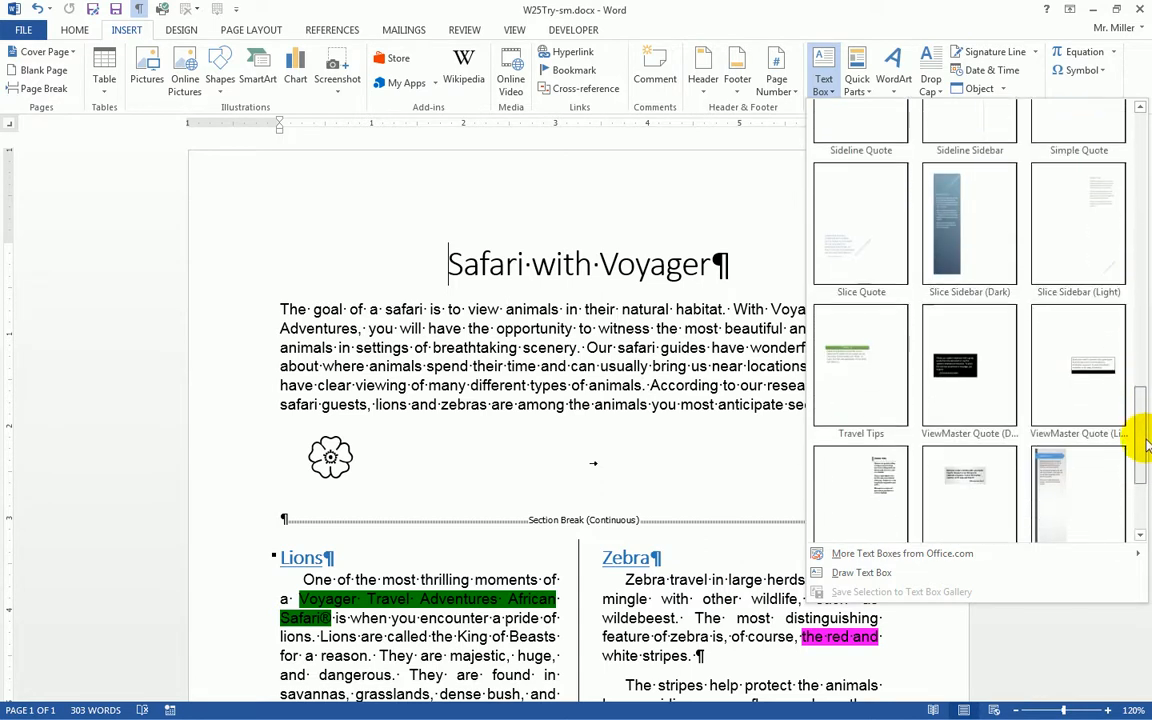
pyautogui.click(861, 392)
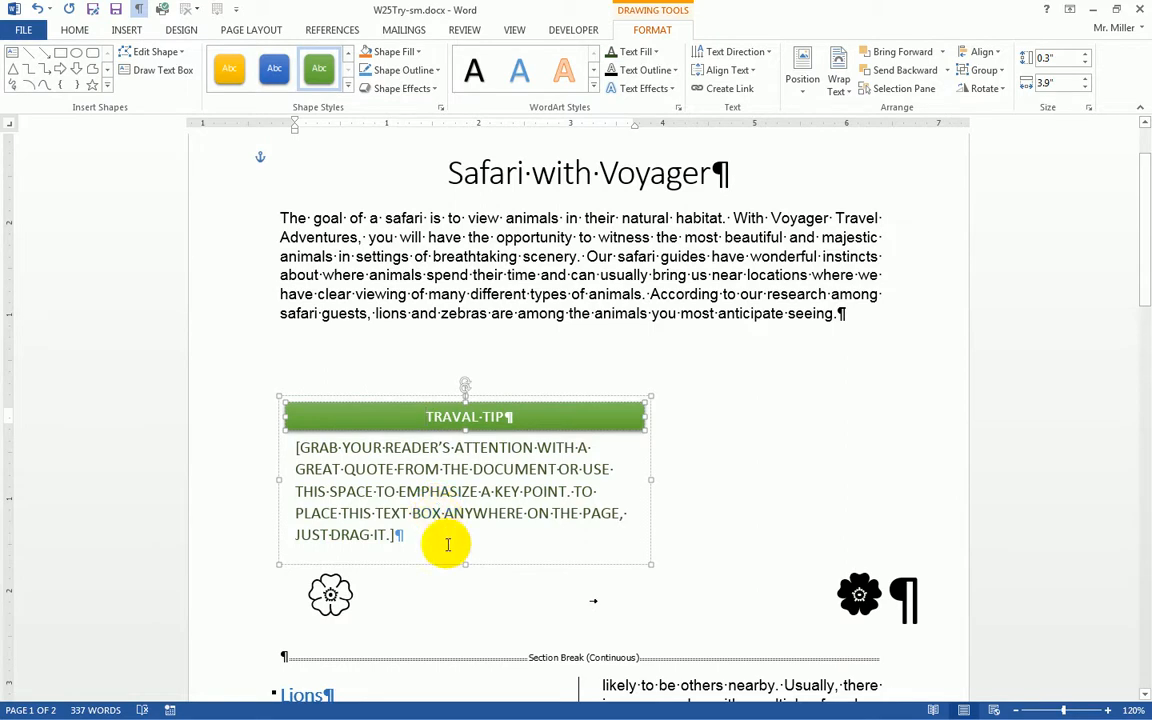
pyautogui.scroll(-2, 458, 512)
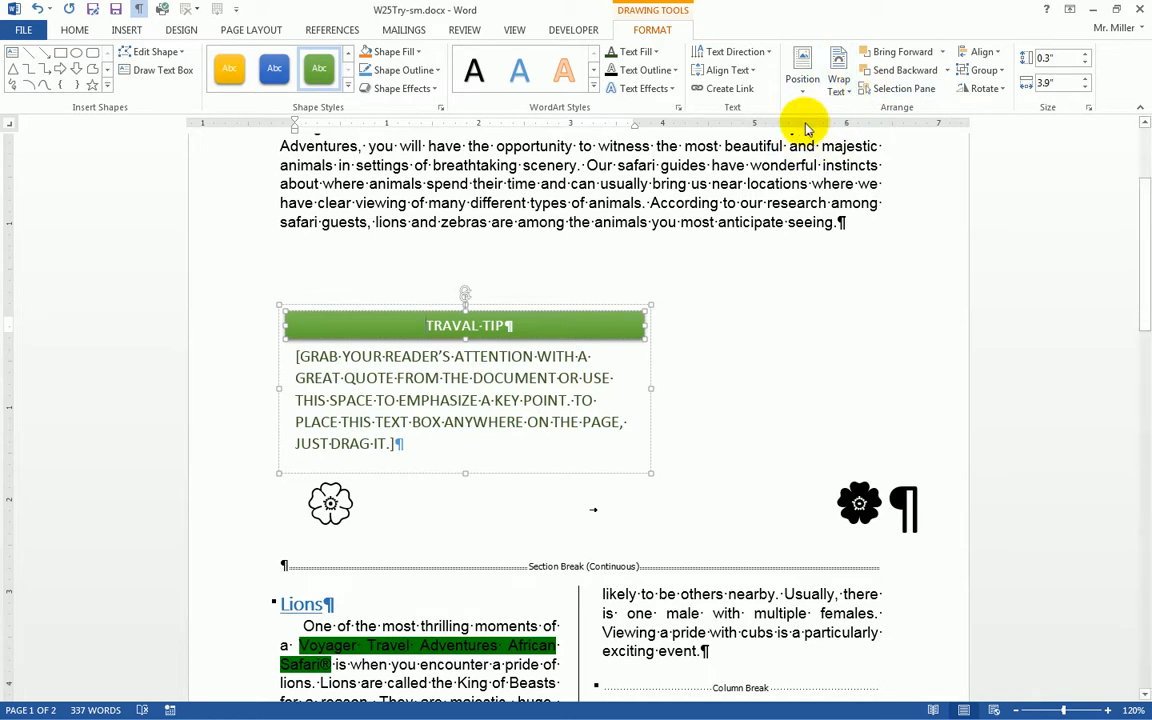
# Review the Quick Parts options with and without the travel tip box selected, and check the page footer
pyautogui.click(126, 29)
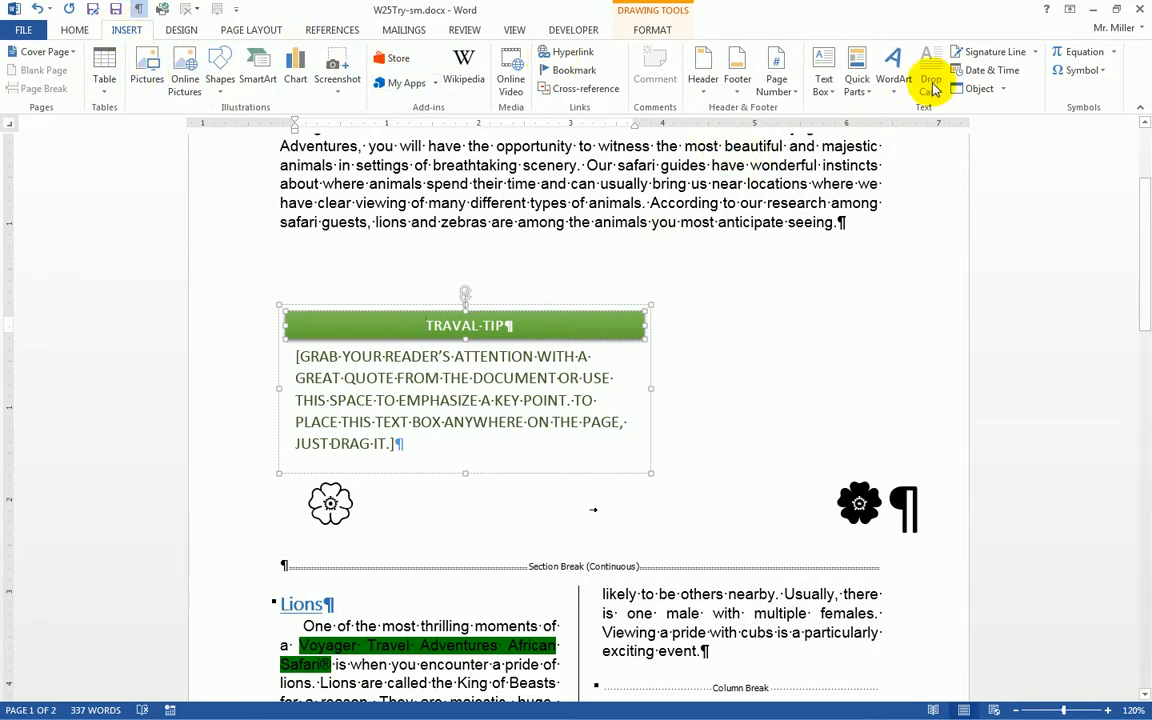
pyautogui.click(858, 88)
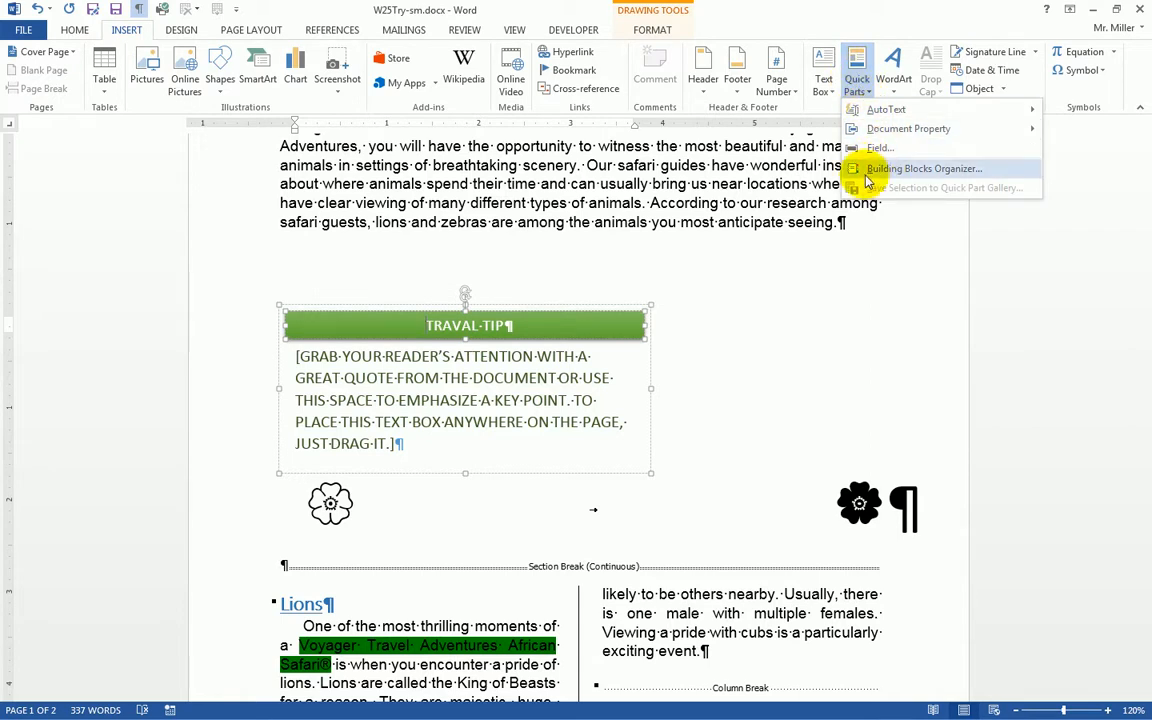
pyautogui.click(558, 301)
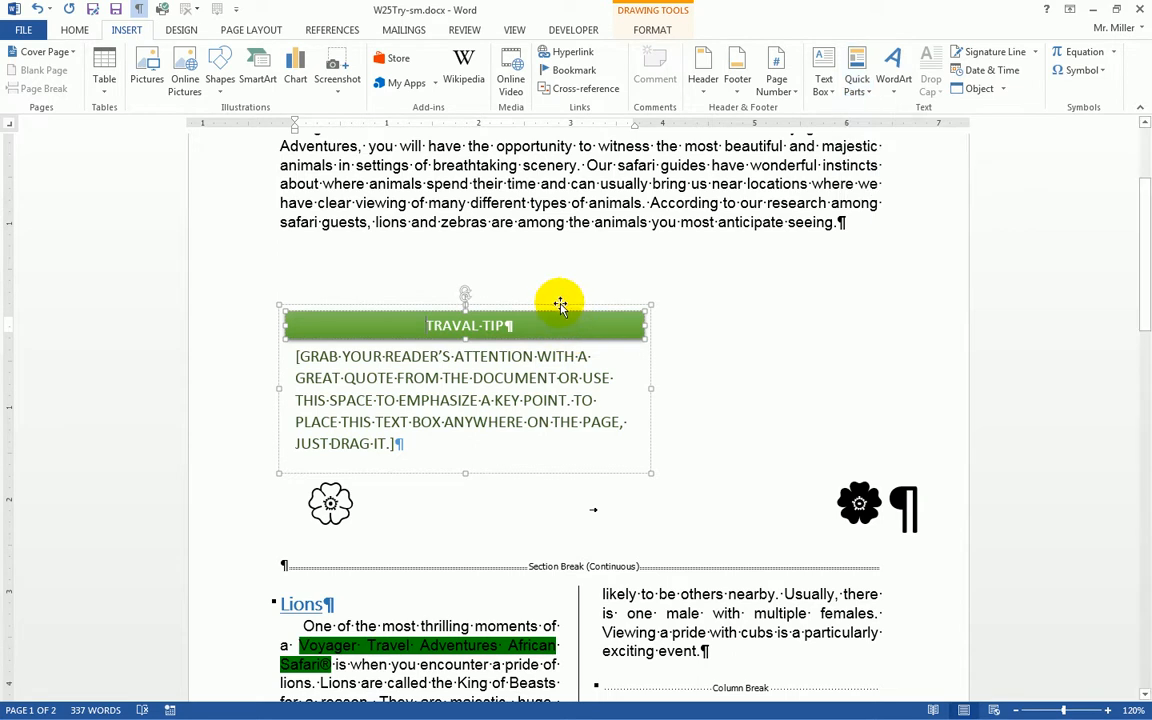
pyautogui.click(852, 86)
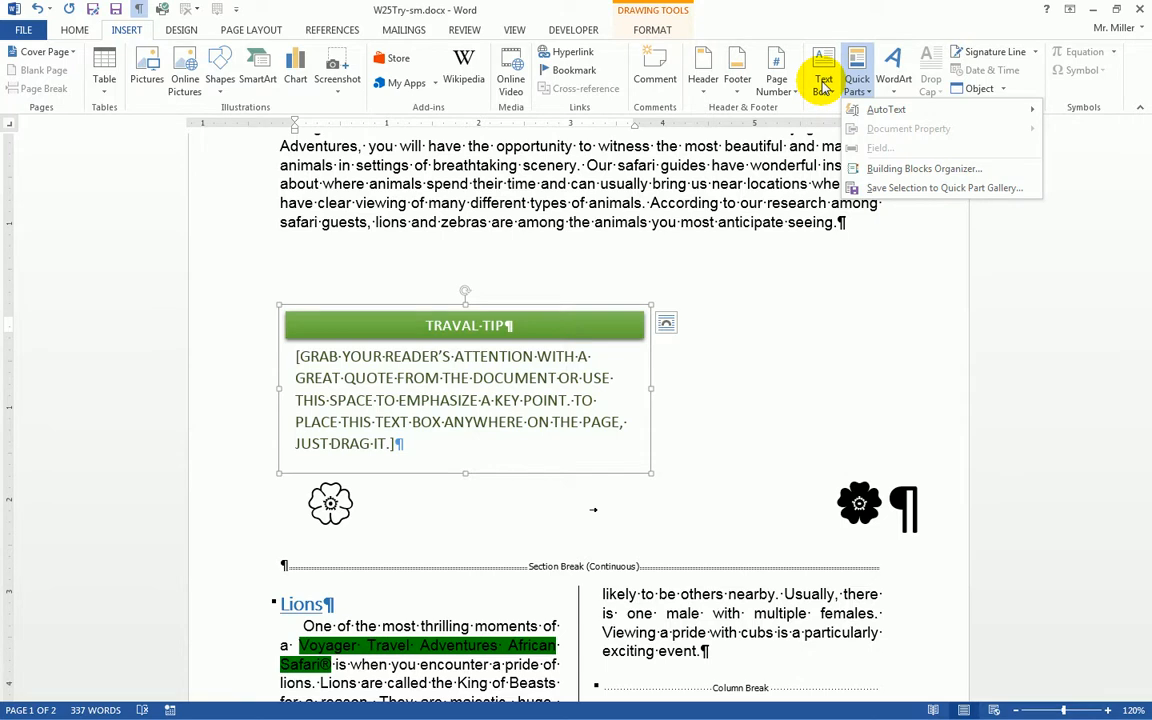
pyautogui.scroll(-5, 720, 362)
pyautogui.scroll(-6, 724, 378)
pyautogui.click(504, 381)
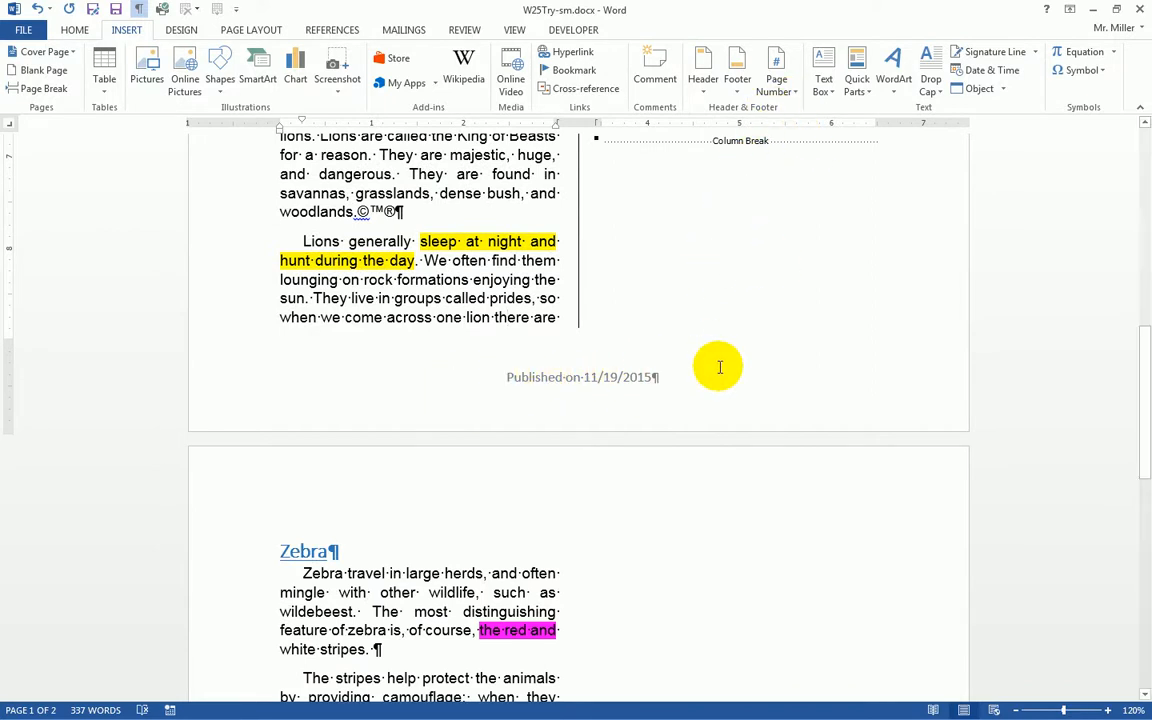
pyautogui.scroll(10, 707, 383)
pyautogui.scroll(5, 668, 387)
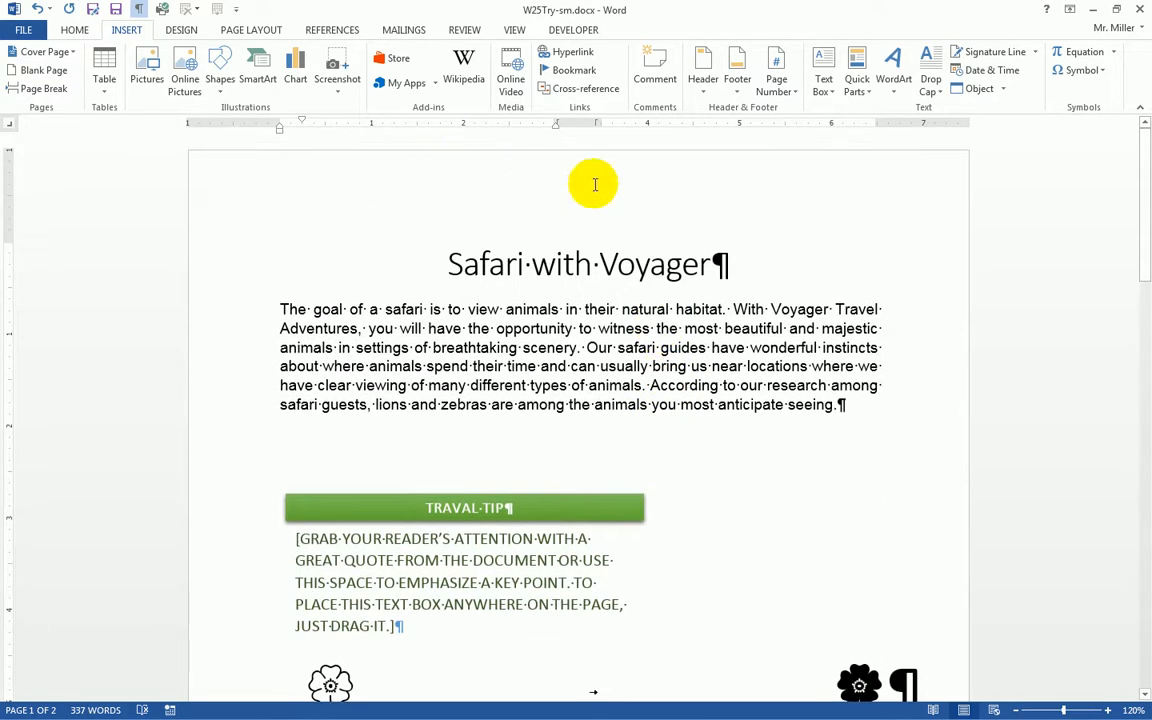
pyautogui.click(857, 90)
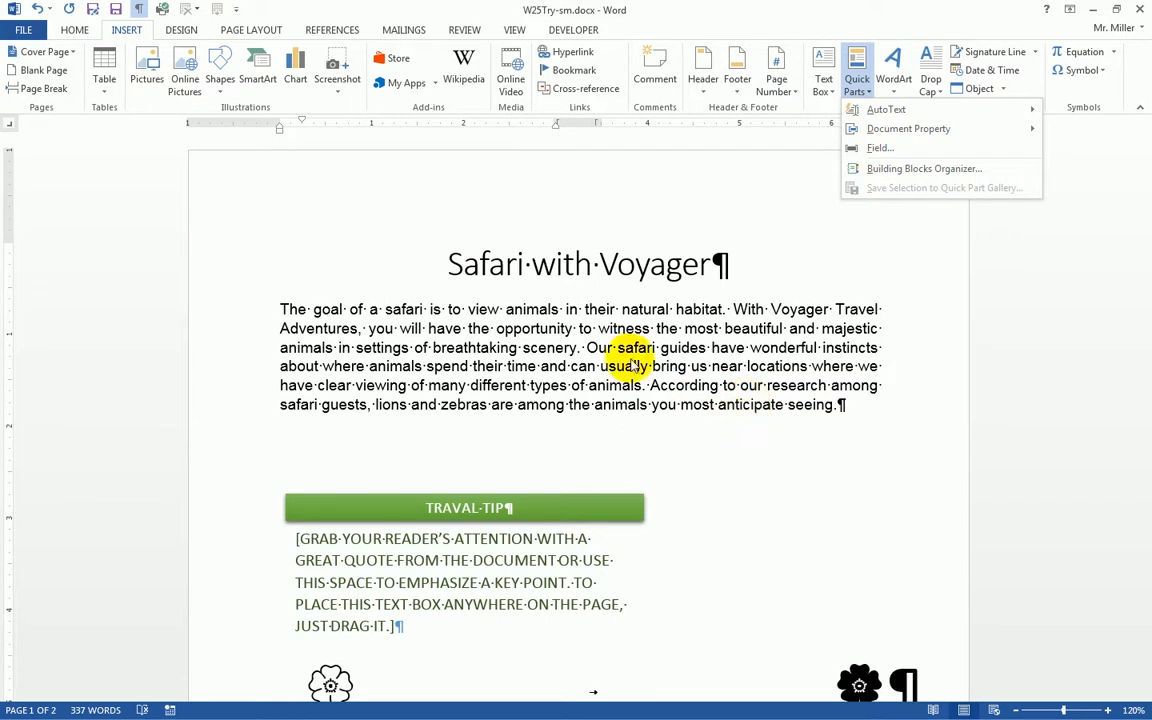
pyautogui.click(608, 446)
pyautogui.scroll(-1, 525, 535)
pyautogui.scroll(-1, 525, 535)
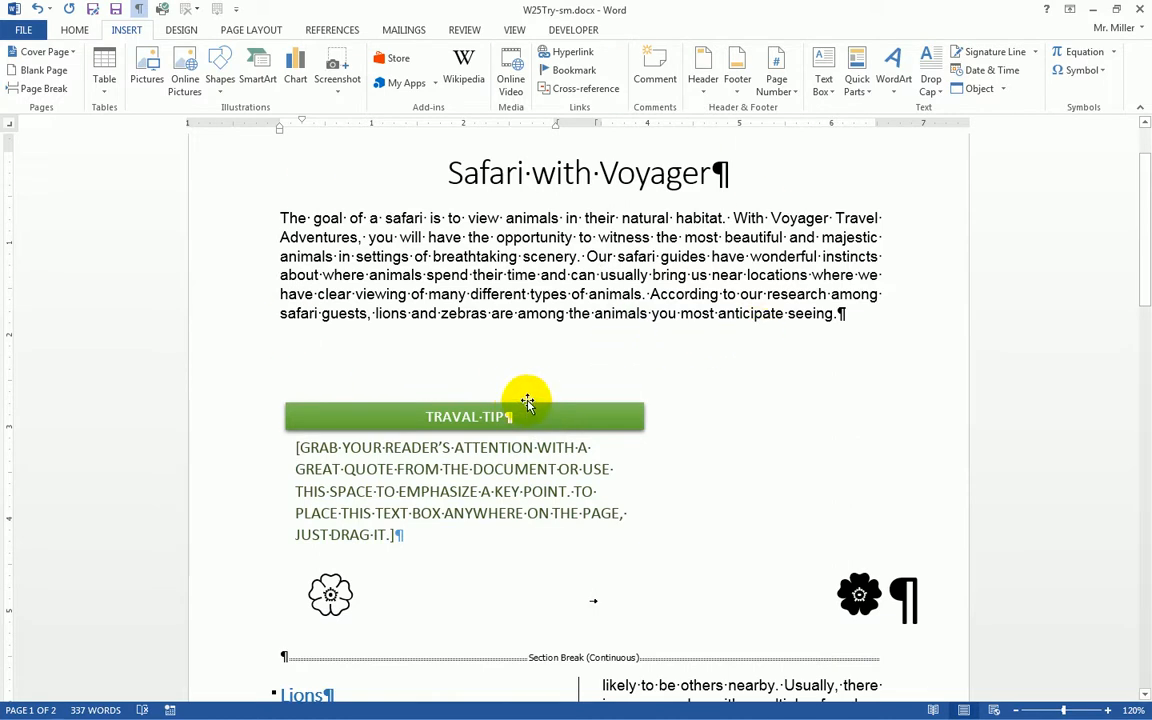
# Save the document and close the program, saving the changes to Building Blocks.dotx and continuing past the compatibility check
pyautogui.click(117, 10)
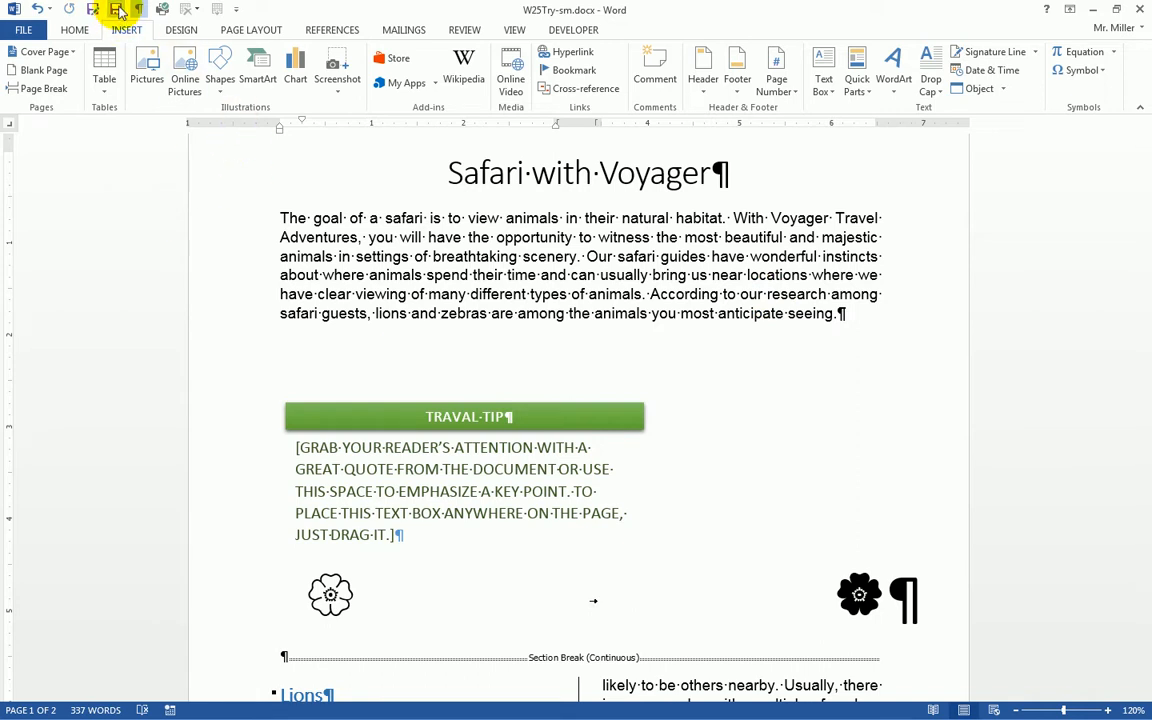
pyautogui.click(1140, 12)
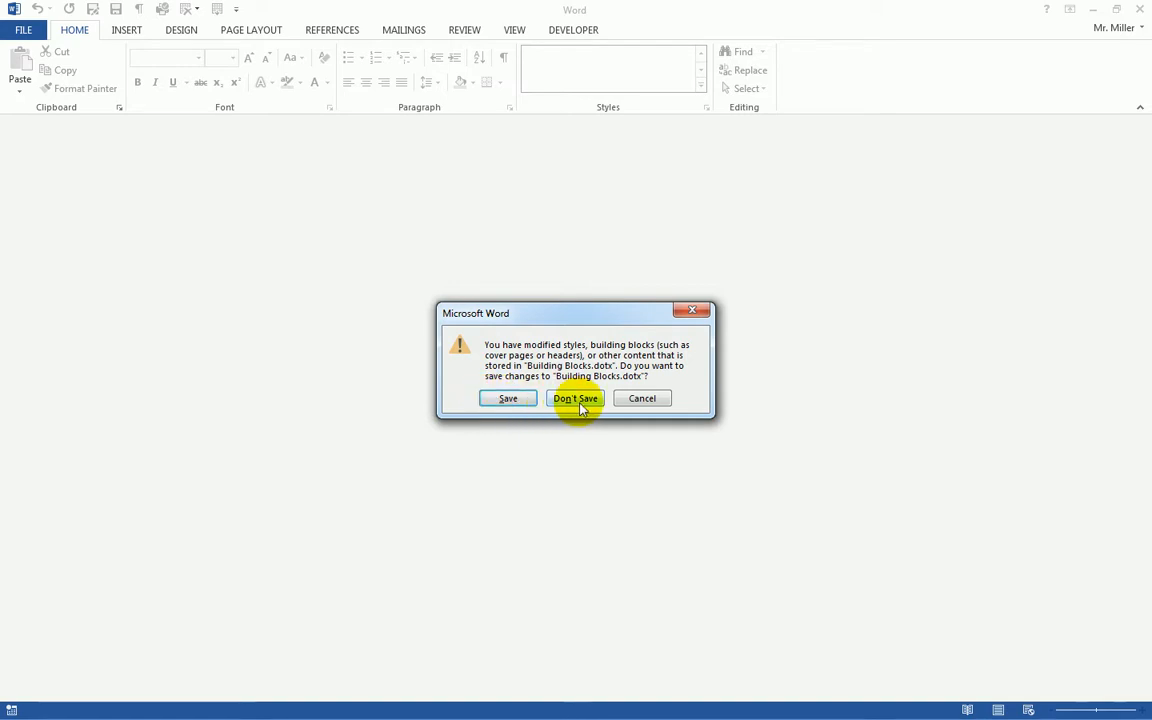
pyautogui.click(509, 399)
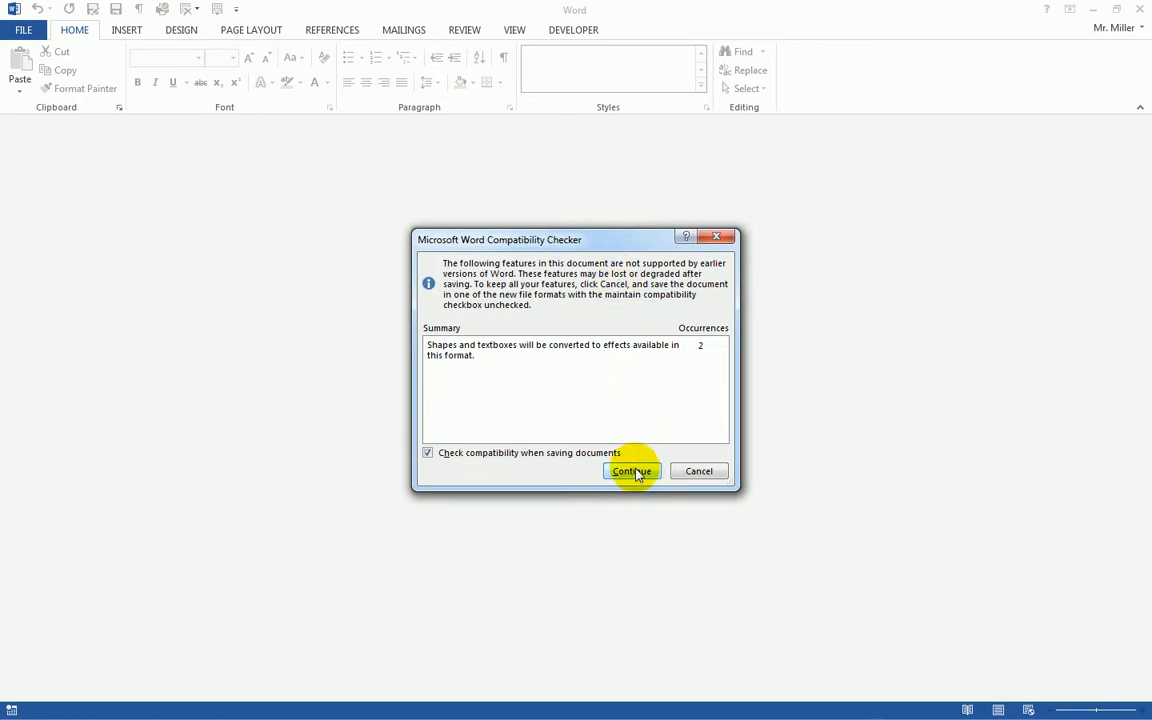
pyautogui.click(634, 472)
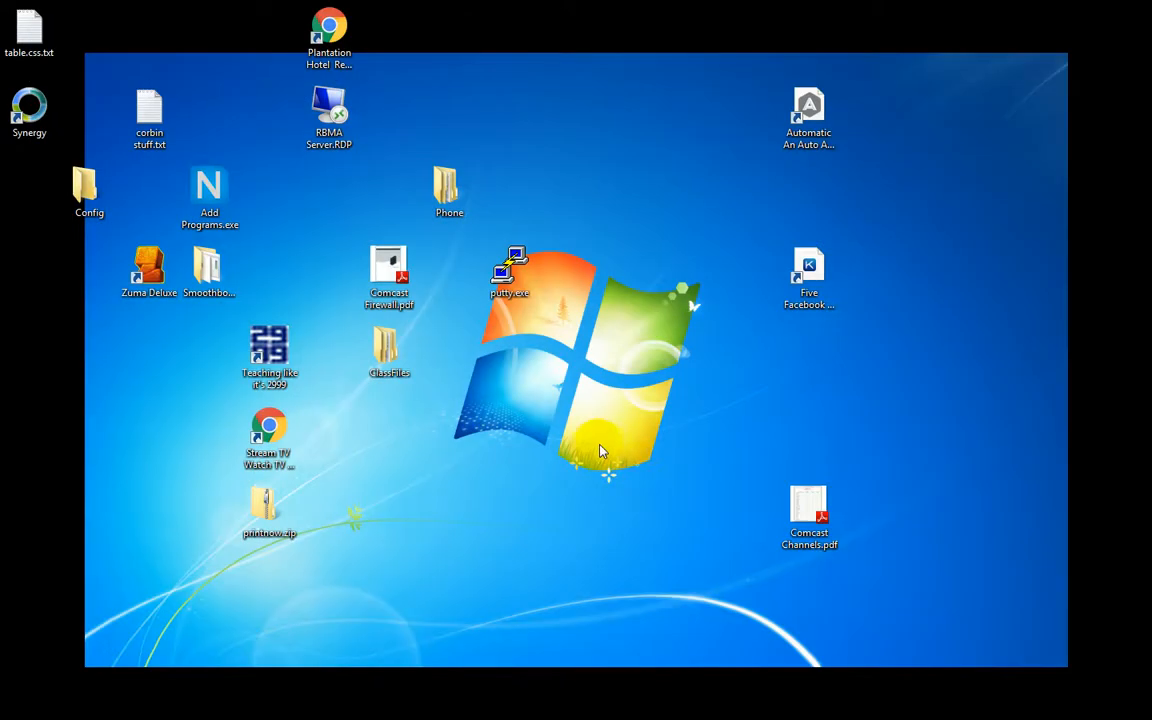